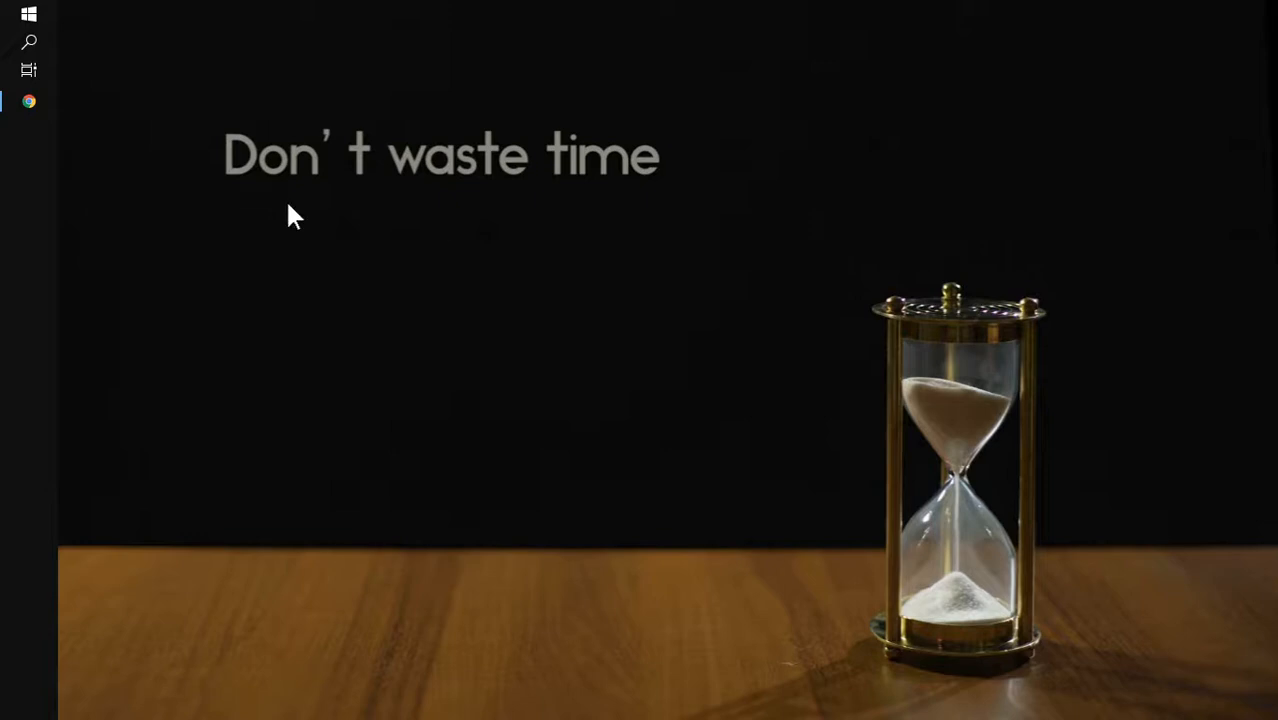
- Read the UP ITDC page about getting a Microsoft Office 365 account in the open browser, and close the browser
{"action": "left_click", "coordinate": [29, 104]}
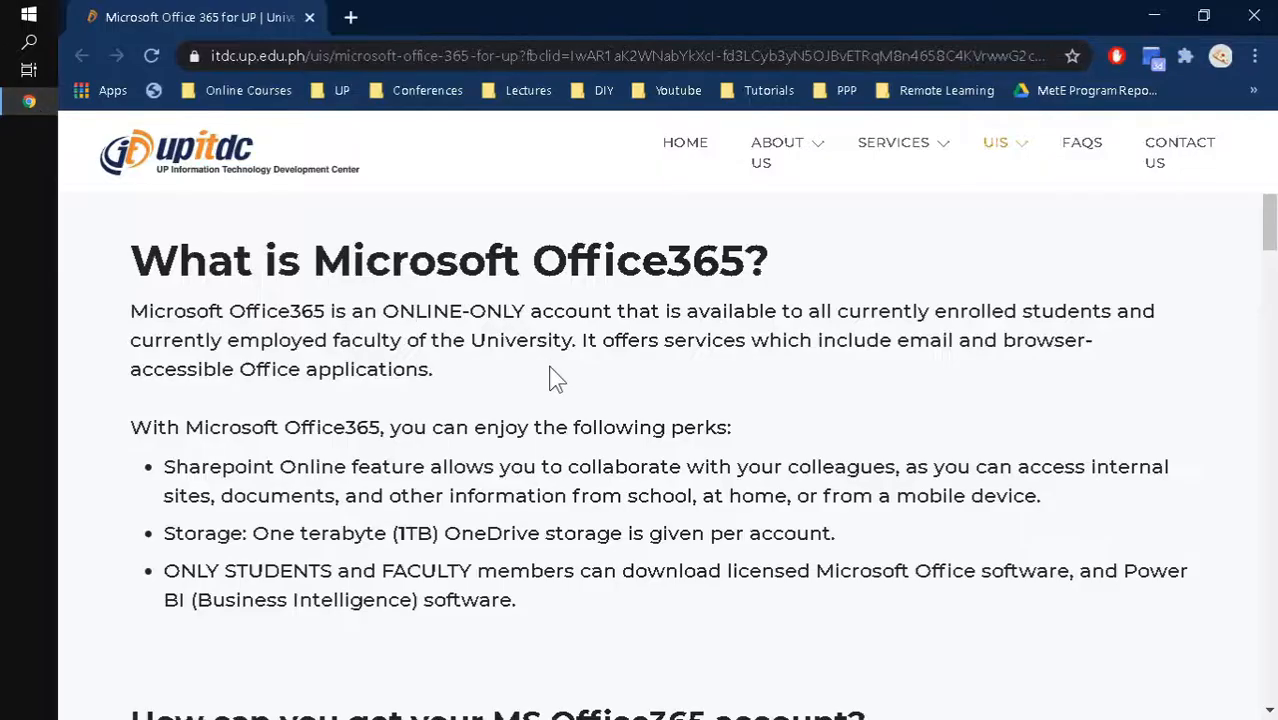
{"action": "scroll", "coordinate": [555, 392], "scroll_direction": "down", "scroll_amount": 5}
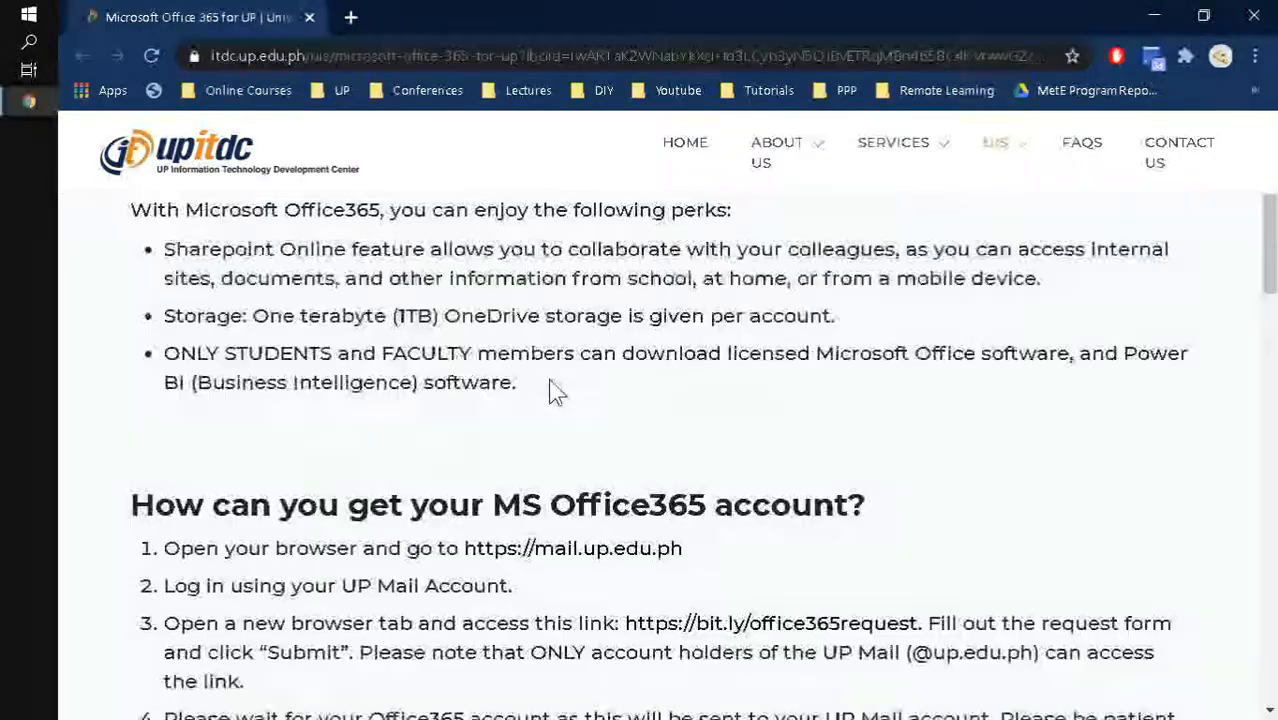
{"action": "scroll", "coordinate": [555, 392], "scroll_direction": "down", "scroll_amount": 10}
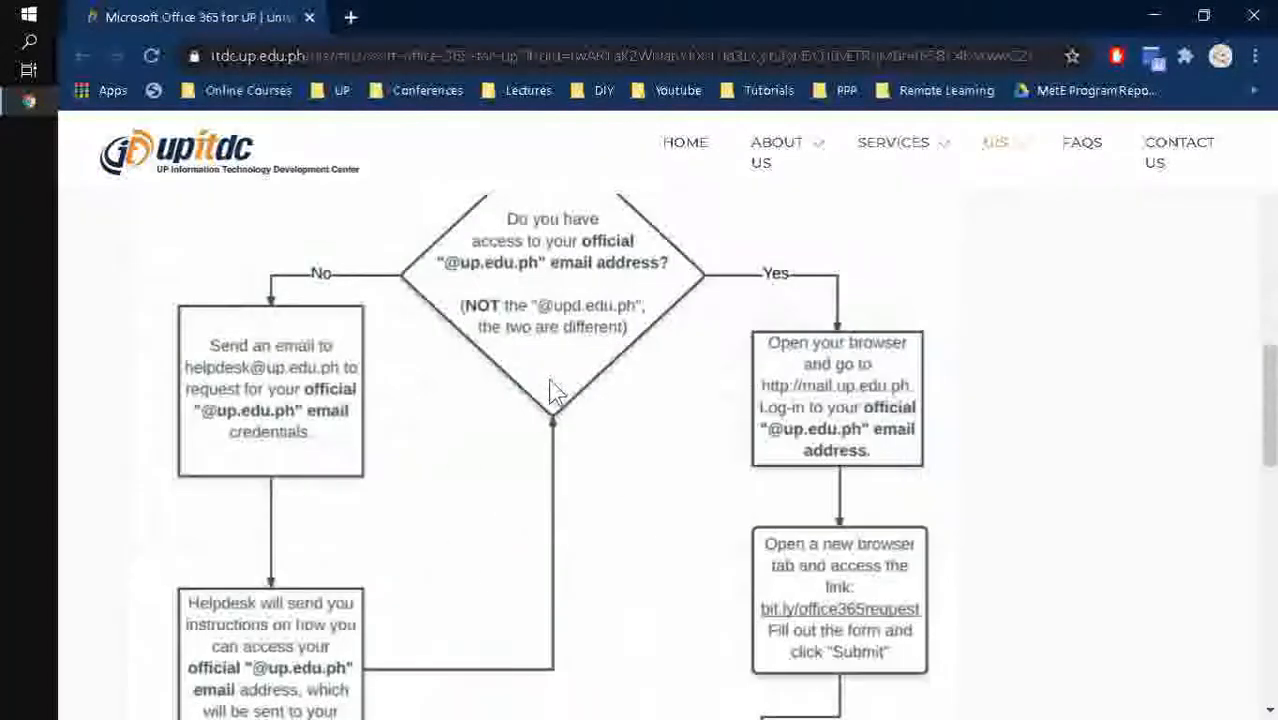
{"action": "scroll", "coordinate": [555, 397], "scroll_direction": "down", "scroll_amount": 8}
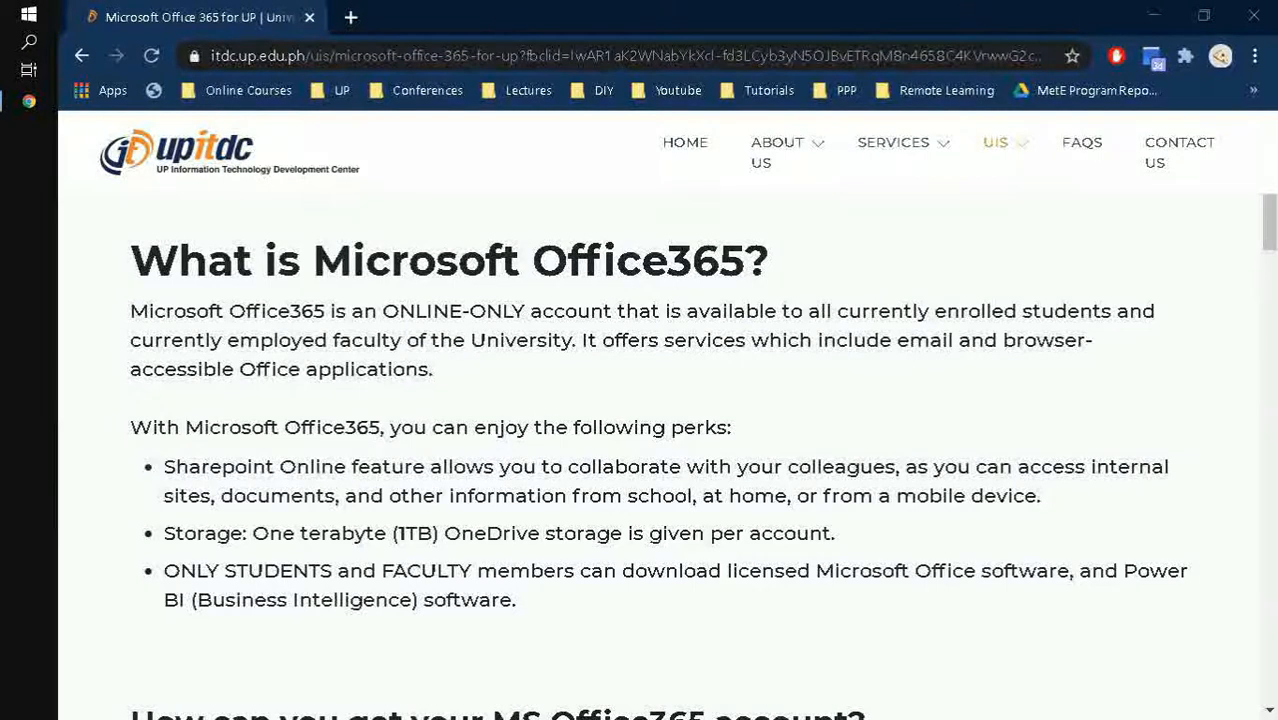
{"action": "left_click", "coordinate": [1252, 17]}
- Launch Excel and create a new blank workbook
{"action": "left_click", "coordinate": [32, 12]}
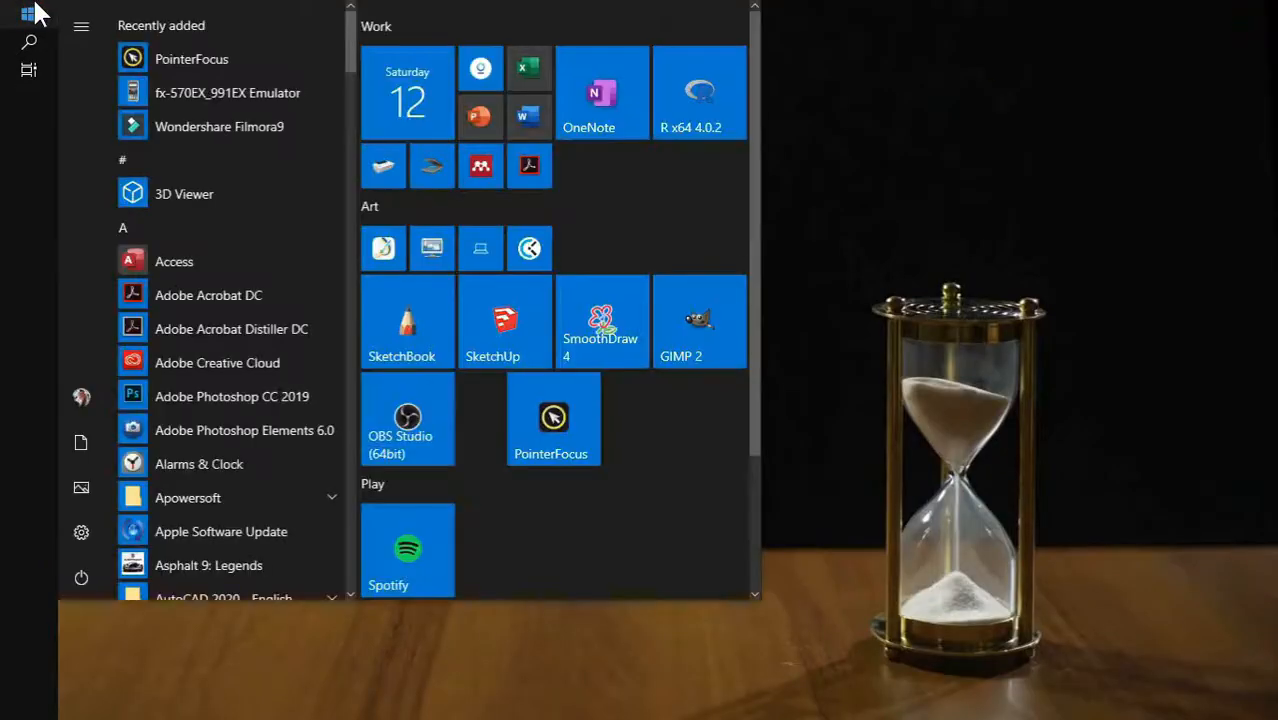
{"action": "type", "text": "excel"}
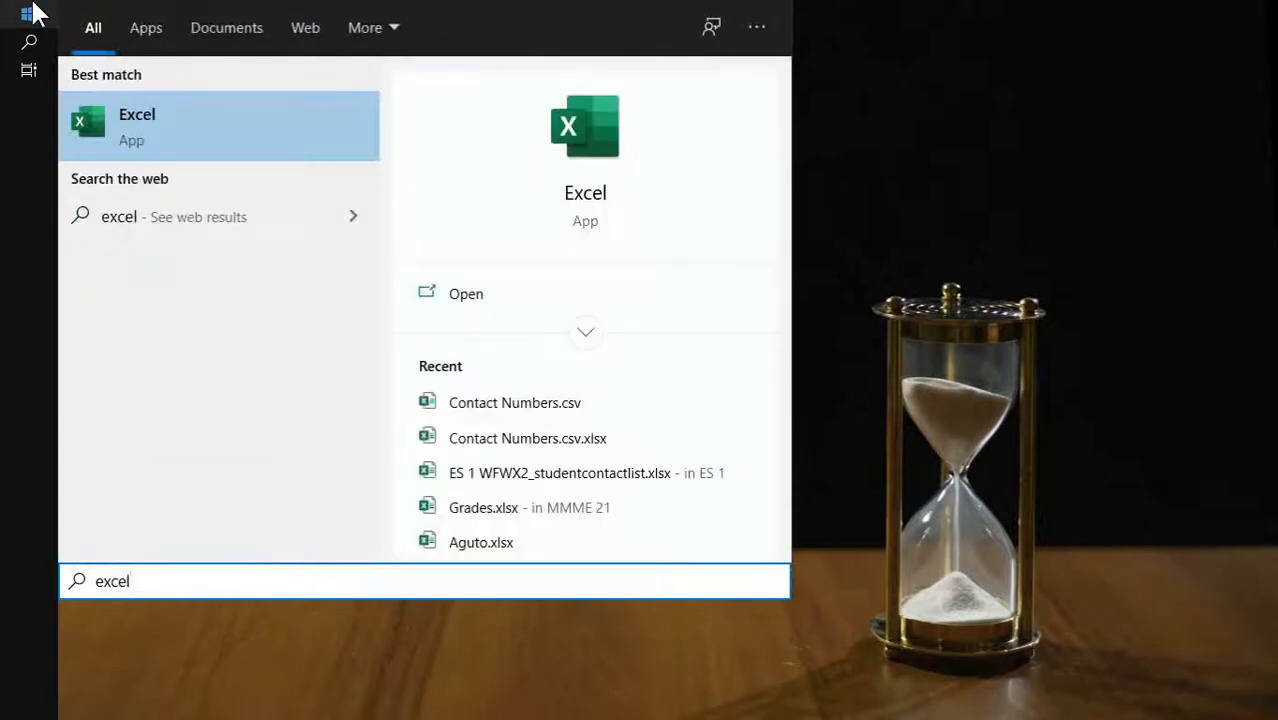
{"action": "key", "text": "Return"}
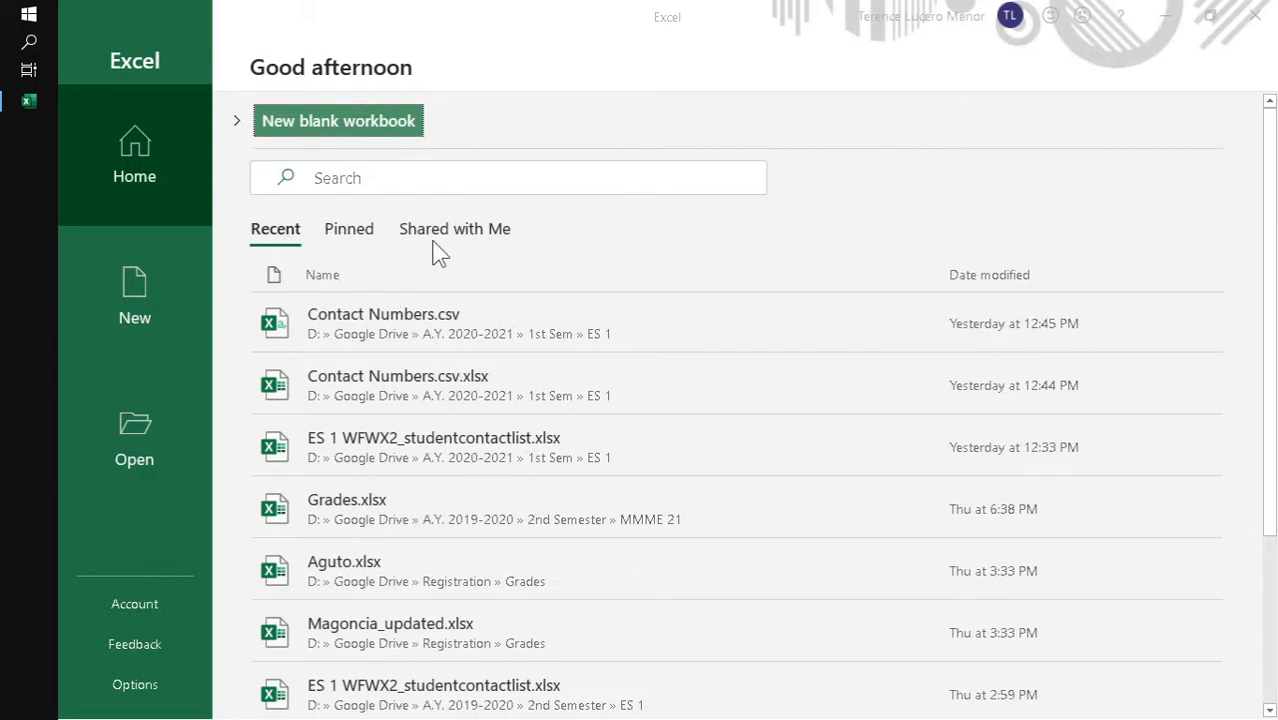
{"action": "left_click", "coordinate": [344, 128]}
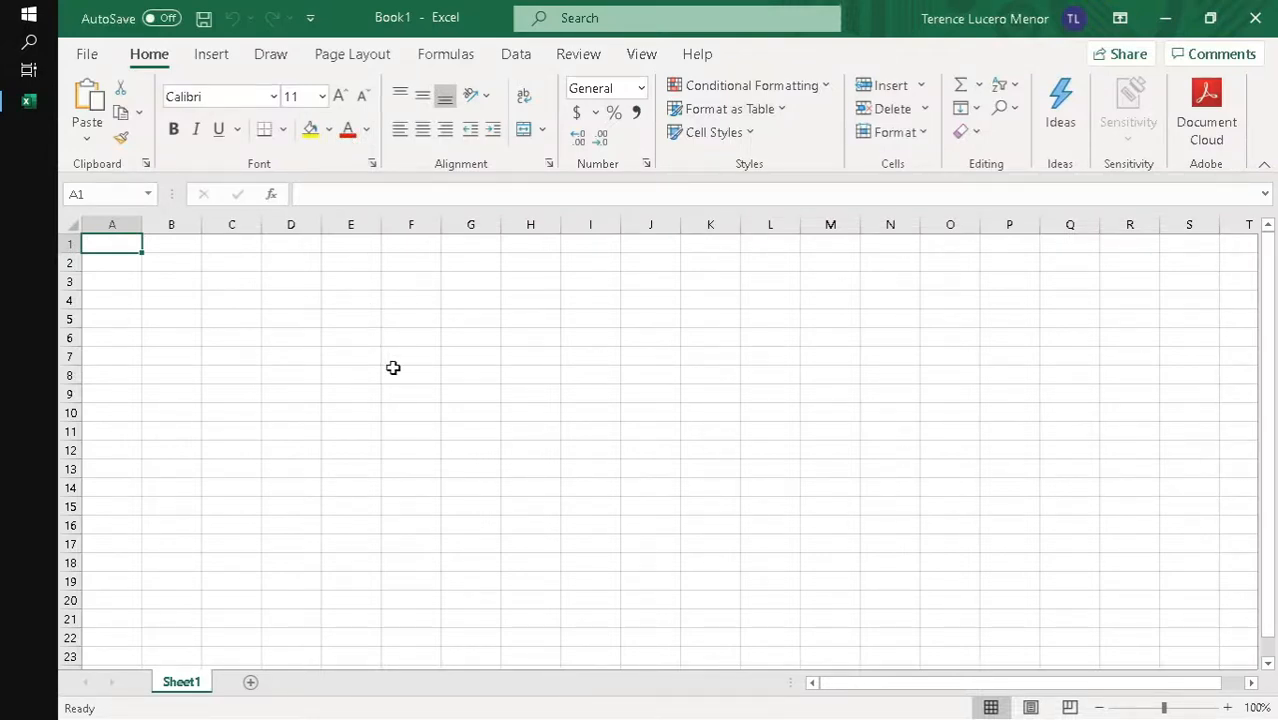
- Review the commands in each ribbon category from Home through Help, and return to the Home commands
{"action": "key", "text": "Tab"}
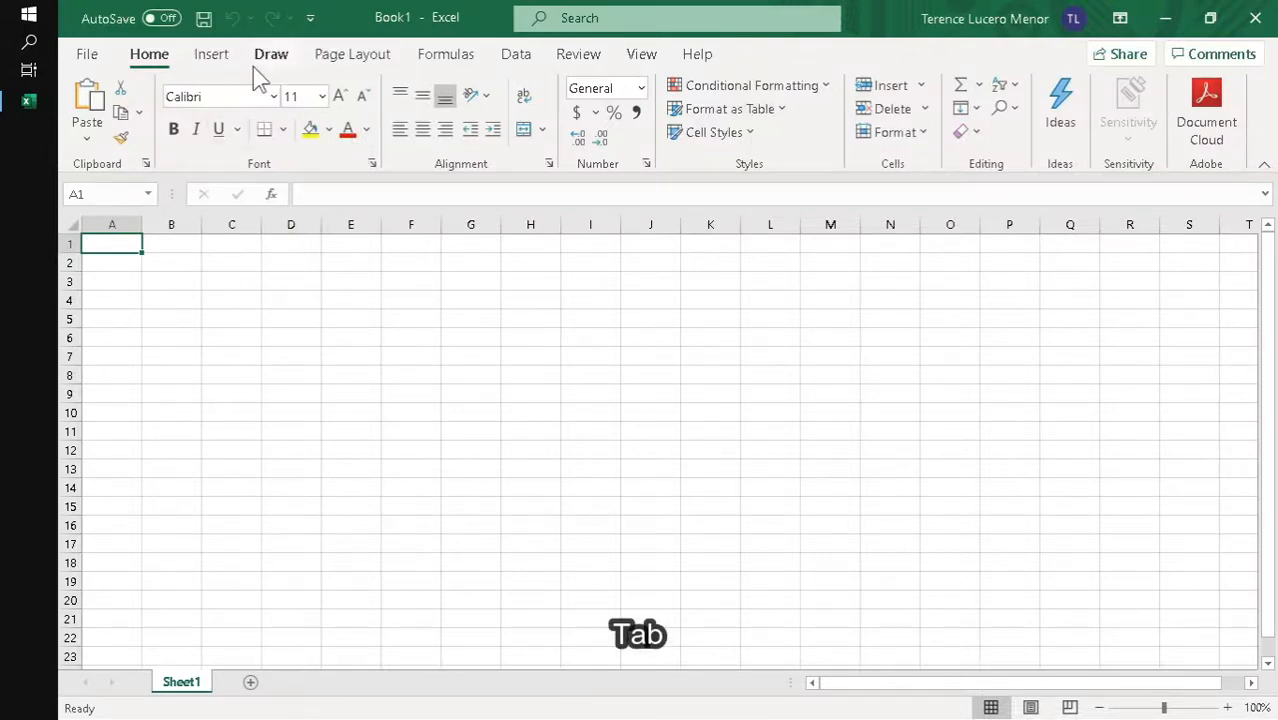
{"action": "left_click", "coordinate": [162, 58]}
{"action": "left_click", "coordinate": [218, 62]}
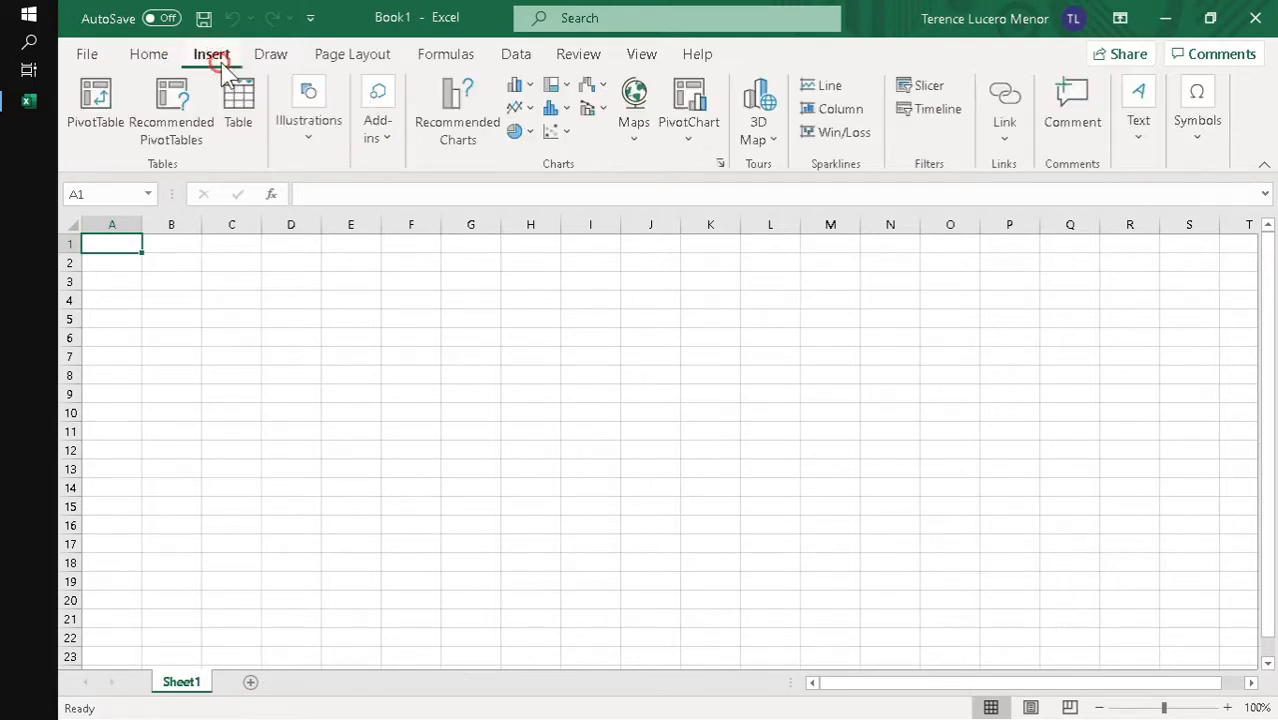
{"action": "left_click", "coordinate": [271, 54]}
{"action": "left_click", "coordinate": [352, 54]}
{"action": "left_click", "coordinate": [450, 54]}
{"action": "left_click", "coordinate": [487, 54]}
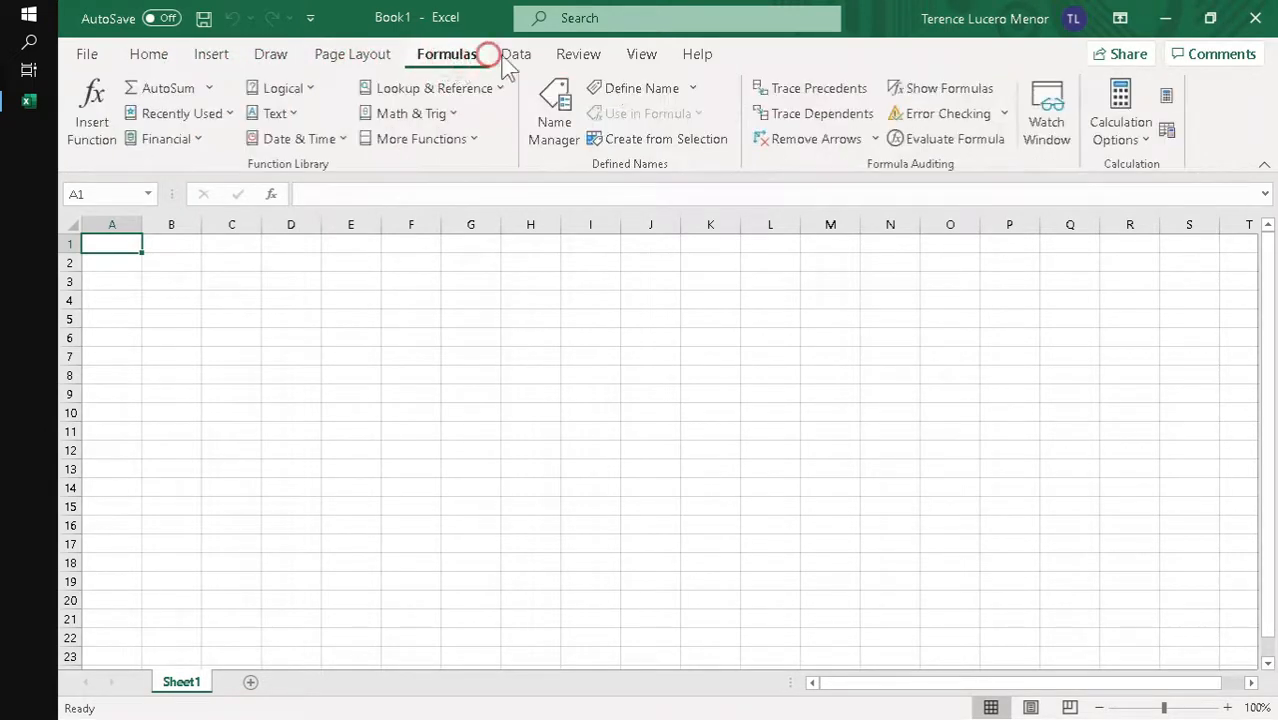
{"action": "left_click", "coordinate": [514, 56]}
{"action": "left_click", "coordinate": [580, 56]}
{"action": "left_click", "coordinate": [642, 56]}
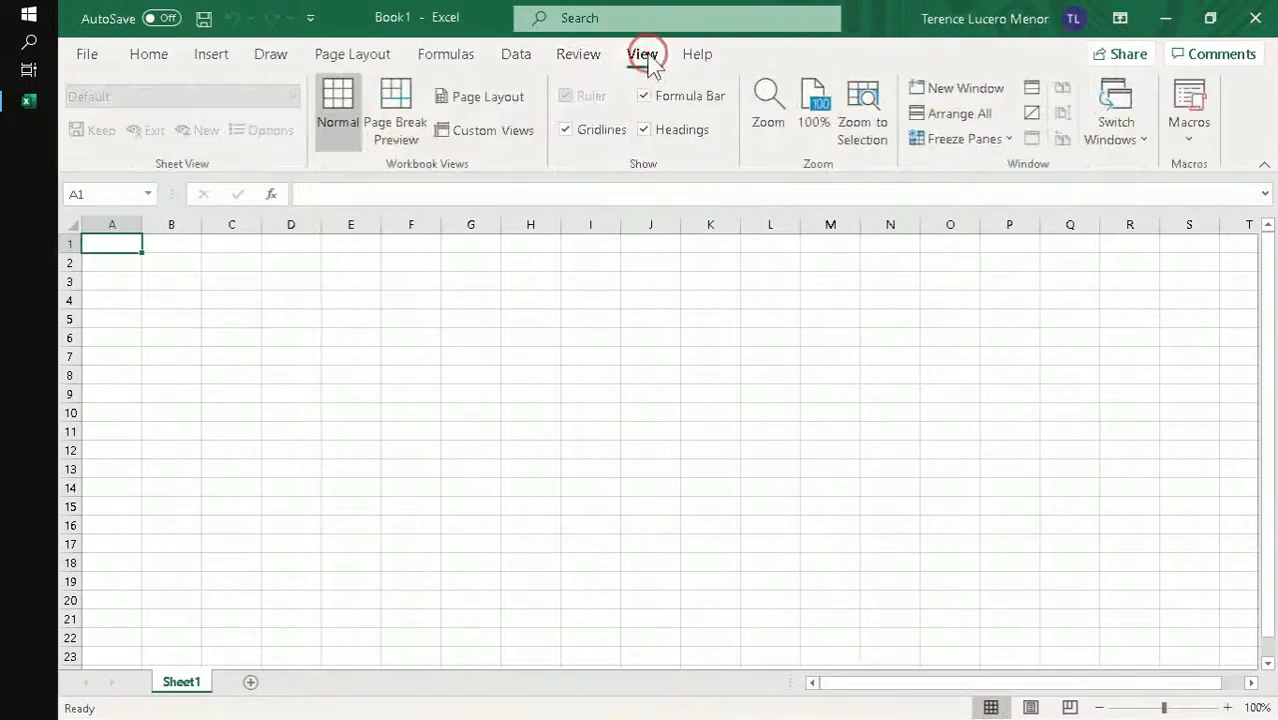
{"action": "left_click", "coordinate": [697, 56]}
{"action": "left_click", "coordinate": [162, 60]}
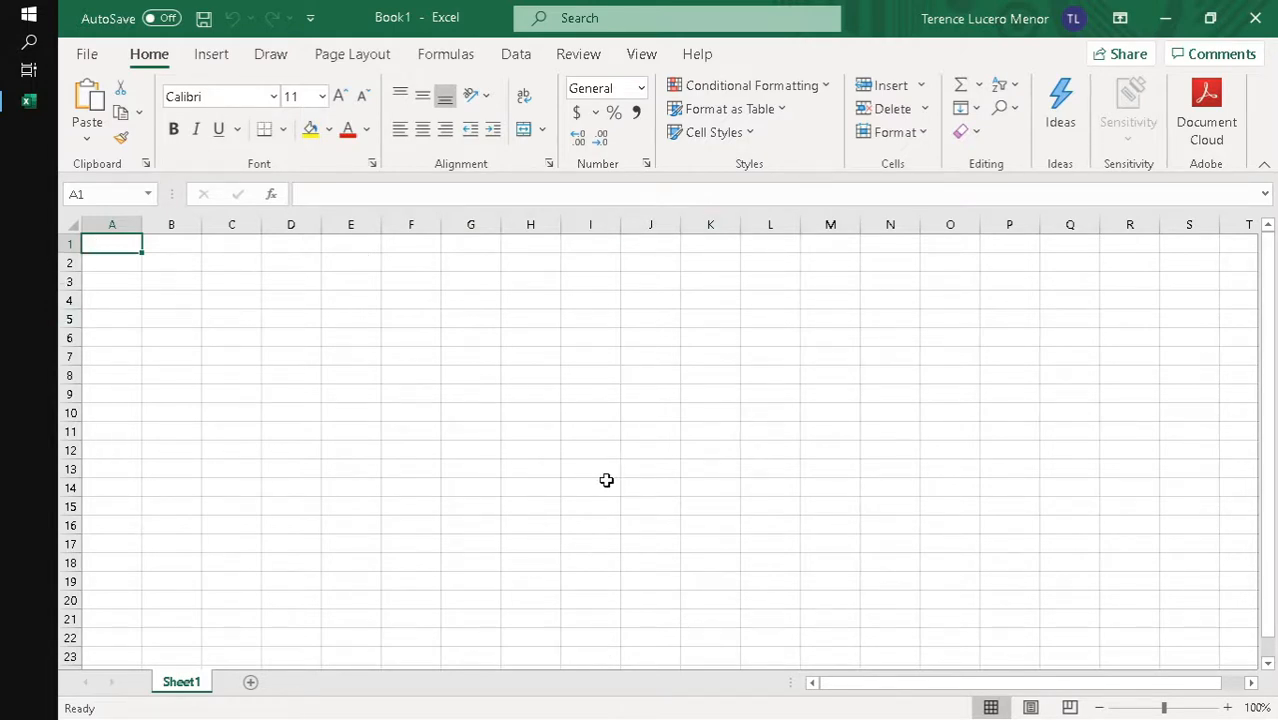
- Select columns C to K, rows 4 to 16, column C and row 4 in turn, ending on cell C4
{"action": "left_click_drag", "start_coordinate": [225, 224], "coordinate": [712, 230]}
{"action": "left_click_drag", "start_coordinate": [68, 298], "coordinate": [71, 528]}
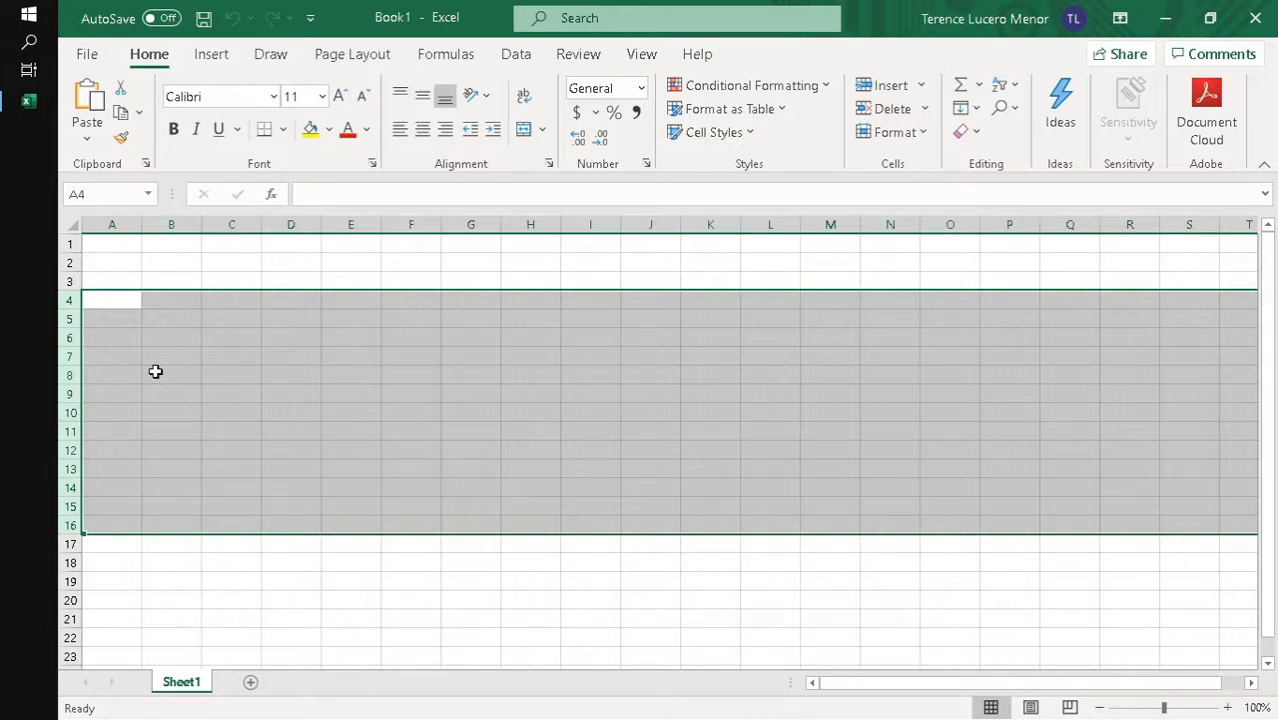
{"action": "left_click", "coordinate": [239, 227]}
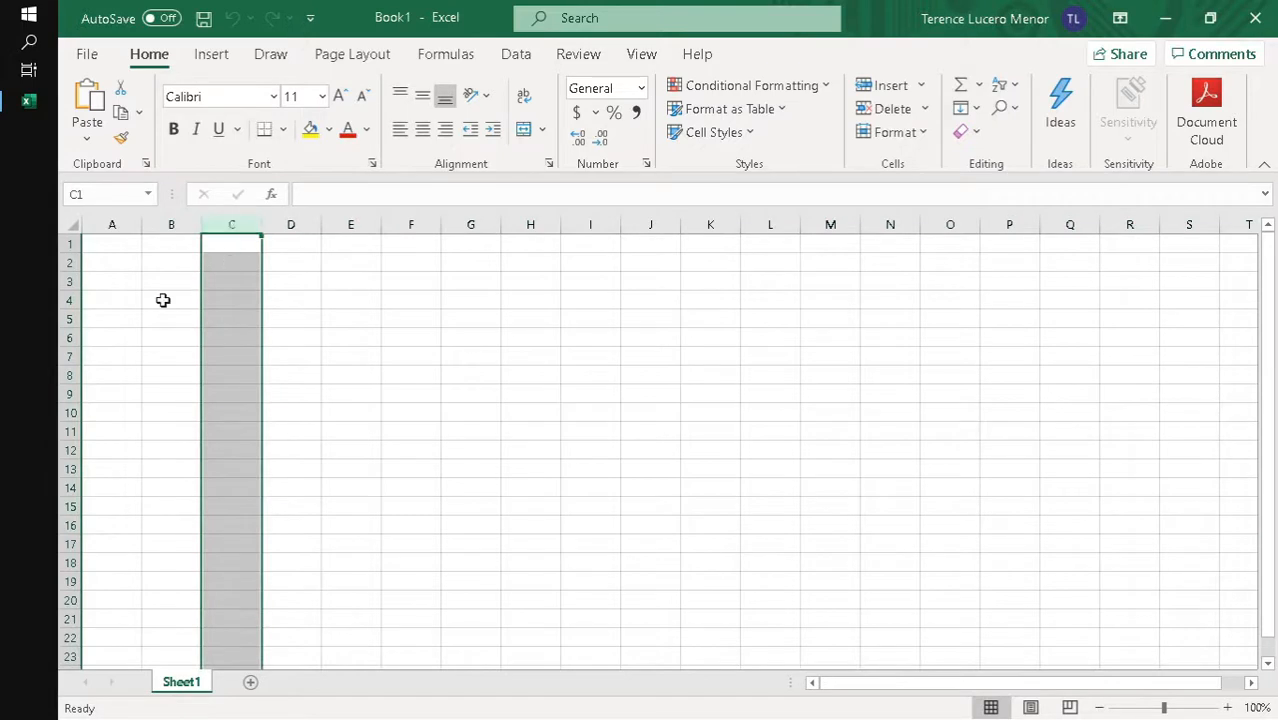
{"action": "left_click", "coordinate": [70, 300]}
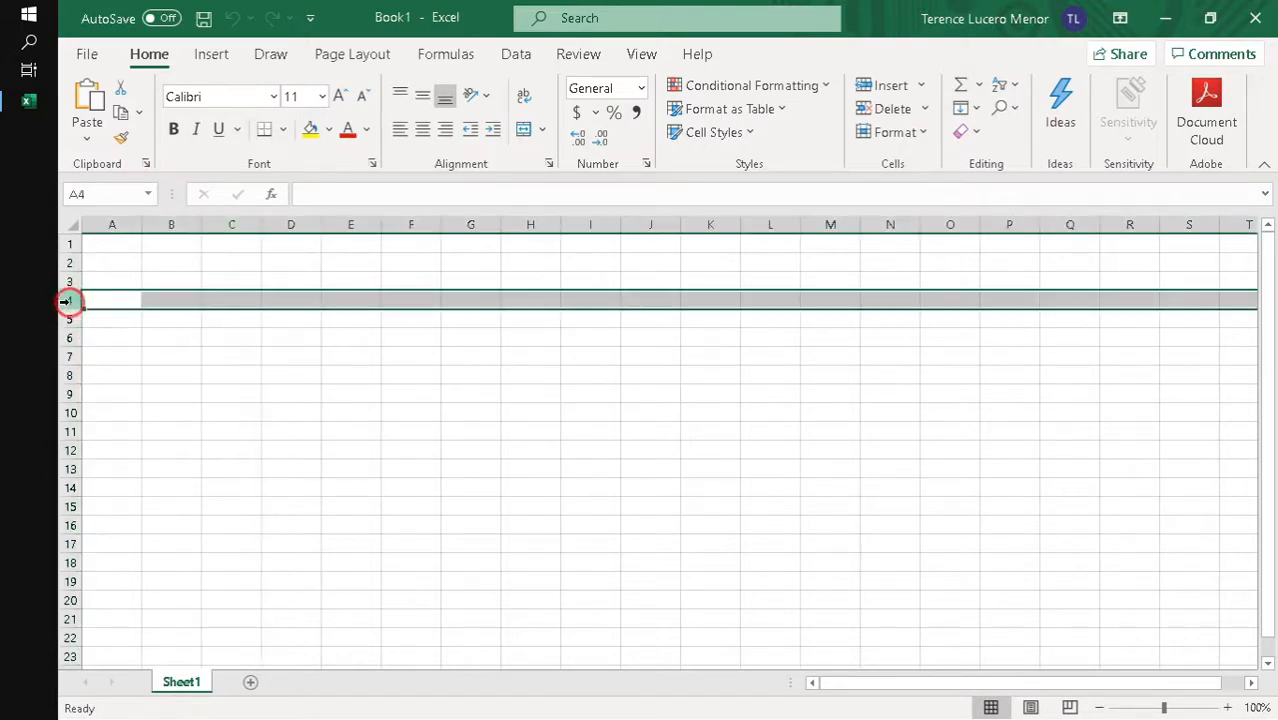
{"action": "left_click_drag", "start_coordinate": [222, 292], "coordinate": [238, 313]}
{"action": "left_click", "coordinate": [241, 302]}
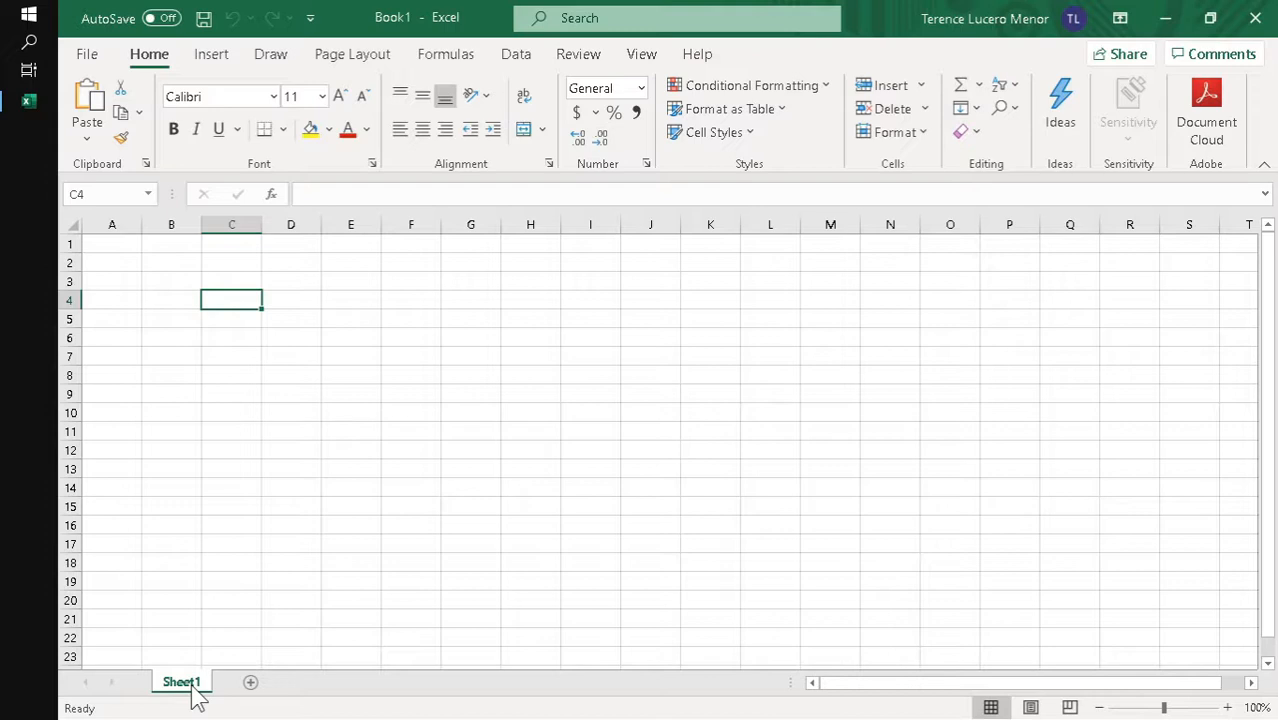
- Add a second worksheet to the workbook and delete it again
{"action": "left_click", "coordinate": [250, 684]}
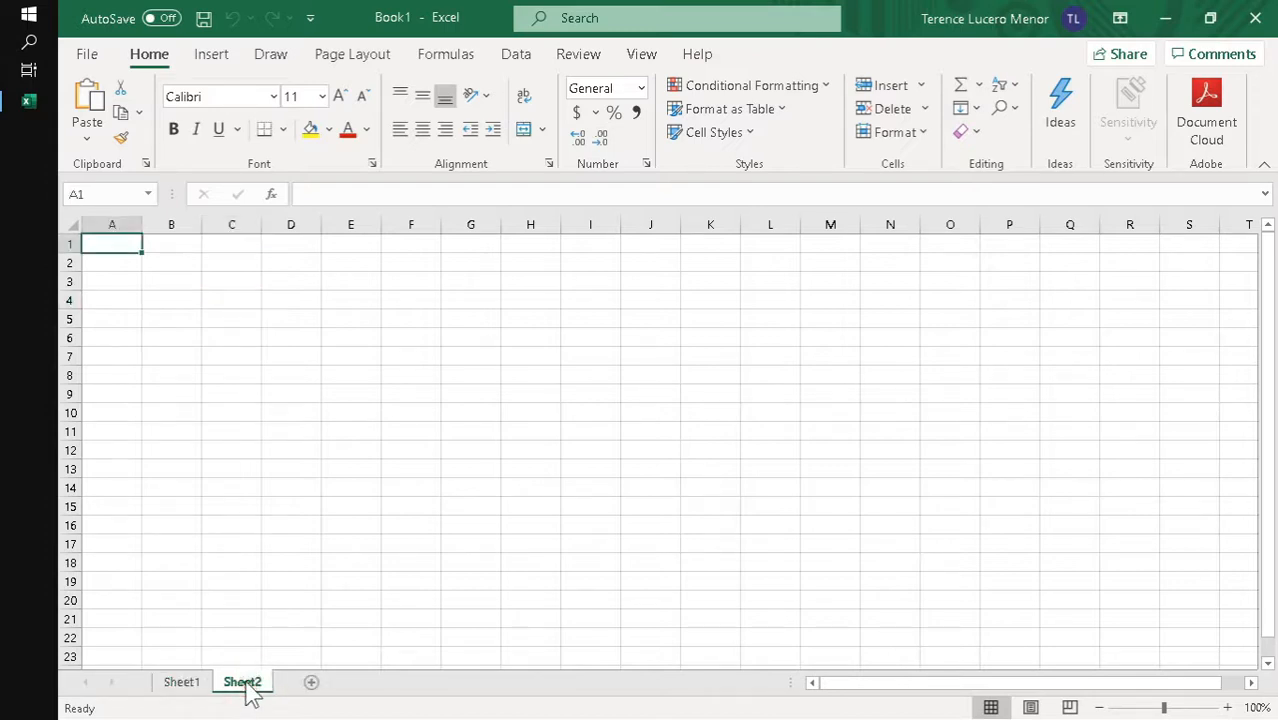
{"action": "right_click", "coordinate": [243, 684]}
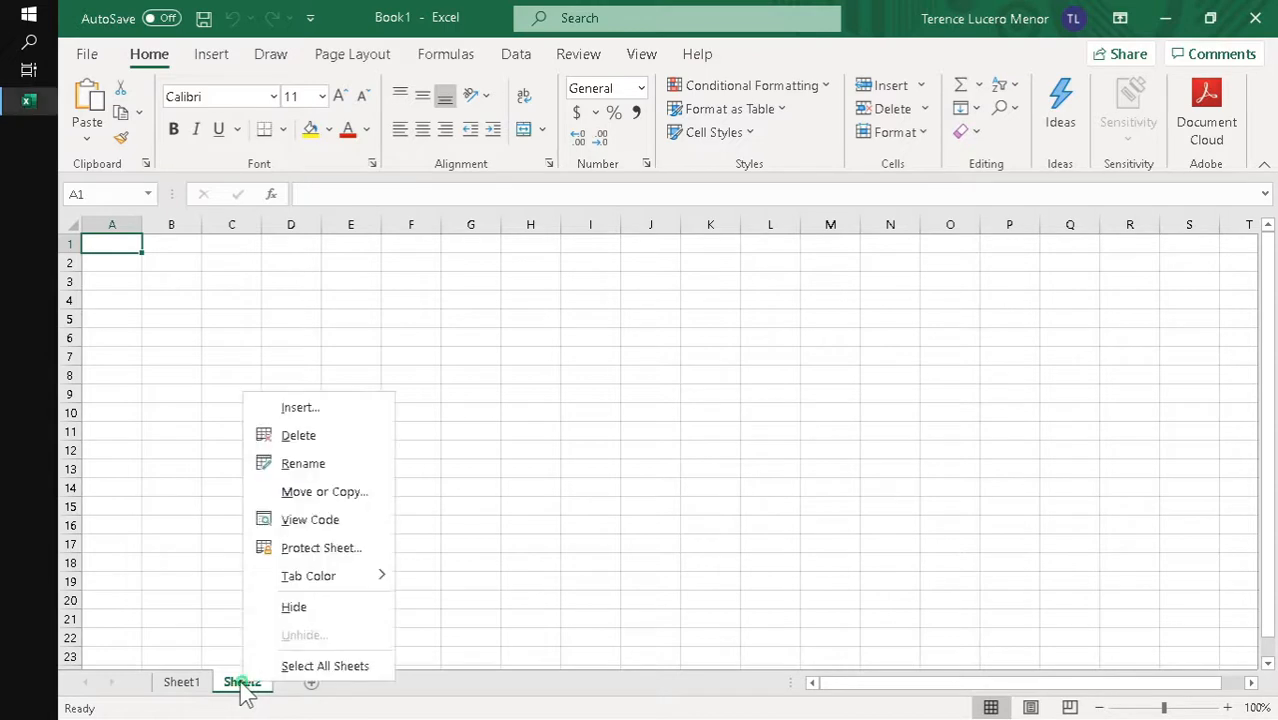
{"action": "left_click", "coordinate": [348, 435]}
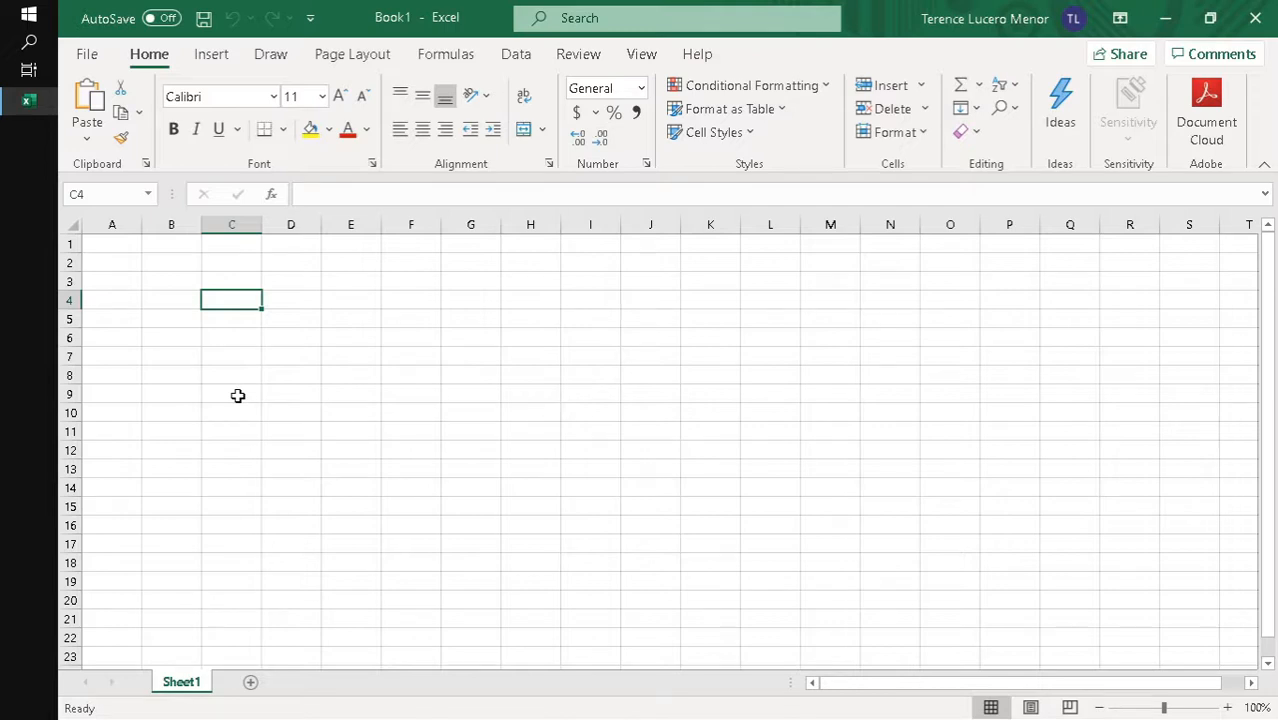
- Switch to the Word document COVID19 Cases in the Philippines.docx and copy its title and both tables
{"action": "left_click", "coordinate": [710, 412]}
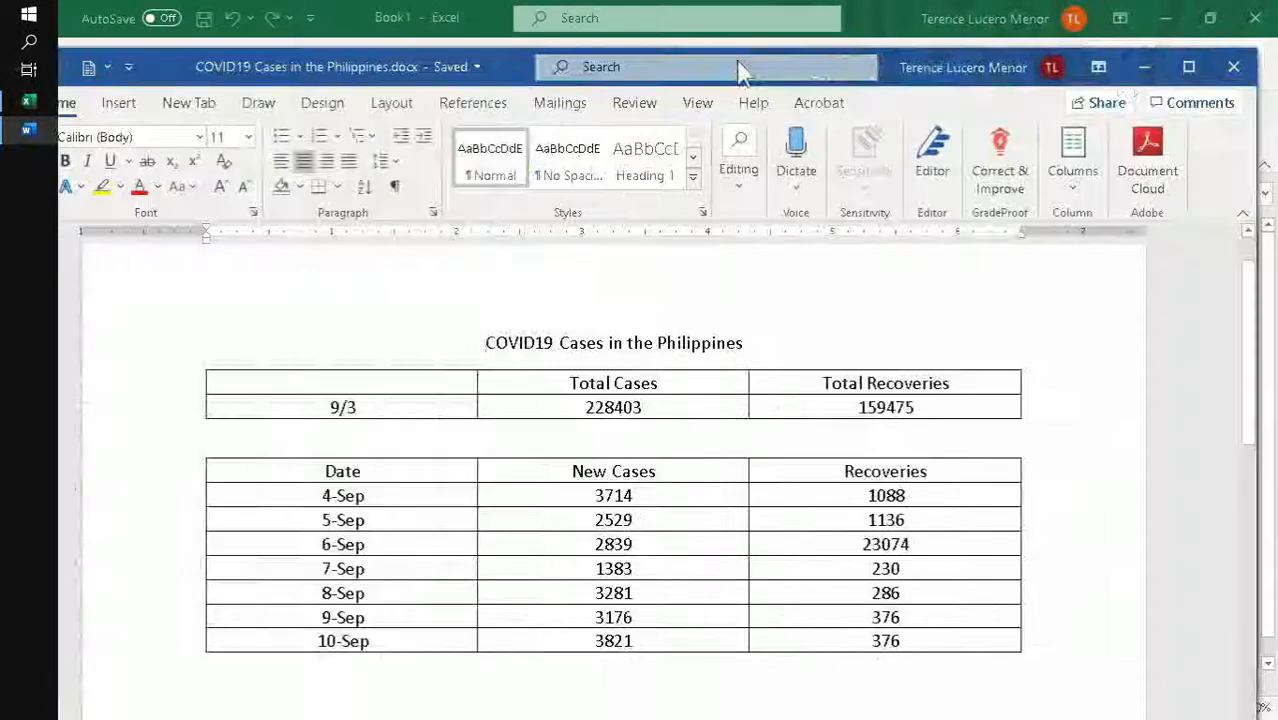
{"action": "left_click", "coordinate": [1188, 67]}
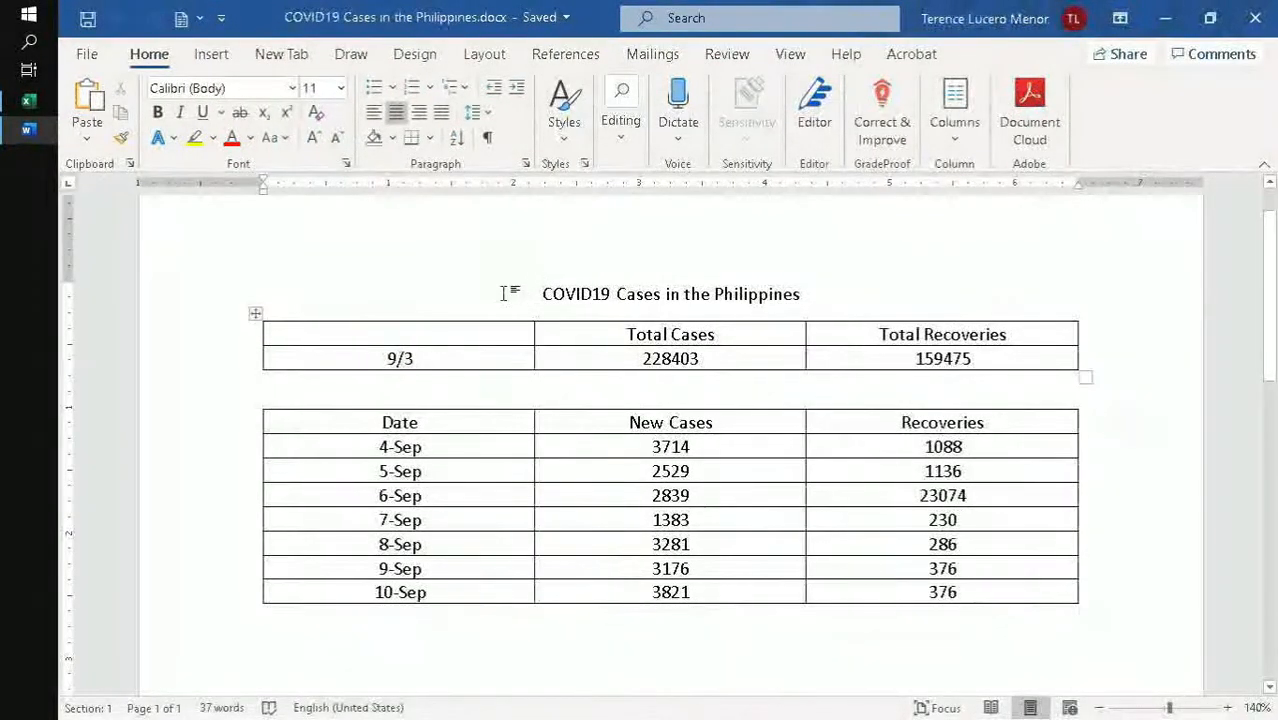
{"action": "left_click_drag", "start_coordinate": [502, 291], "coordinate": [1020, 600]}
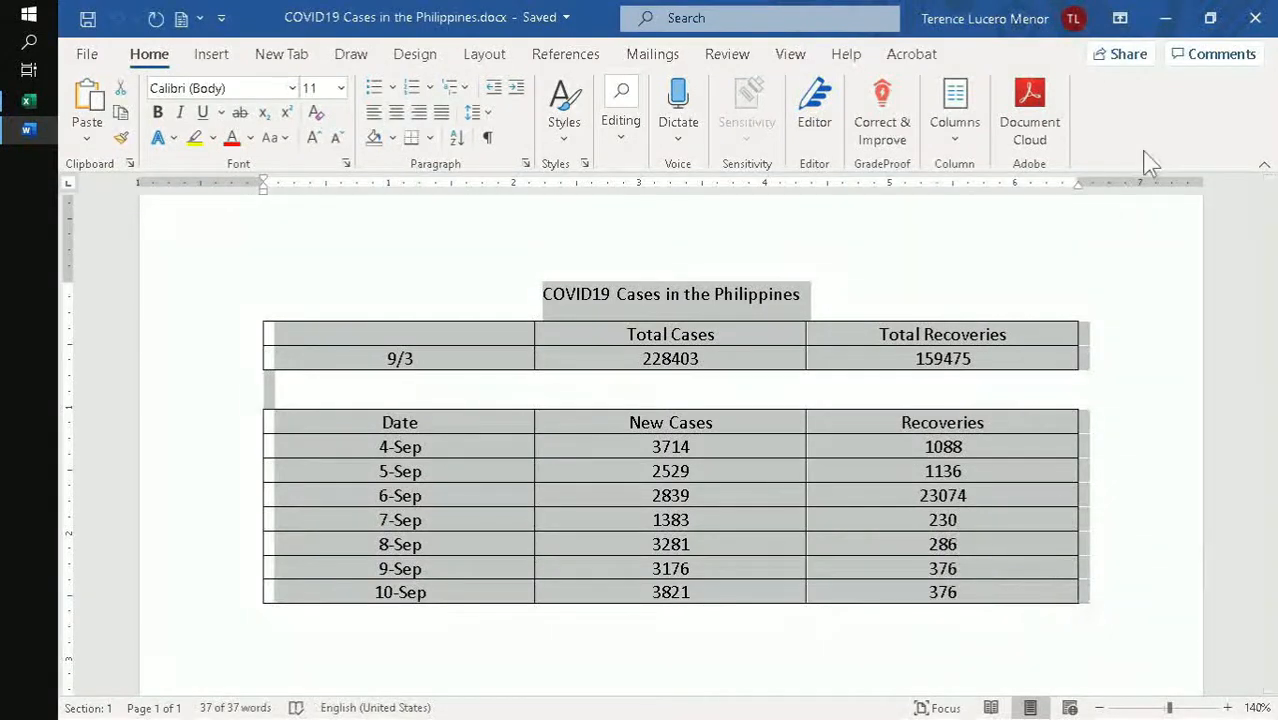
{"action": "right_click", "coordinate": [745, 295]}
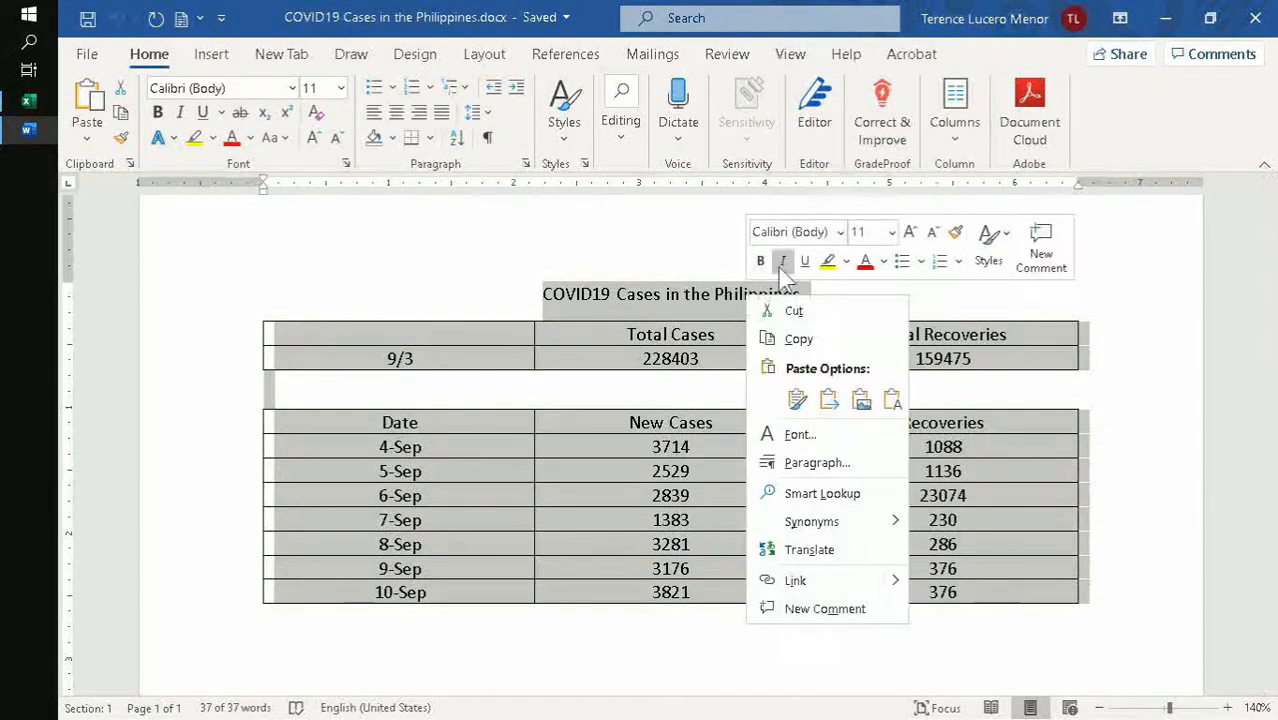
{"action": "left_click", "coordinate": [812, 336]}
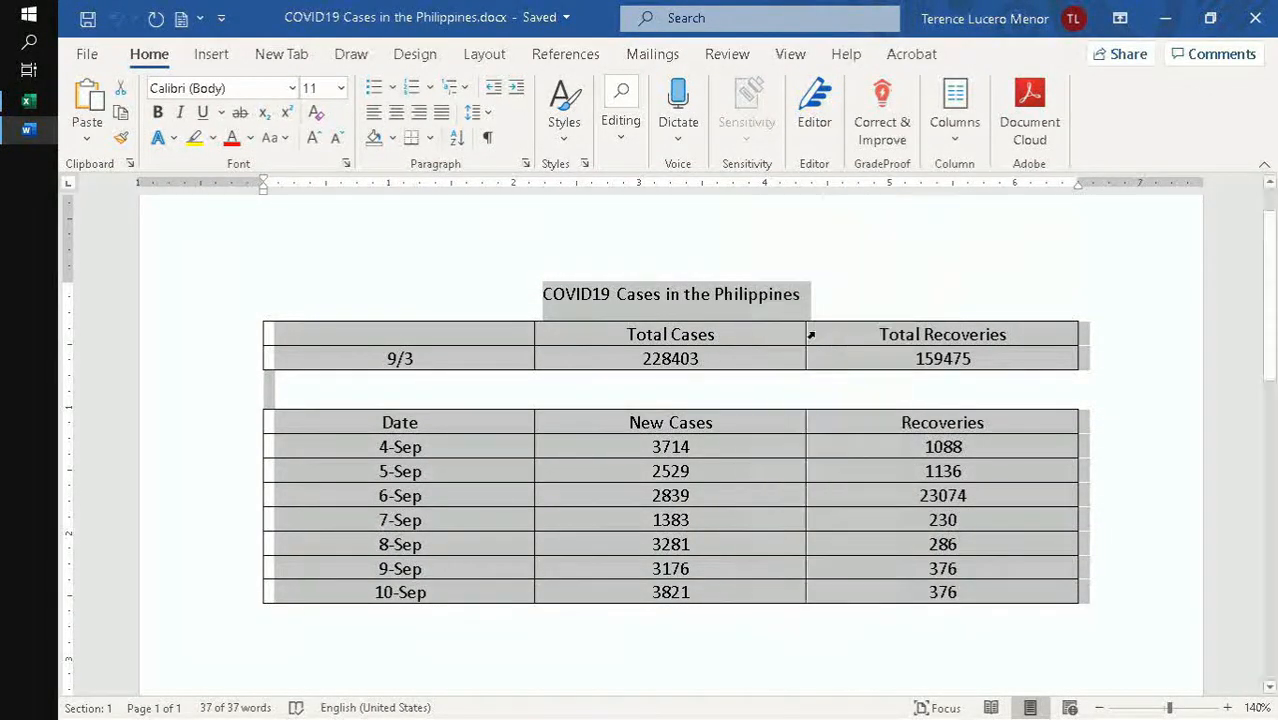
- Return to the Excel workbook and paste the copied title and tables at cell A1 without their source formatting
{"action": "left_click", "coordinate": [1166, 18]}
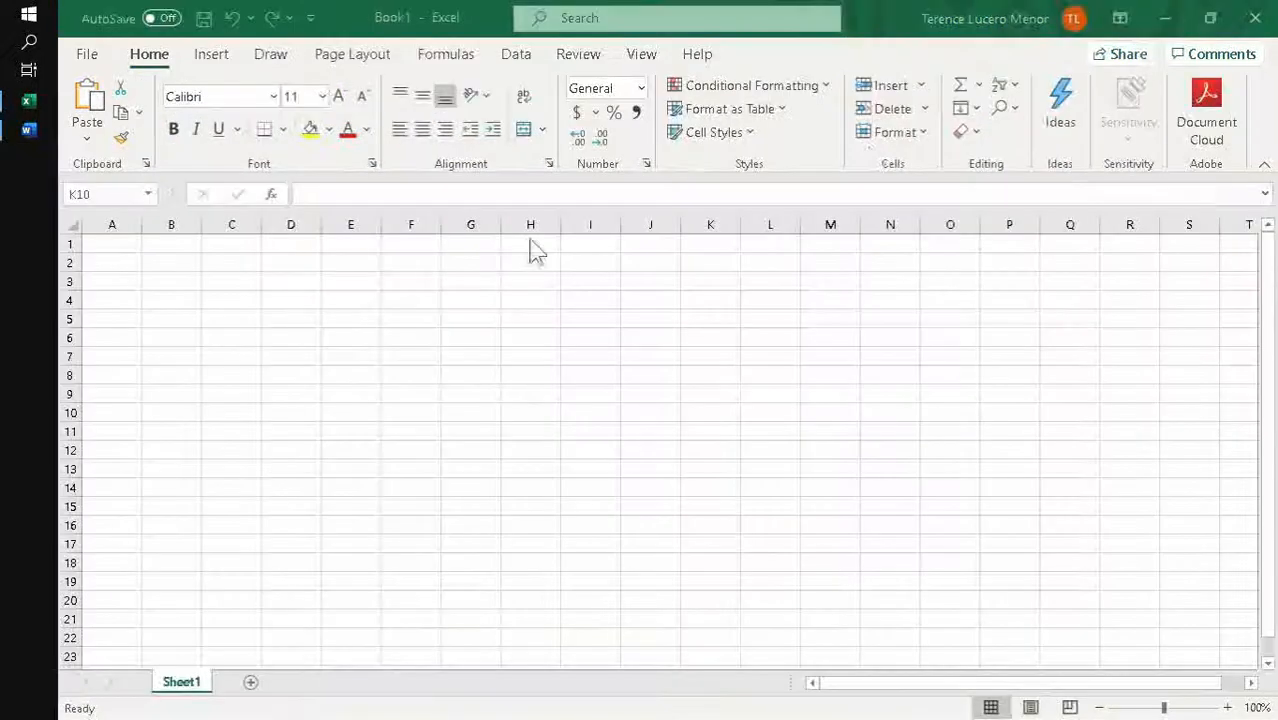
{"action": "left_click", "coordinate": [113, 242]}
{"action": "right_click", "coordinate": [113, 242]}
{"action": "left_click", "coordinate": [200, 262]}
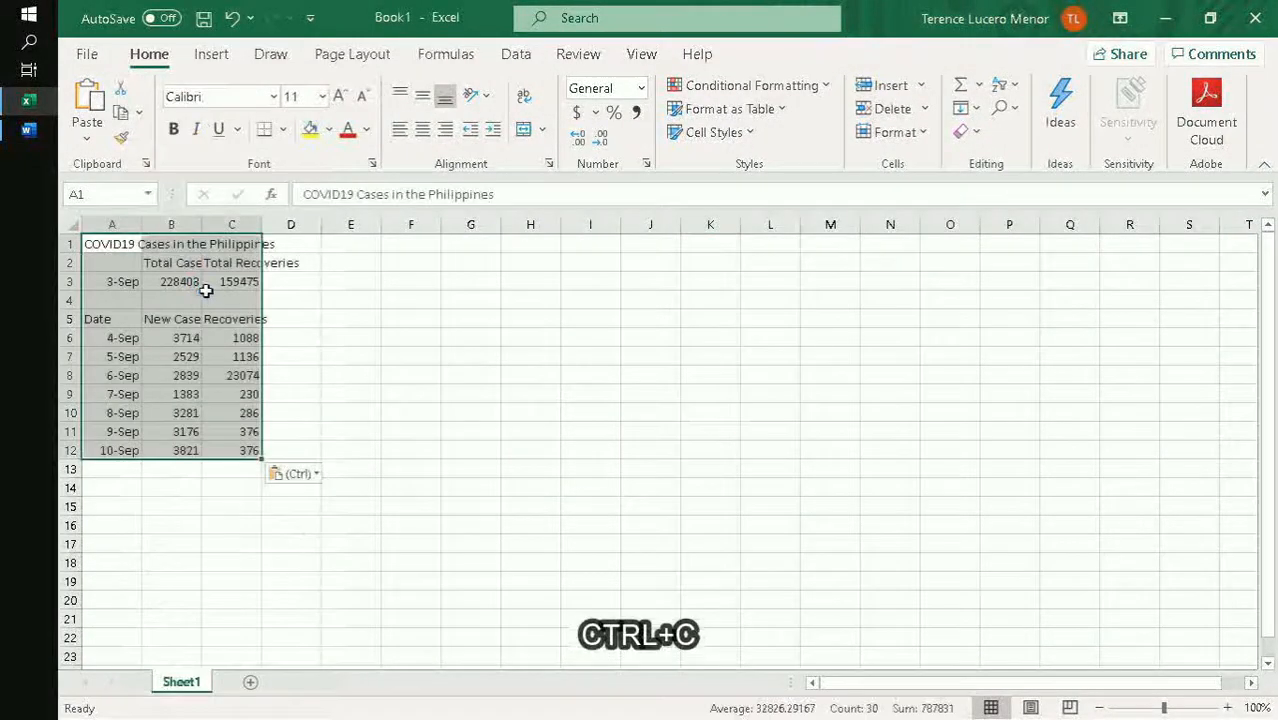
{"action": "left_click", "coordinate": [318, 370]}
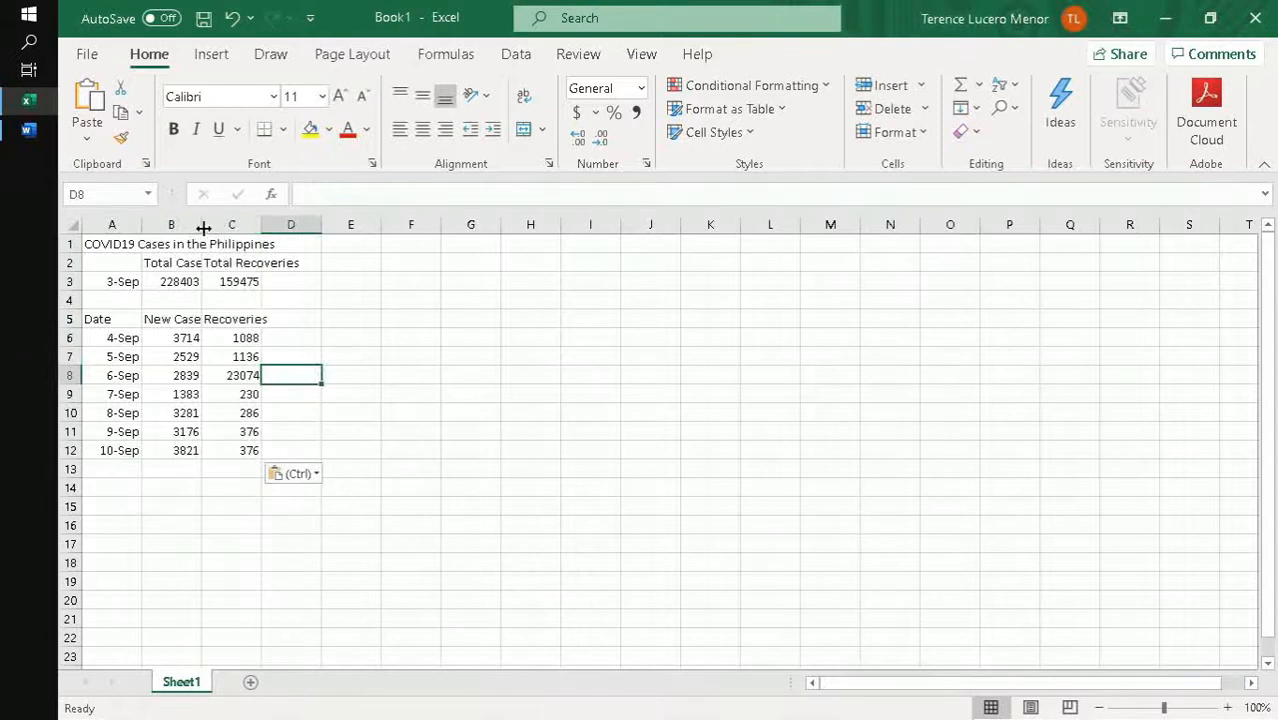
- Widen columns B and C and autofit both so the headings fit their cells
{"action": "left_click_drag", "start_coordinate": [203, 228], "coordinate": [203, 228]}
{"action": "left_click_drag", "start_coordinate": [246, 233], "coordinate": [245, 233]}
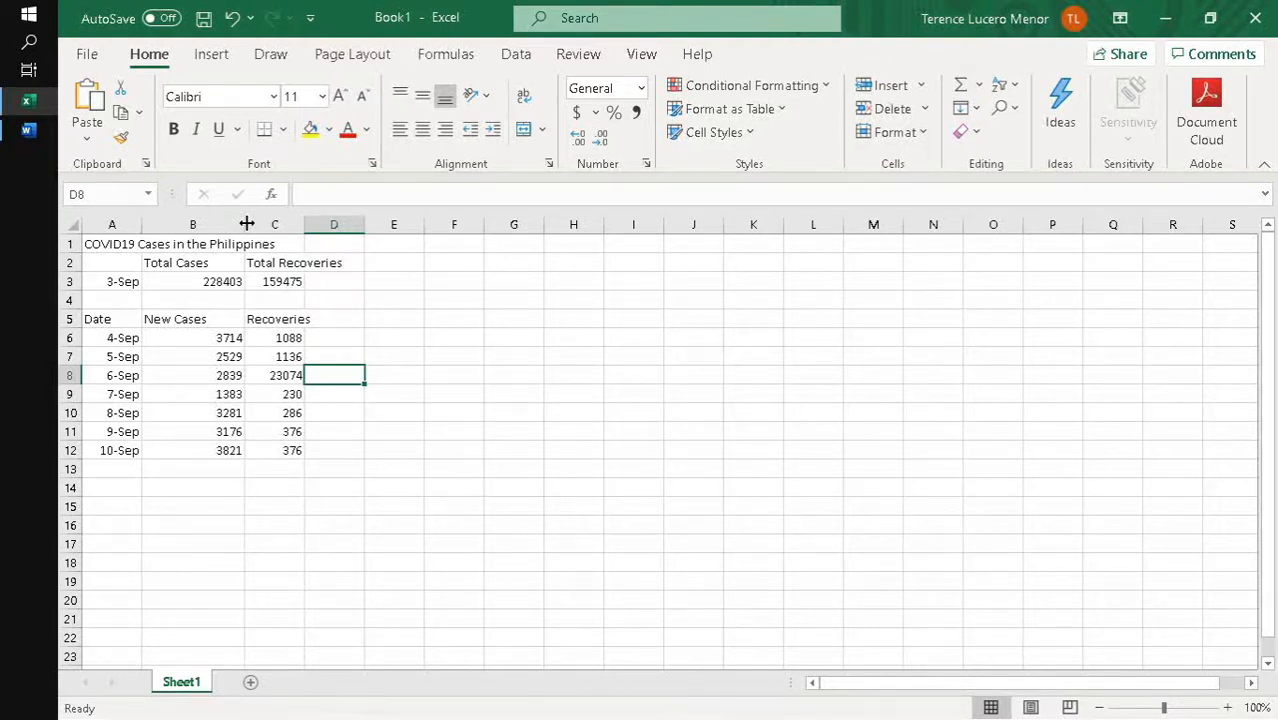
{"action": "double_click", "coordinate": [305, 224]}
{"action": "double_click", "coordinate": [247, 223]}
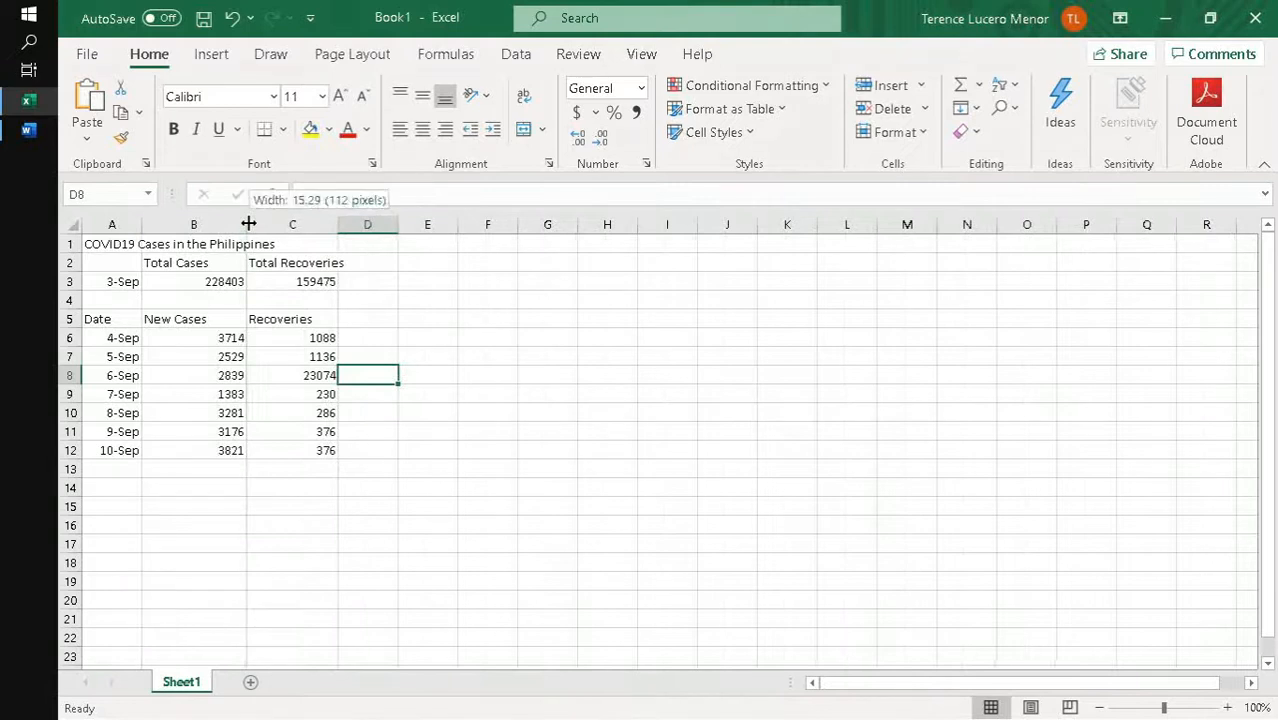
{"action": "double_click", "coordinate": [304, 224]}
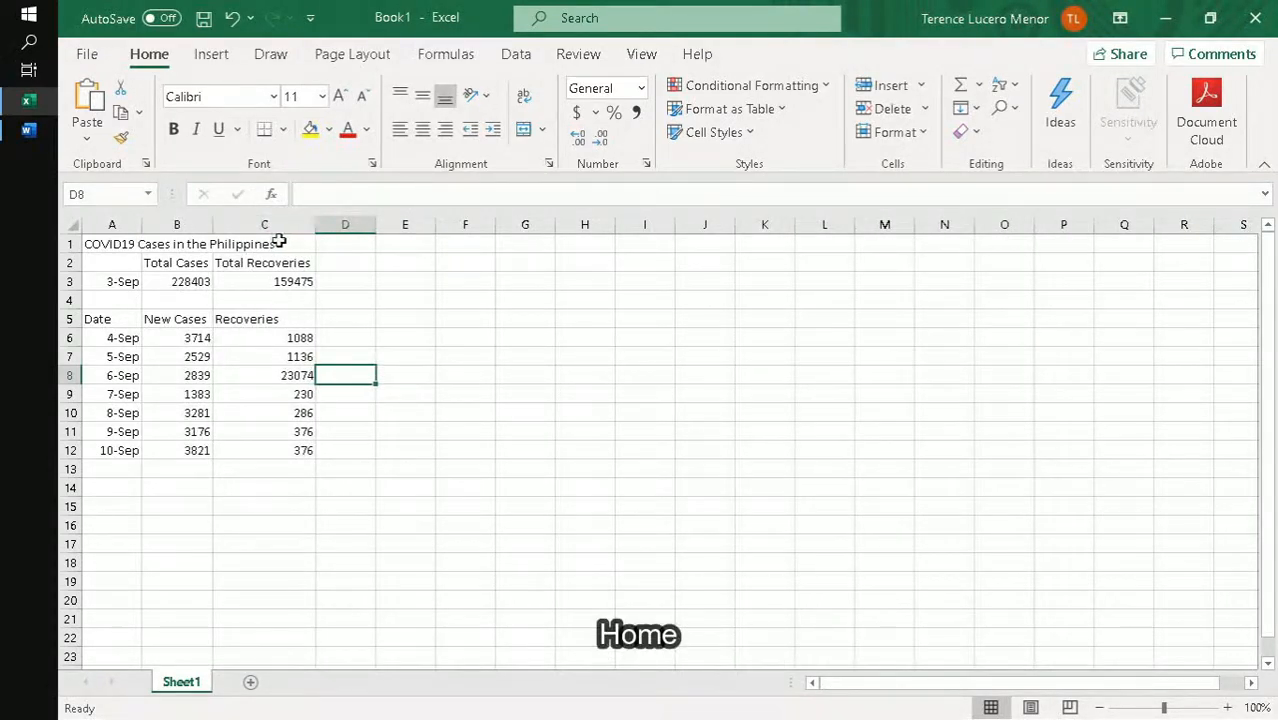
- Merge and center the title COVID19 Cases in the Philippines across A1:C1 and make it bold
{"action": "left_click", "coordinate": [235, 246]}
{"action": "left_click_drag", "start_coordinate": [235, 246], "coordinate": [108, 250]}
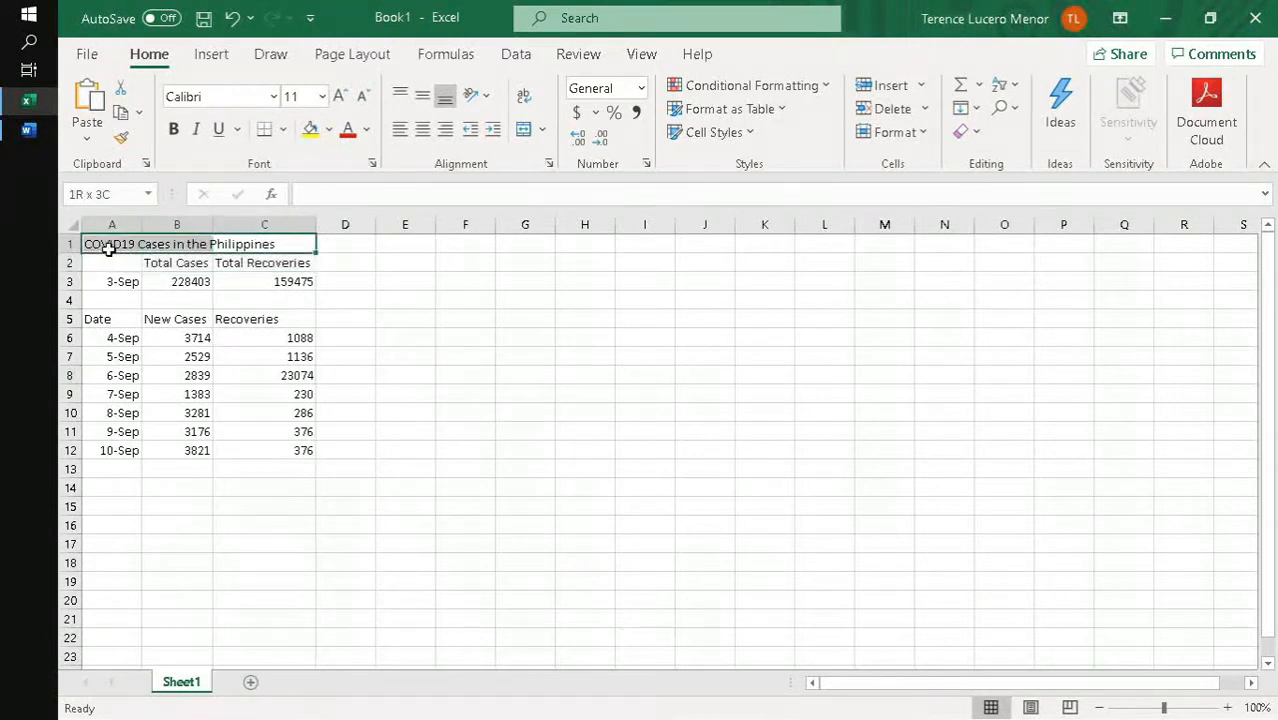
{"action": "left_click", "coordinate": [522, 133]}
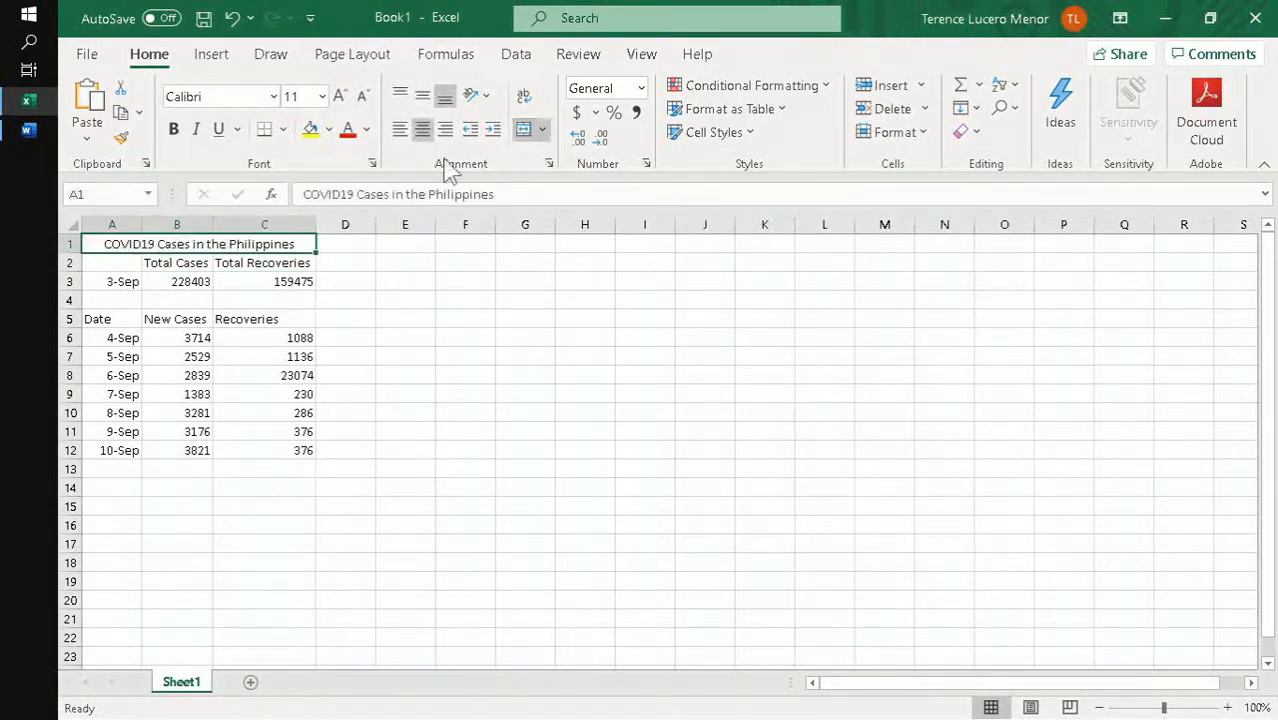
{"action": "key", "text": "ctrl+b"}
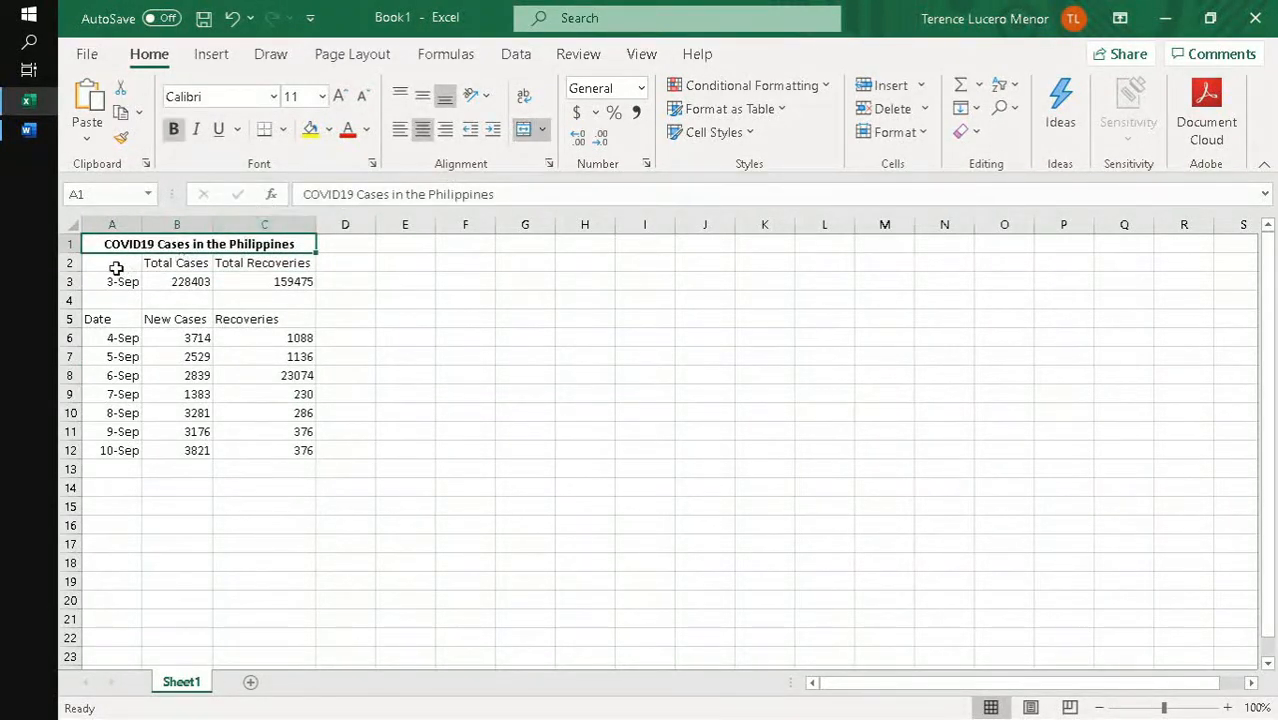
- Make the headings in B2:C2 and A5:C5 bold
{"action": "left_click_drag", "start_coordinate": [157, 262], "coordinate": [186, 262]}
{"action": "left_click", "coordinate": [271, 276]}
{"action": "key", "text": "ctrl+b"}
{"action": "left_click_drag", "start_coordinate": [262, 320], "coordinate": [102, 319]}
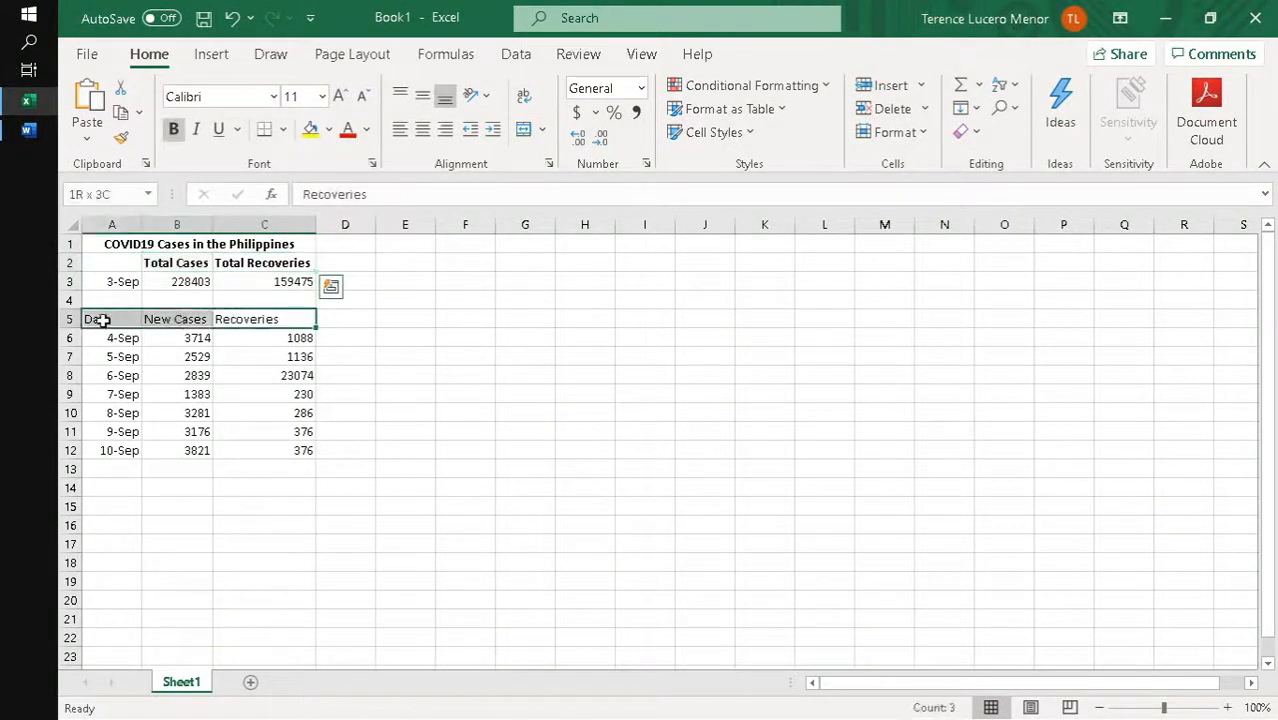
{"action": "key", "text": "ctrl+b"}
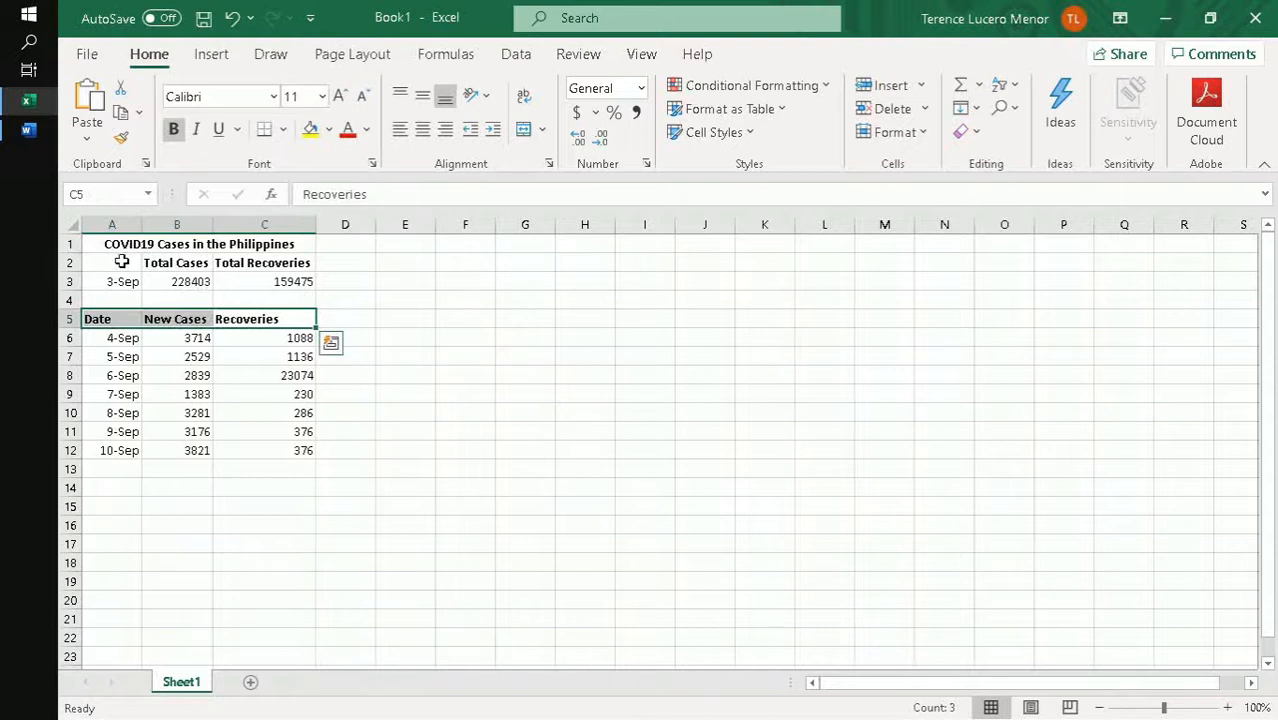
- Copy the Date heading from A5 into A2 and center the contents of A2:C12
{"action": "left_click", "coordinate": [121, 262]}
{"action": "left_click", "coordinate": [120, 318]}
{"action": "key", "text": "ctrl+c"}
{"action": "left_click", "coordinate": [125, 262]}
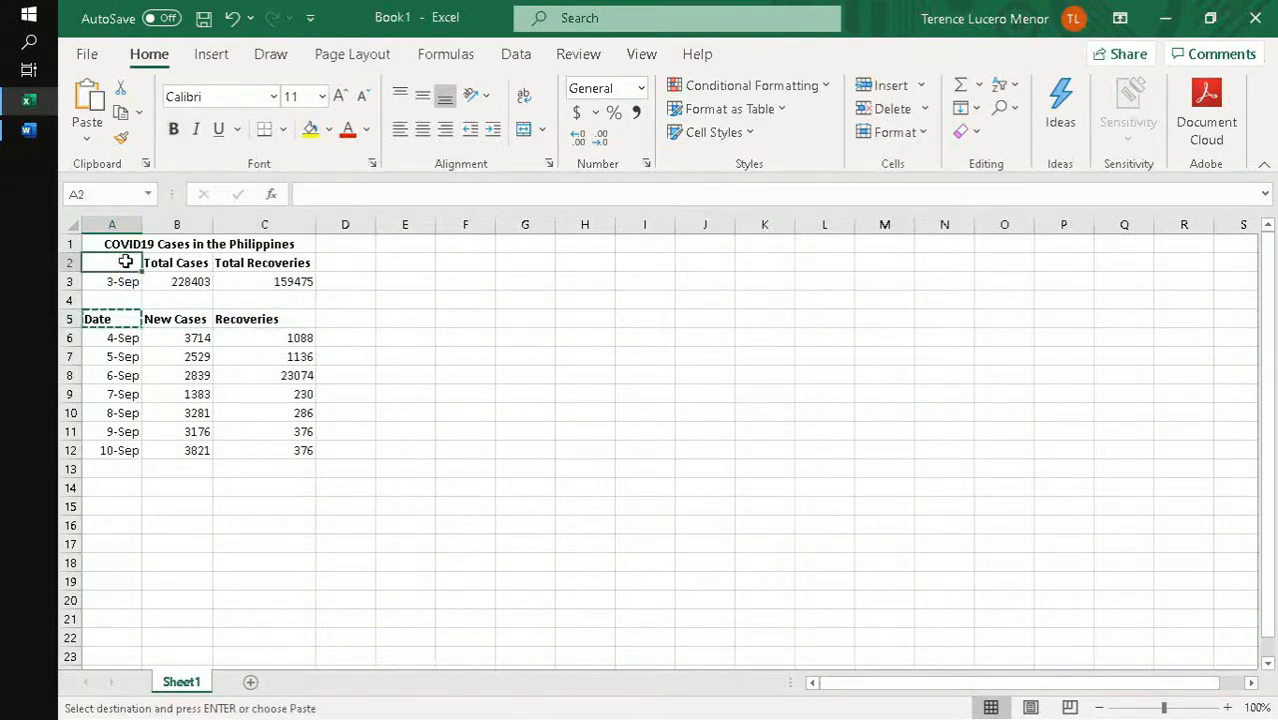
{"action": "key", "text": "ctrl+v"}
{"action": "left_click_drag", "start_coordinate": [118, 262], "coordinate": [276, 442]}
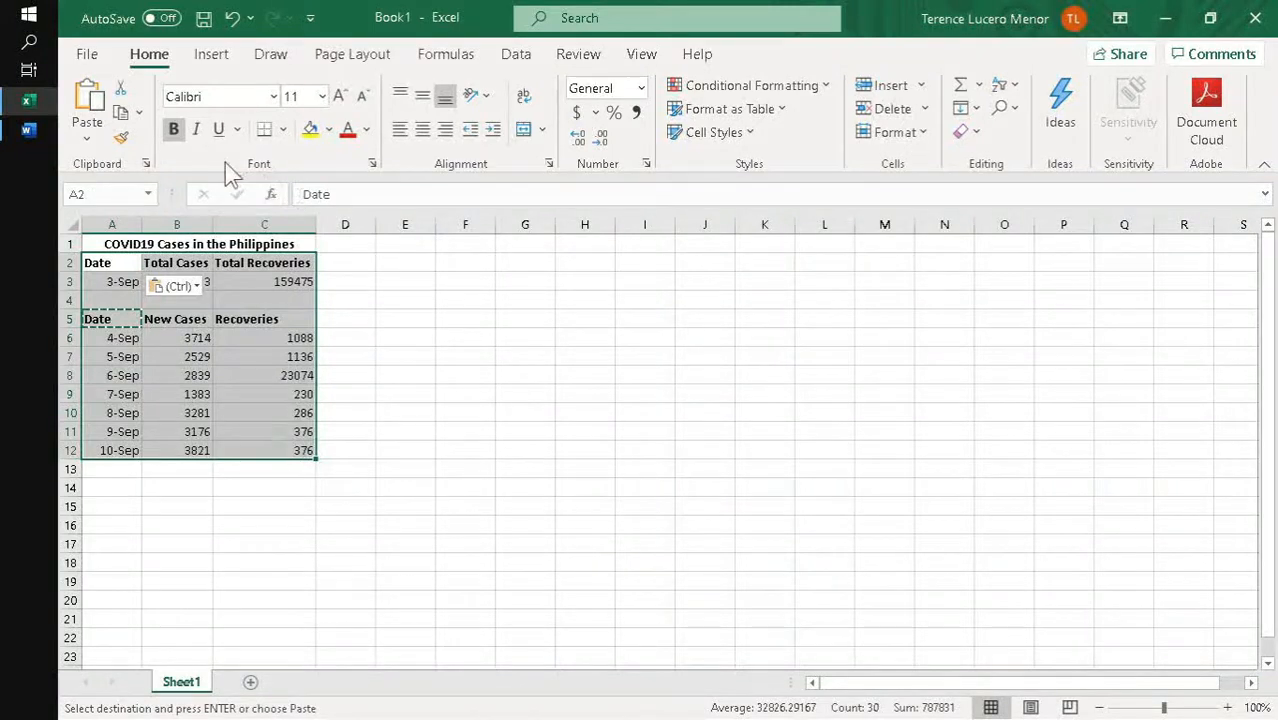
{"action": "left_click", "coordinate": [421, 129]}
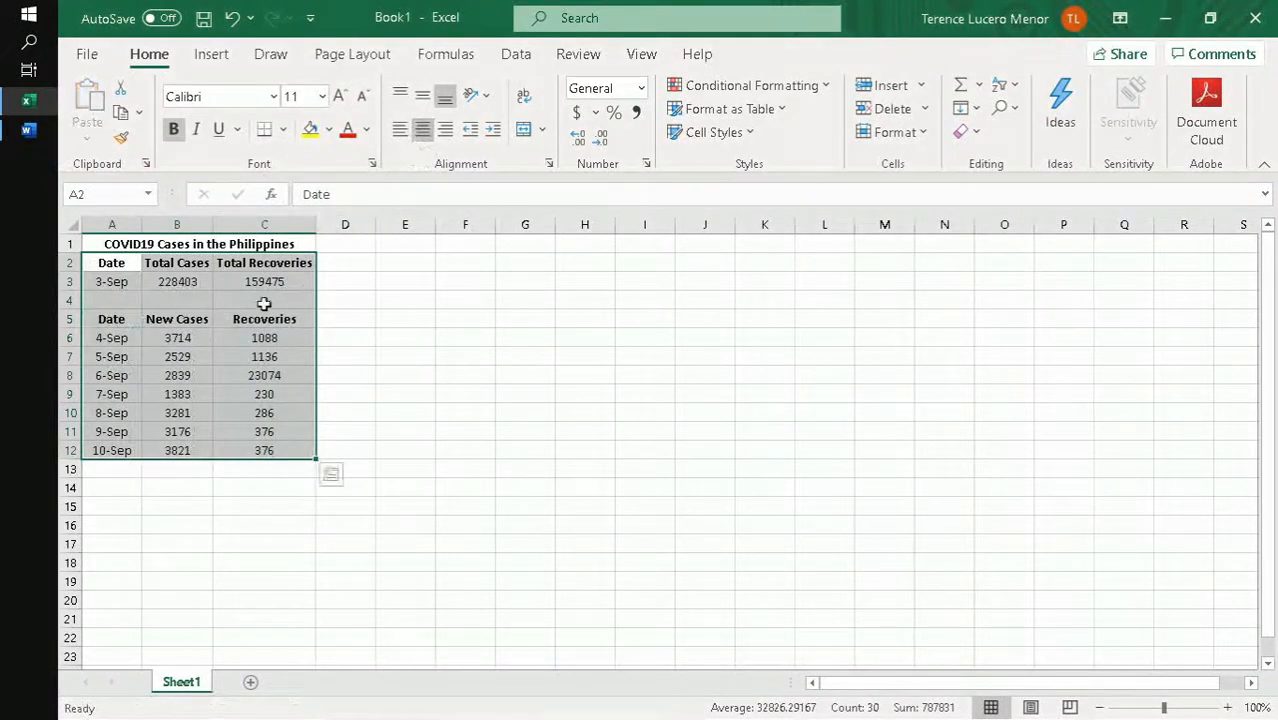
- Apply all borders to both tables, A2:C3 and A5:C12
{"action": "left_click_drag", "start_coordinate": [268, 264], "coordinate": [112, 282]}
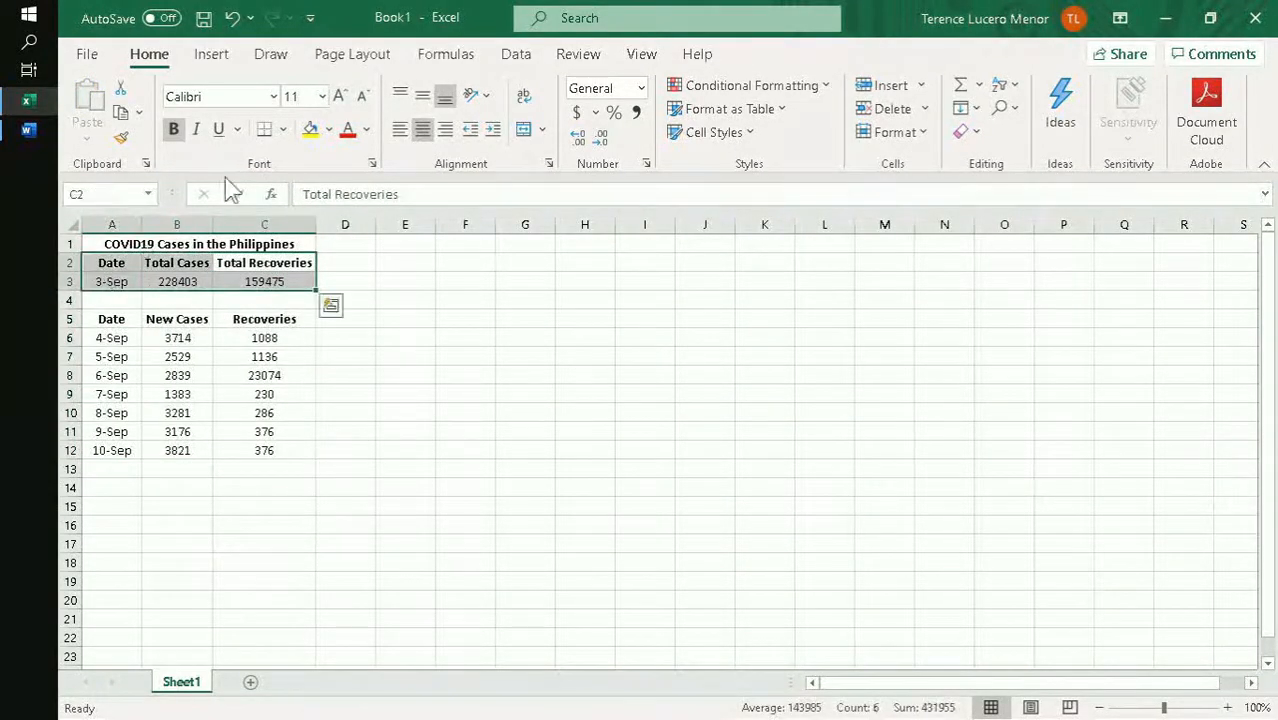
{"action": "left_click", "coordinate": [285, 130]}
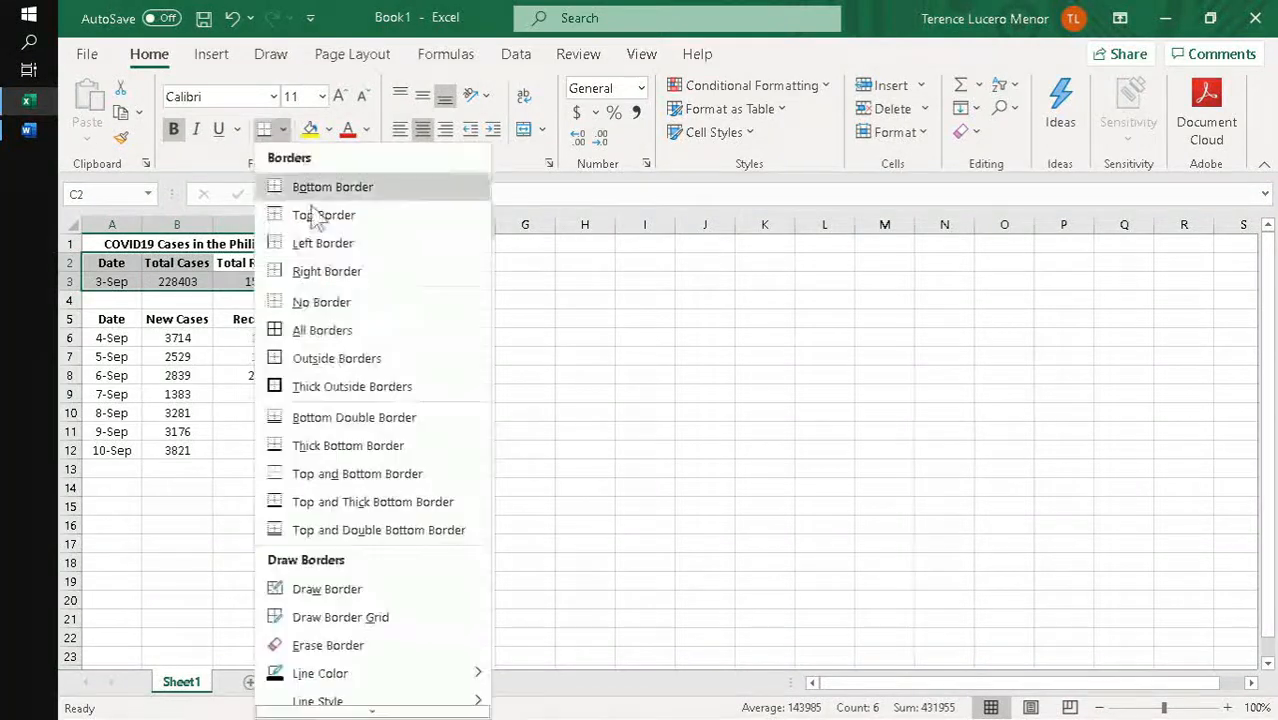
{"action": "left_click", "coordinate": [330, 326]}
{"action": "left_click_drag", "start_coordinate": [262, 326], "coordinate": [105, 446]}
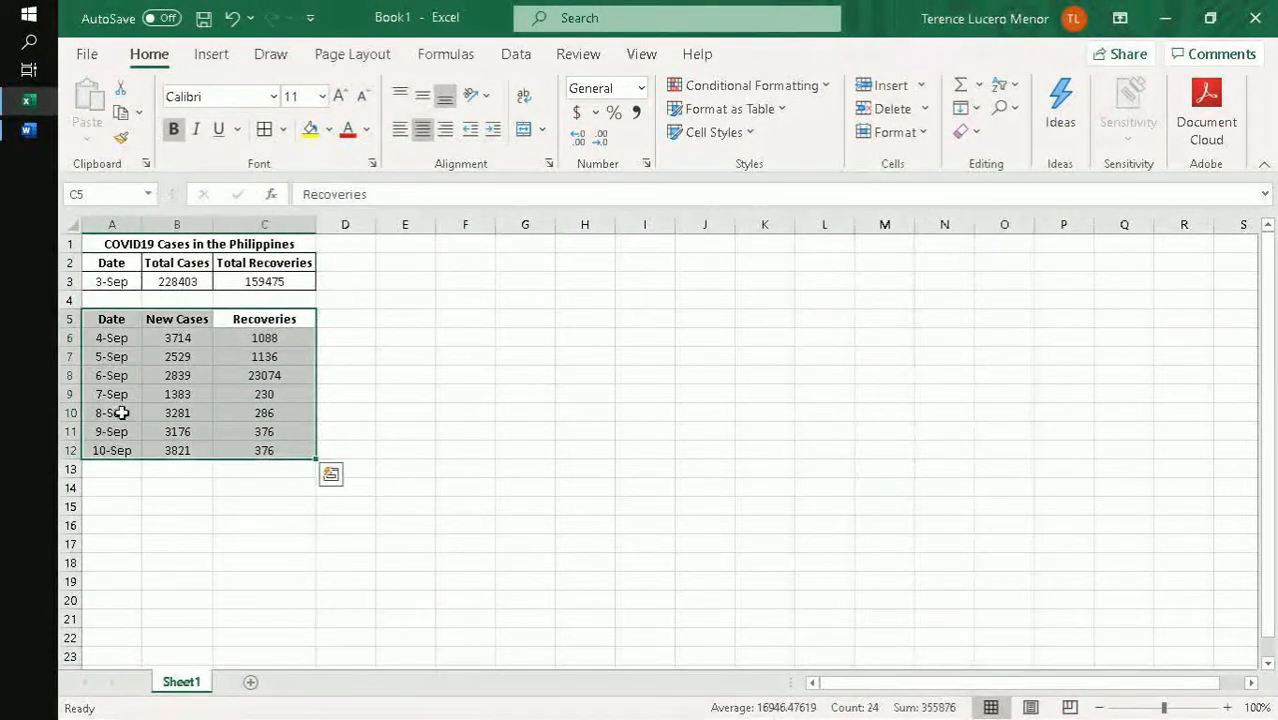
{"action": "left_click", "coordinate": [264, 129]}
{"action": "left_click", "coordinate": [381, 375]}
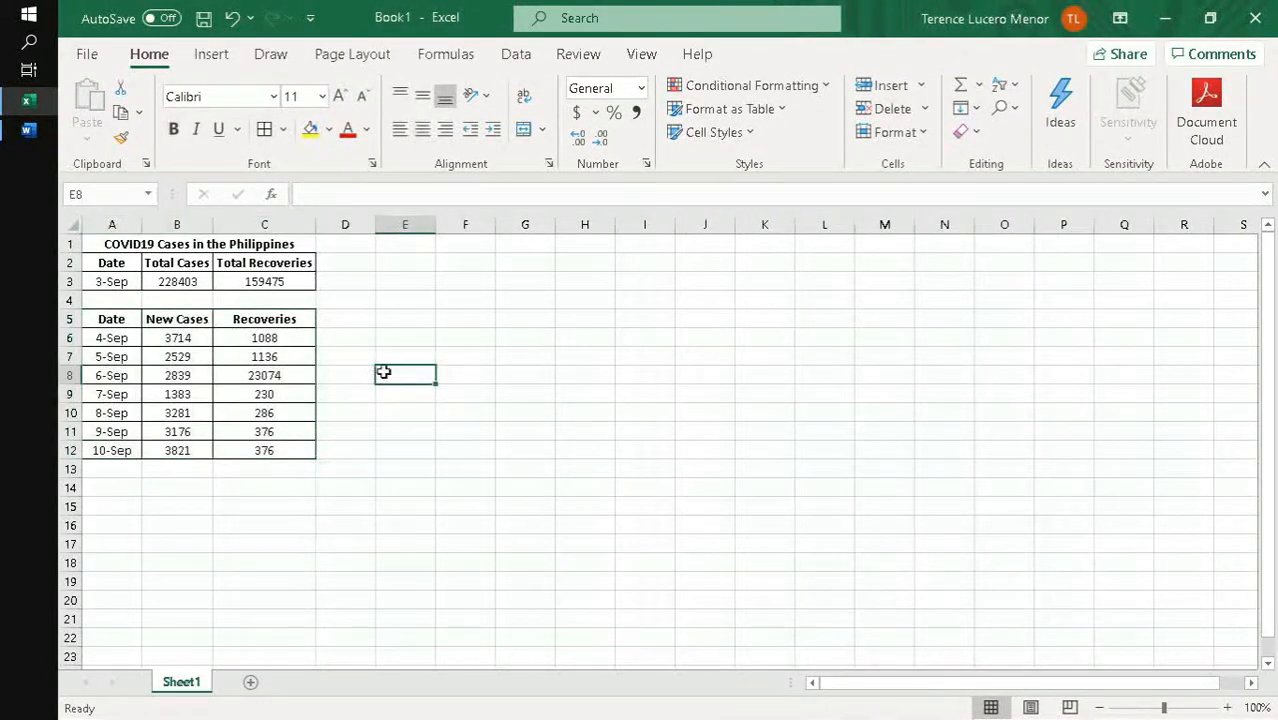
- Color the New Cases heading in B5 red and the Recoveries heading in C5 green
{"action": "left_click", "coordinate": [200, 318]}
{"action": "left_click", "coordinate": [347, 130]}
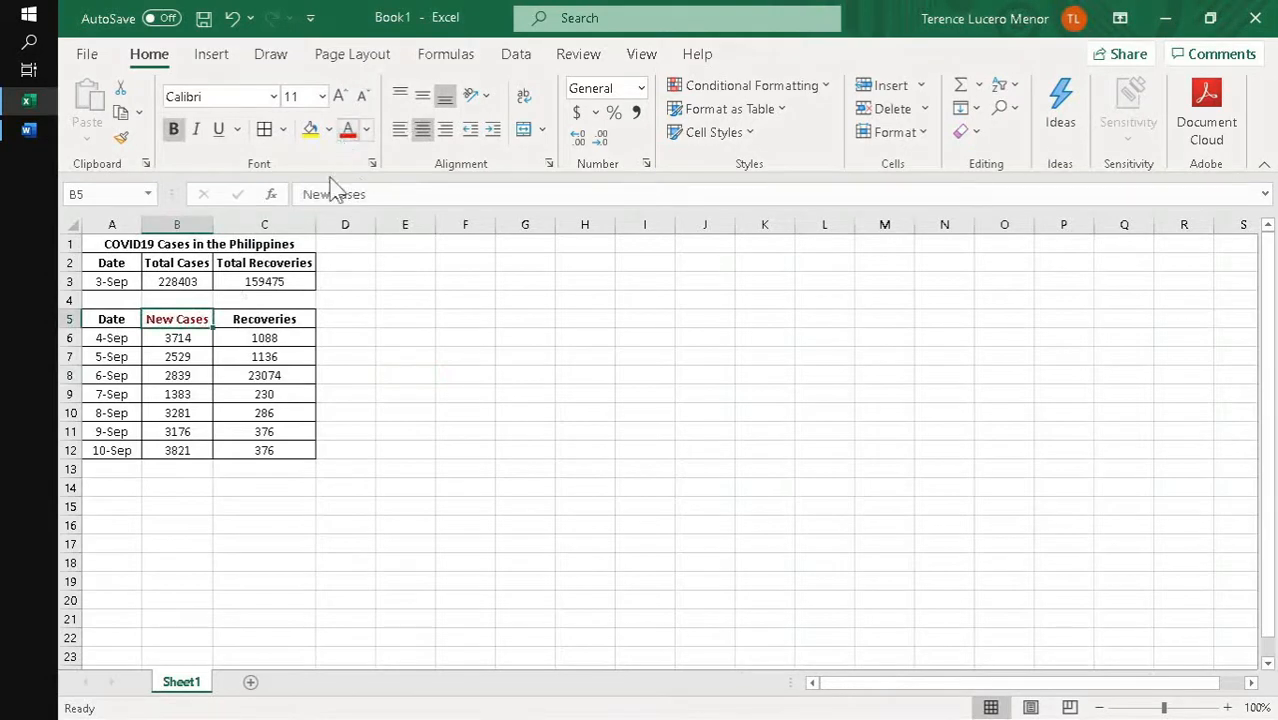
{"action": "left_click", "coordinate": [260, 318]}
{"action": "left_click", "coordinate": [366, 130]}
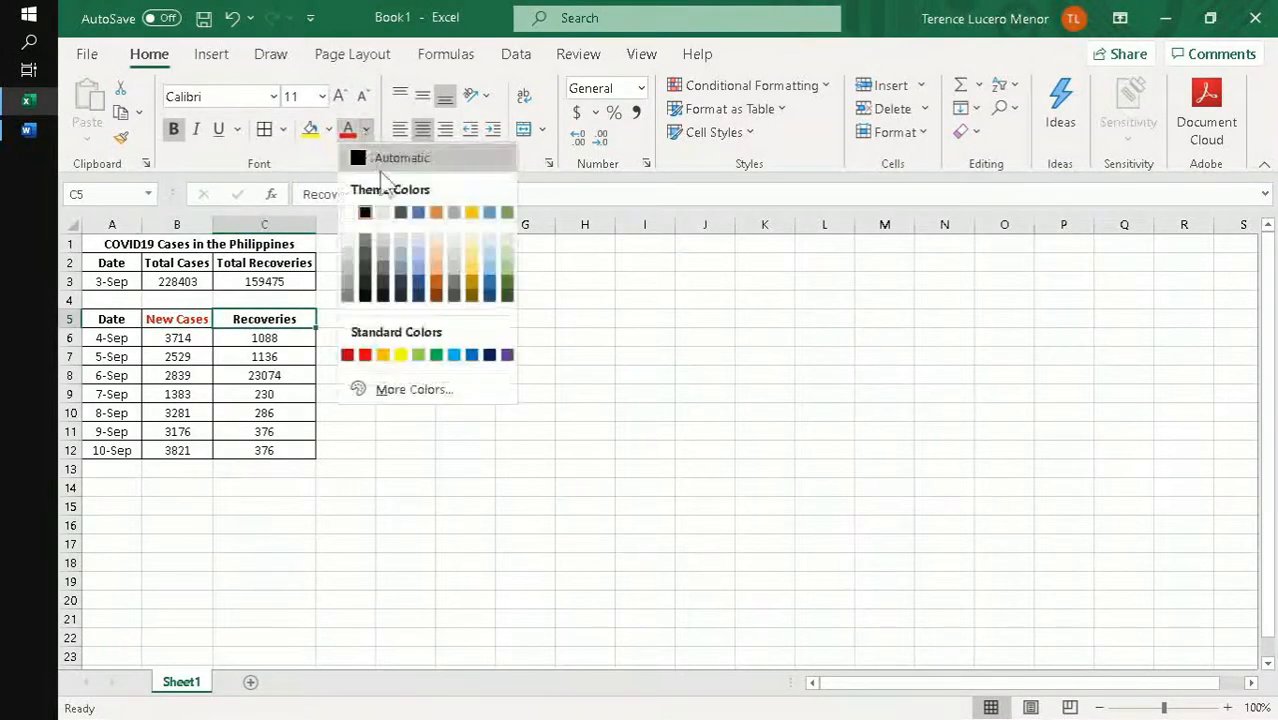
{"action": "left_click", "coordinate": [437, 355]}
{"action": "left_click", "coordinate": [428, 376]}
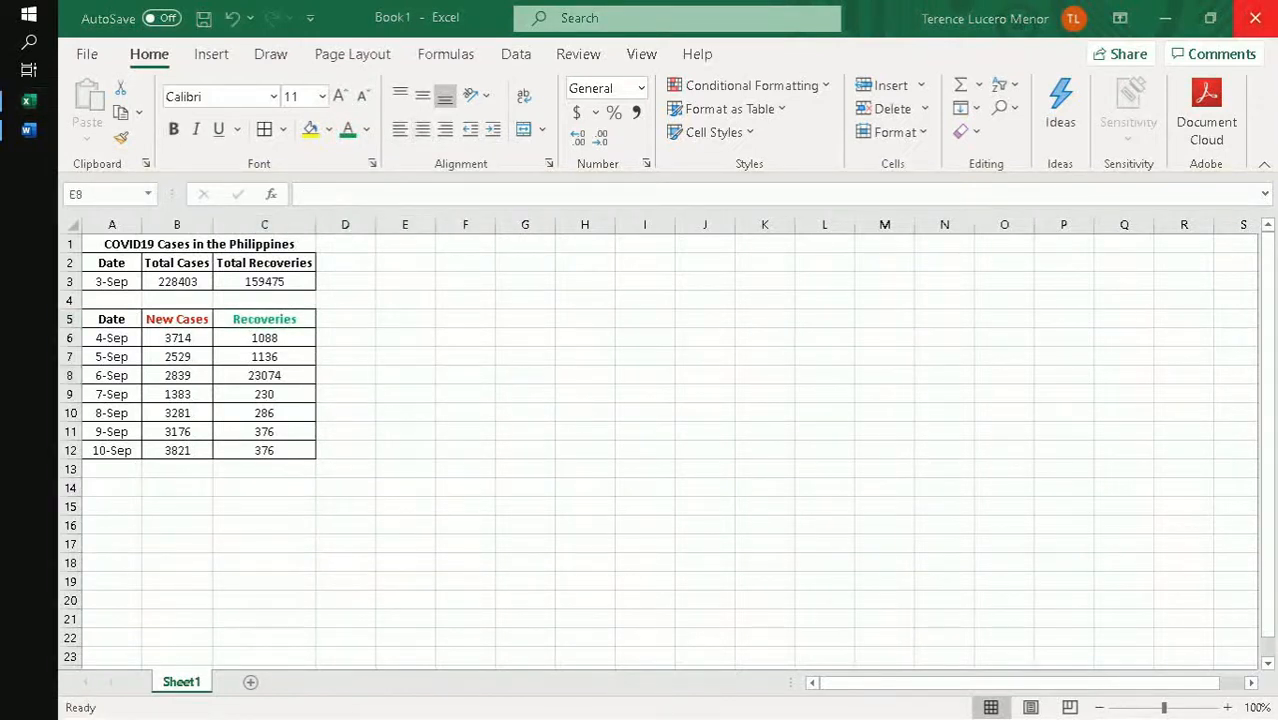
{"action": "left_click", "coordinate": [421, 328]}
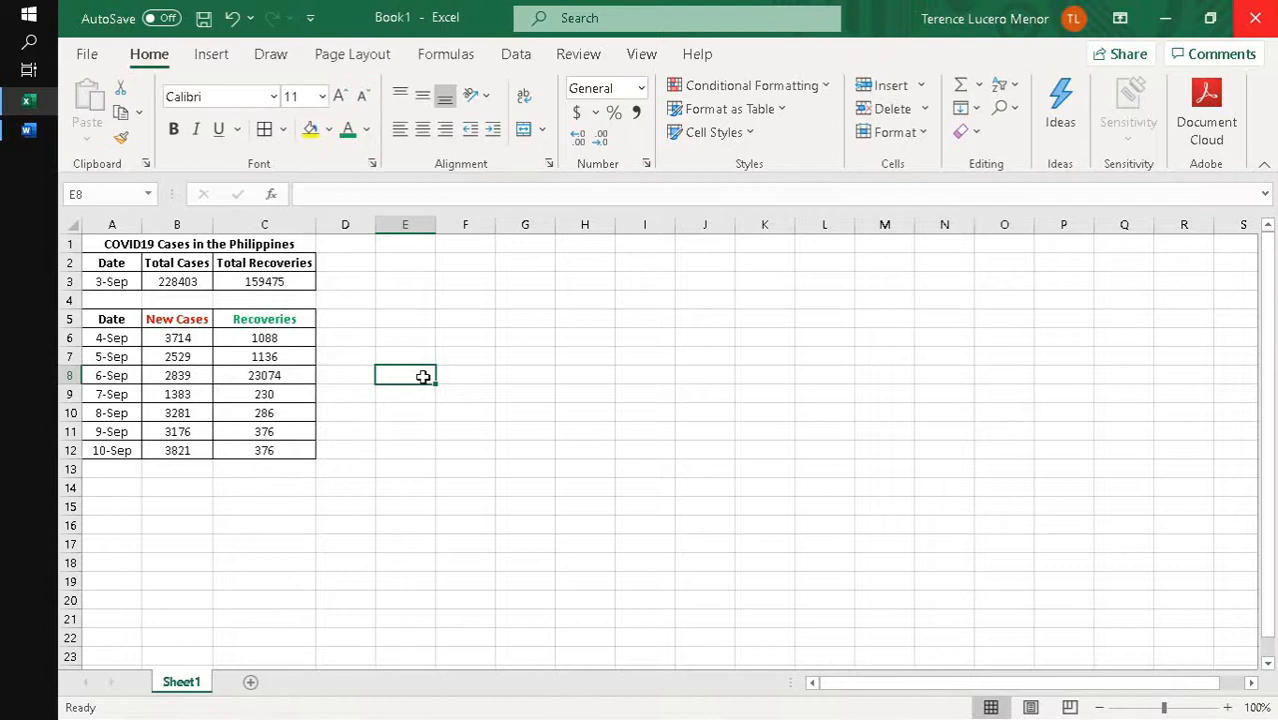
- Enter the label TOTAL: in cell A13 below the dates
{"action": "left_click", "coordinate": [93, 469]}
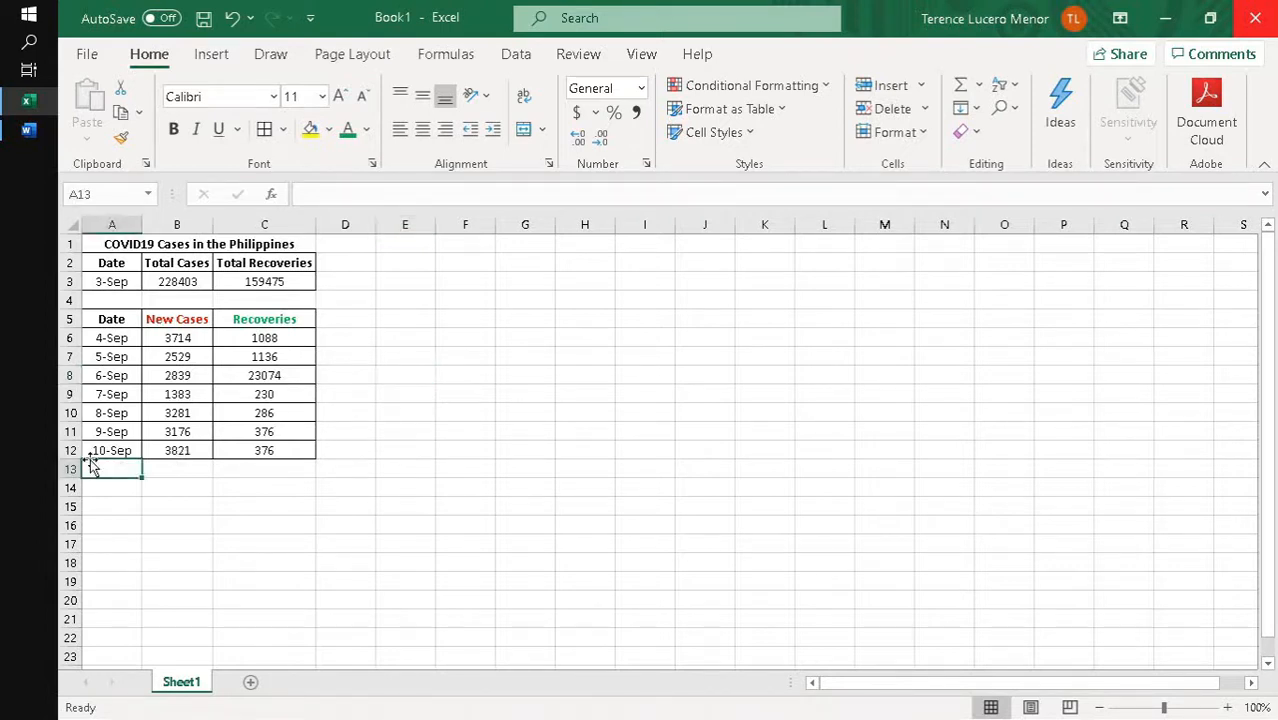
{"action": "type", "text": "TOTAL:"}
{"action": "key", "text": "Tab"}
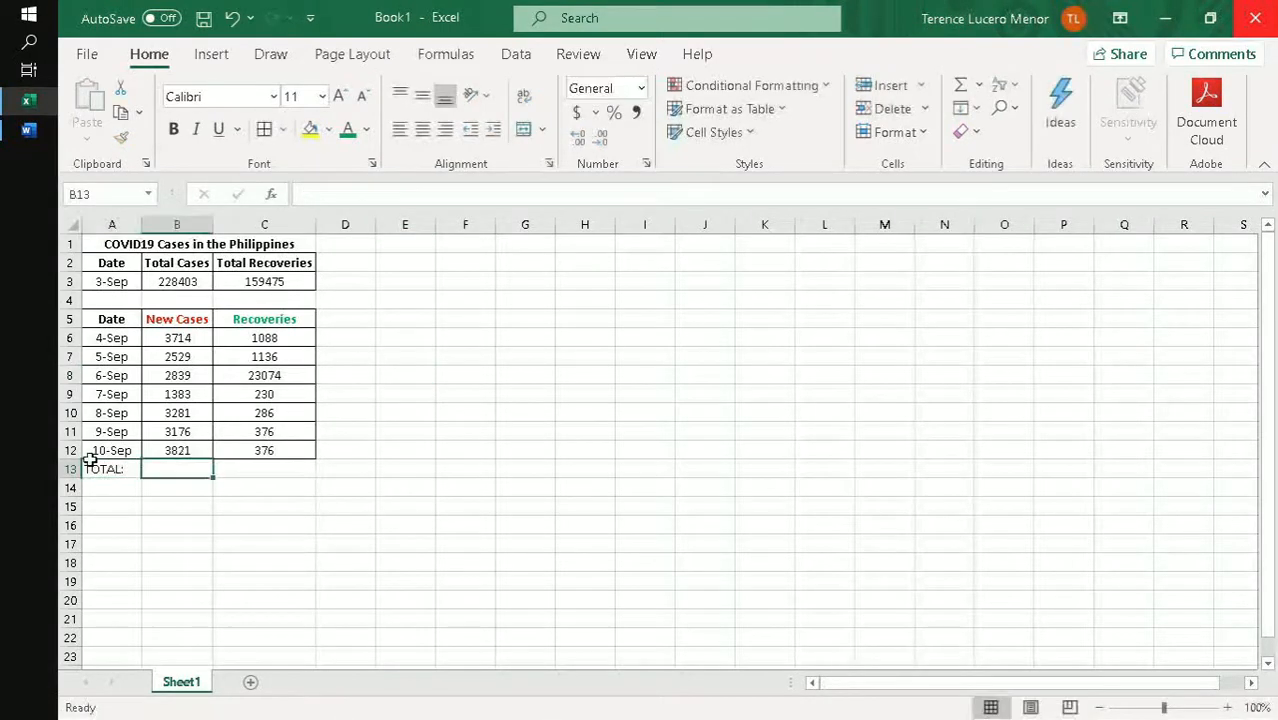
- Total the new cases in B13 with the formula =B6+B7+B8+B9+B10+B11+B12
{"action": "type", "text": "="}
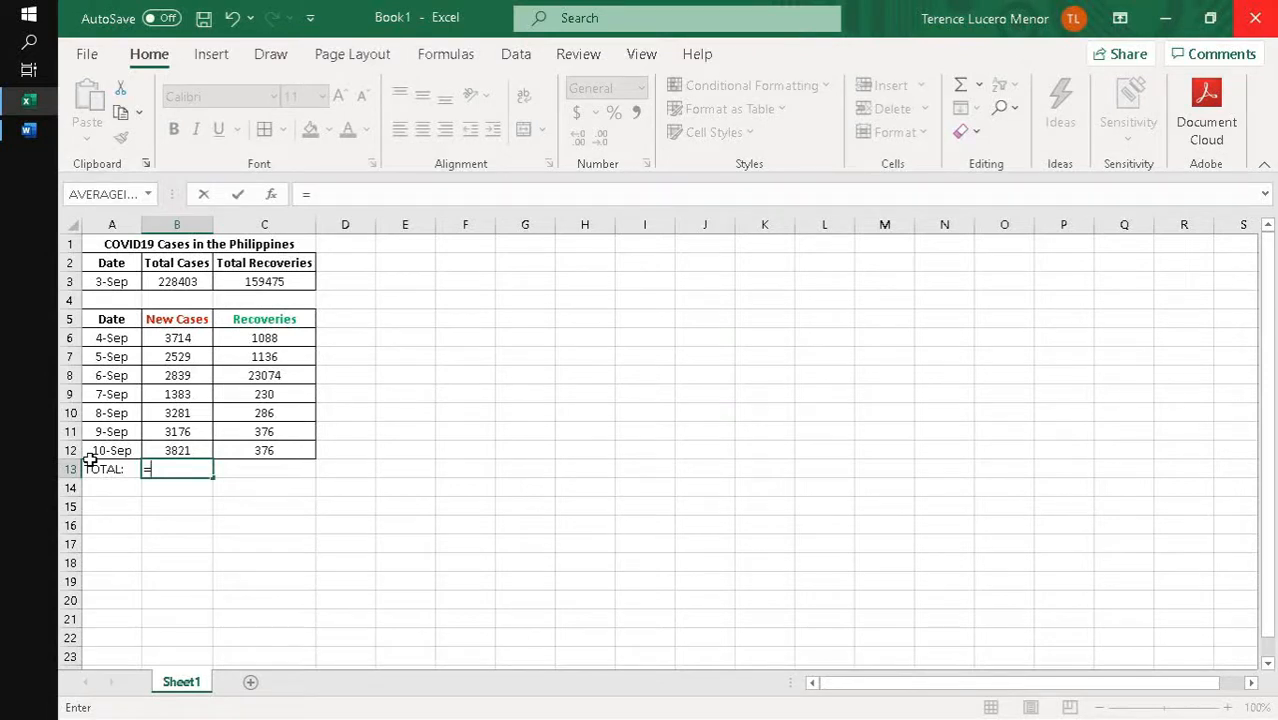
{"action": "type", "text": "B6"}
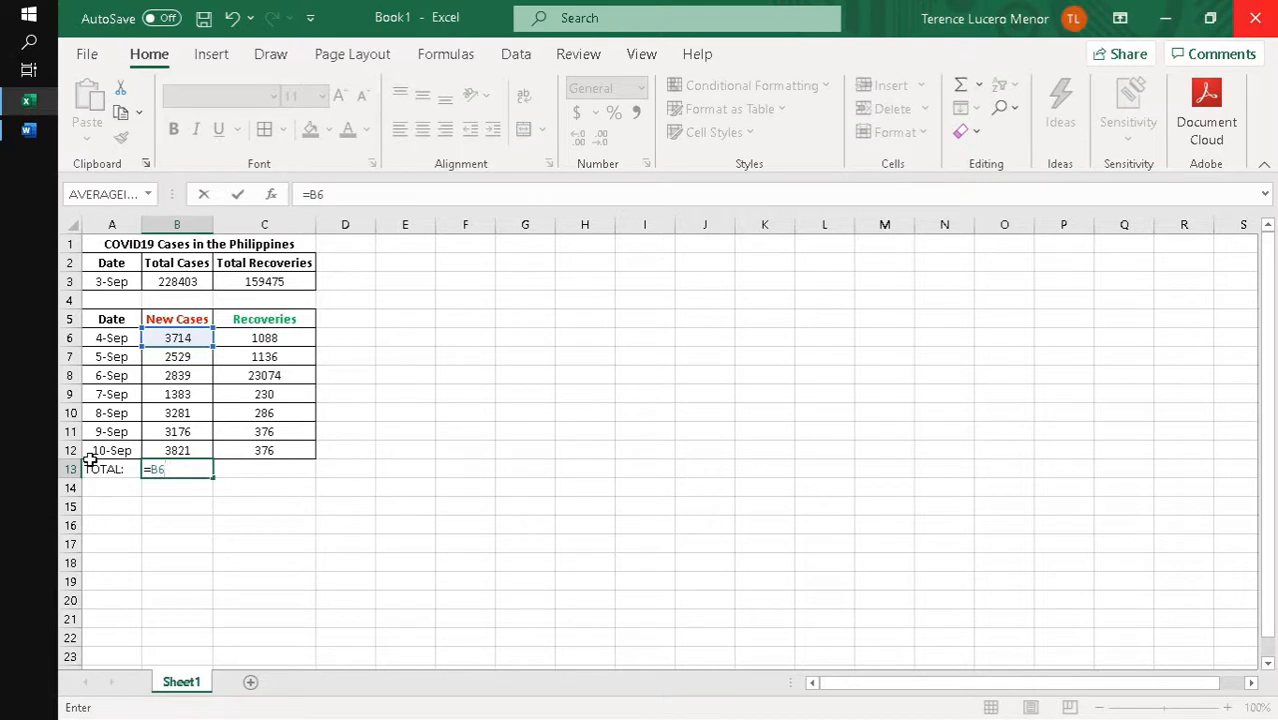
{"action": "type", "text": "+B7+"}
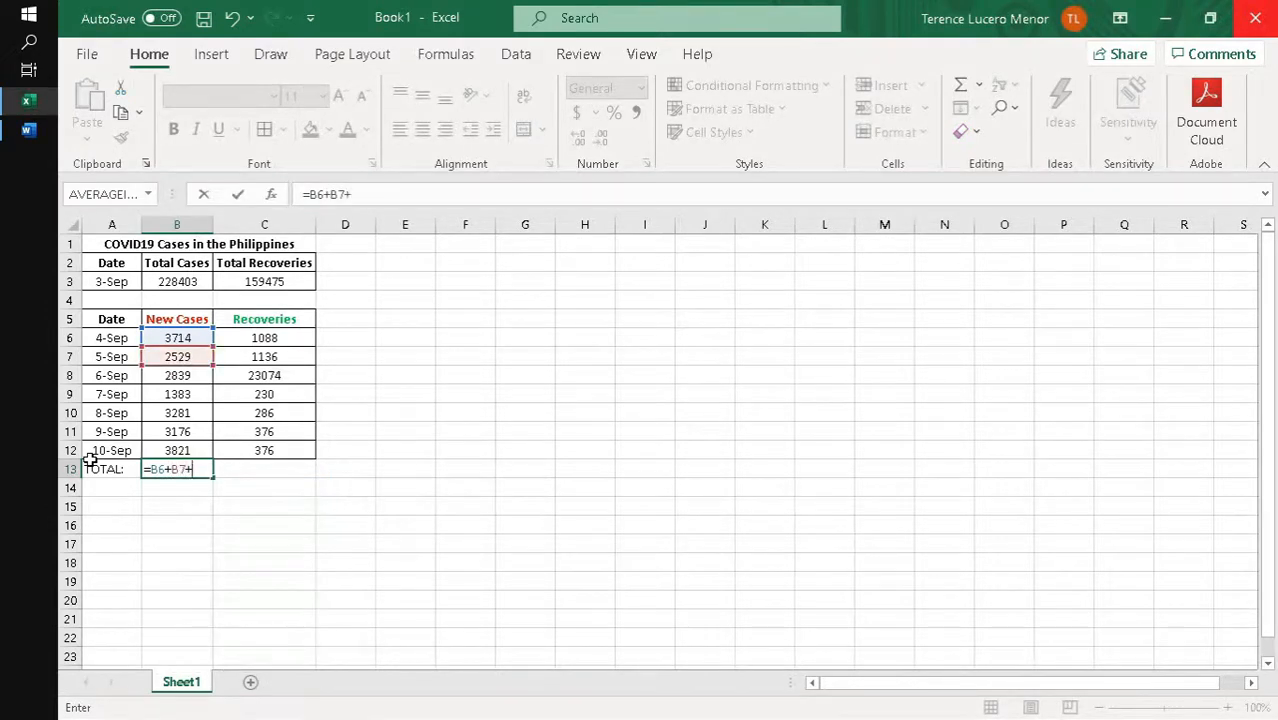
{"action": "left_click", "coordinate": [187, 377]}
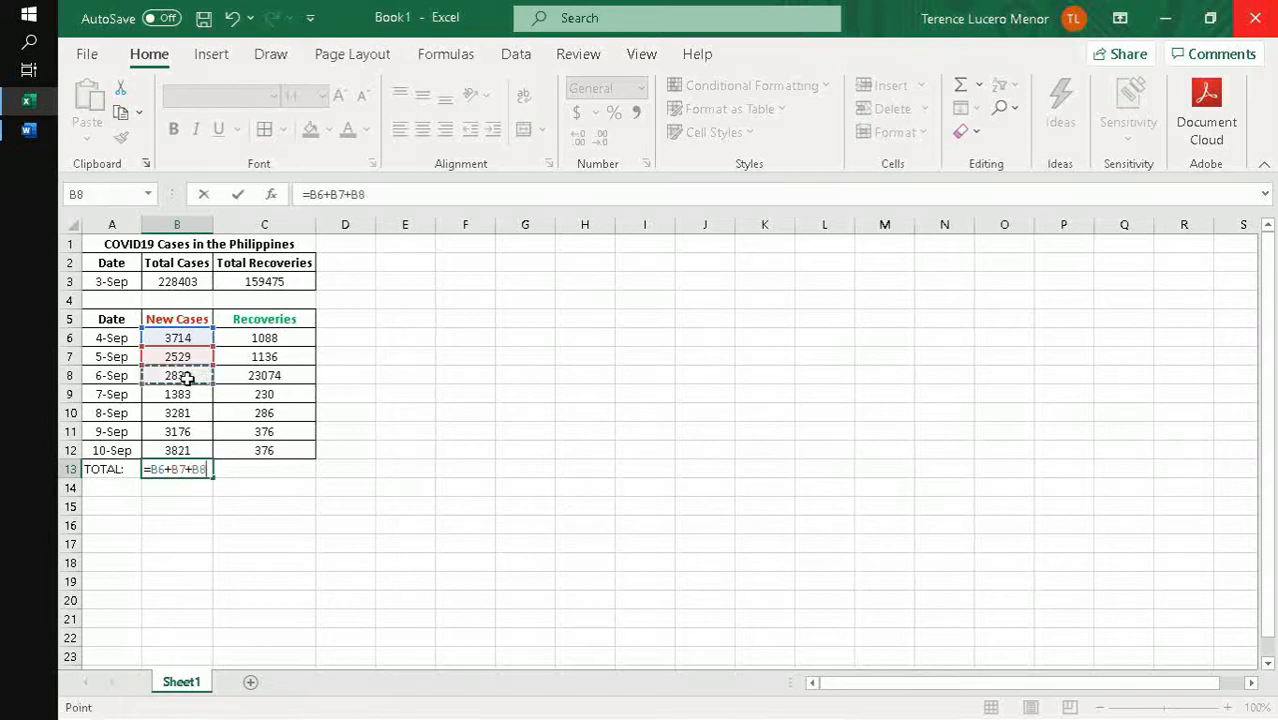
{"action": "type", "text": "+"}
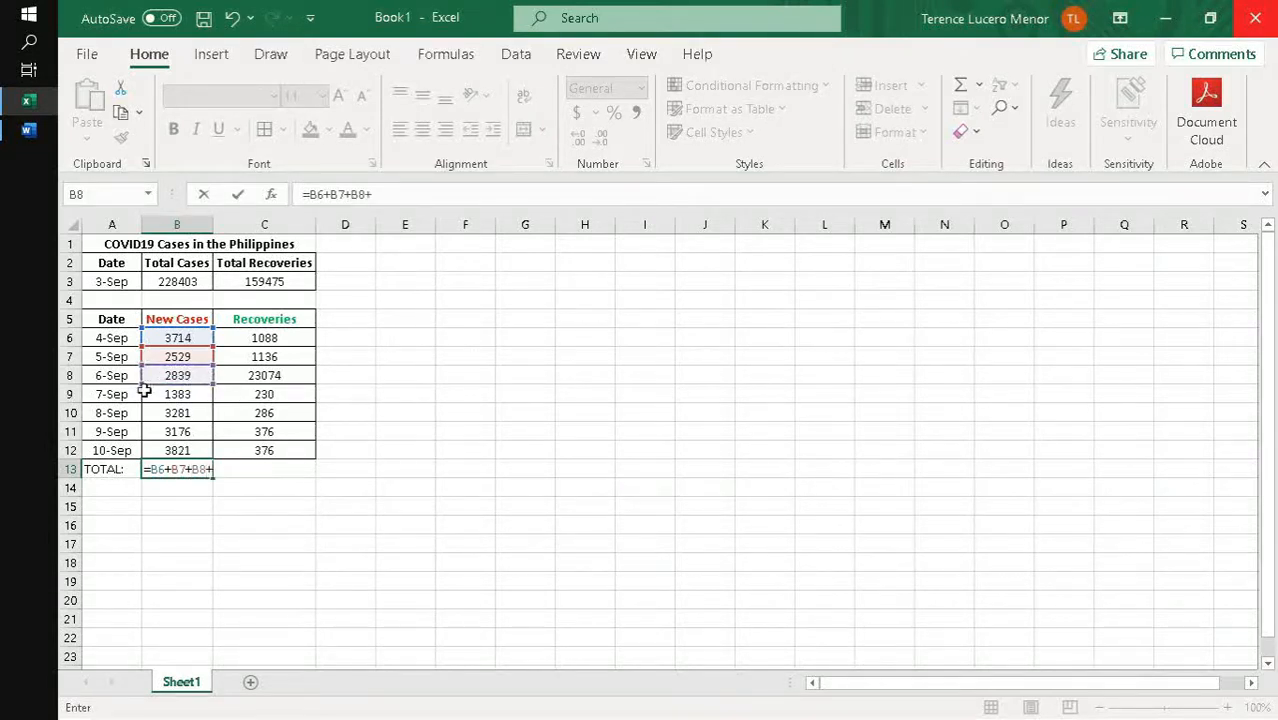
{"action": "left_click", "coordinate": [161, 394]}
{"action": "type", "text": "+"}
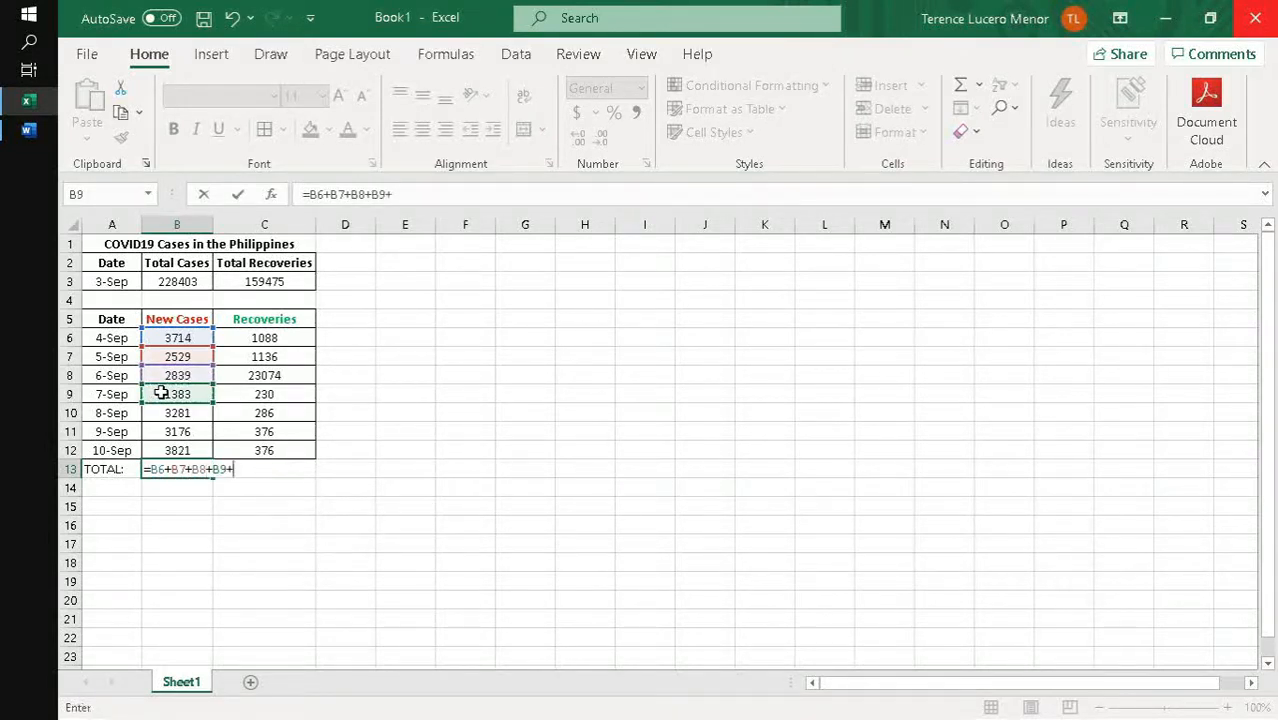
{"action": "key", "text": "Up"}
{"action": "key", "text": "Up"}
{"action": "key", "text": "Up"}
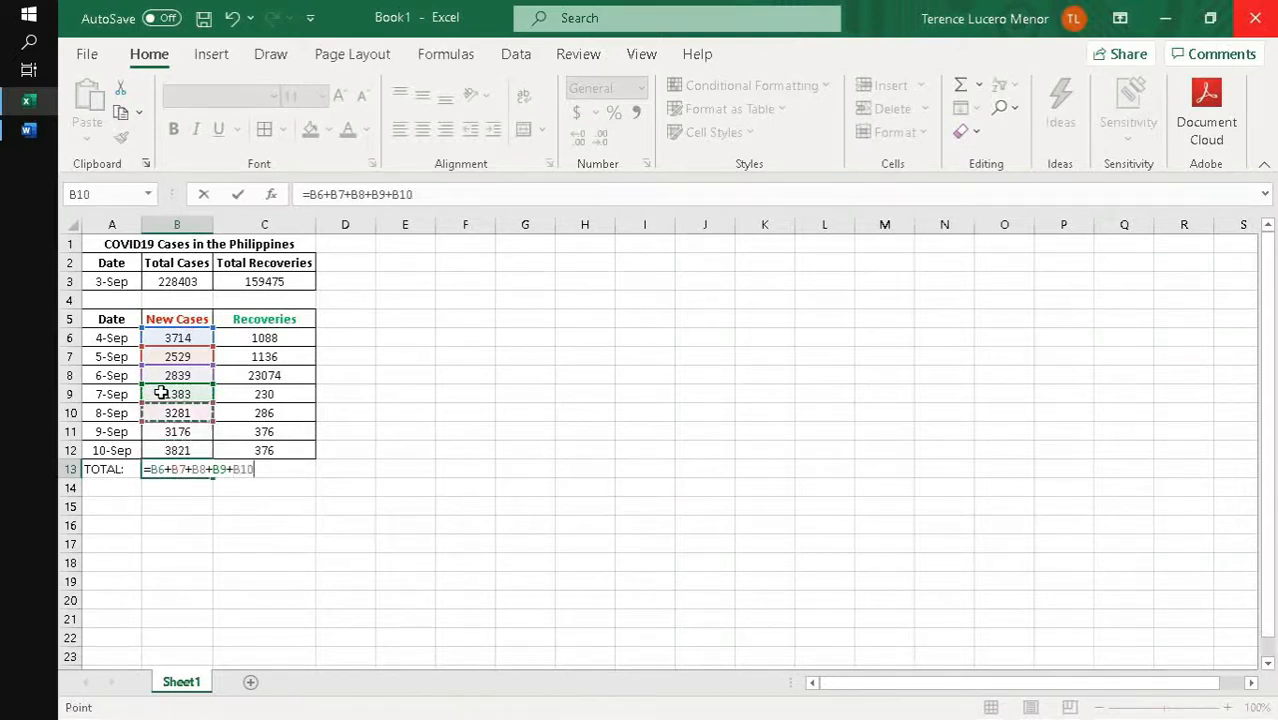
{"action": "type", "text": "+"}
{"action": "key", "text": "Up"}
{"action": "key", "text": "Up"}
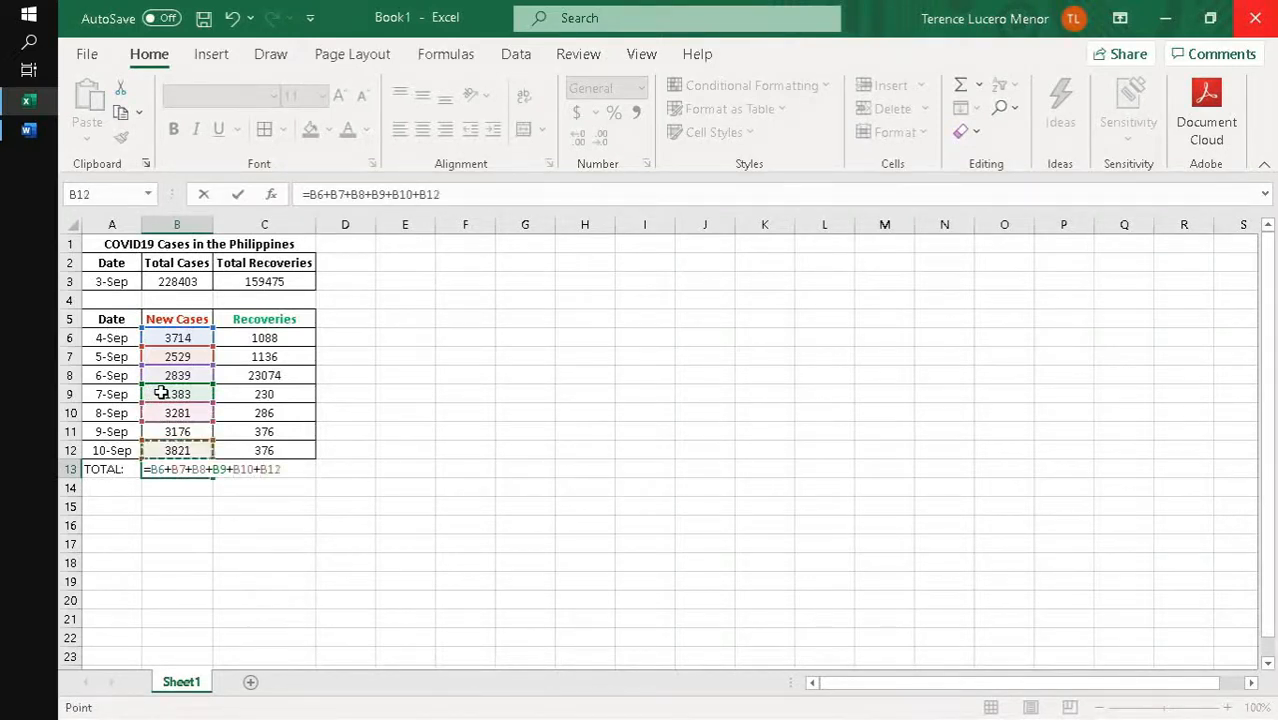
{"action": "type", "text": "+"}
{"action": "key", "text": "Up"}
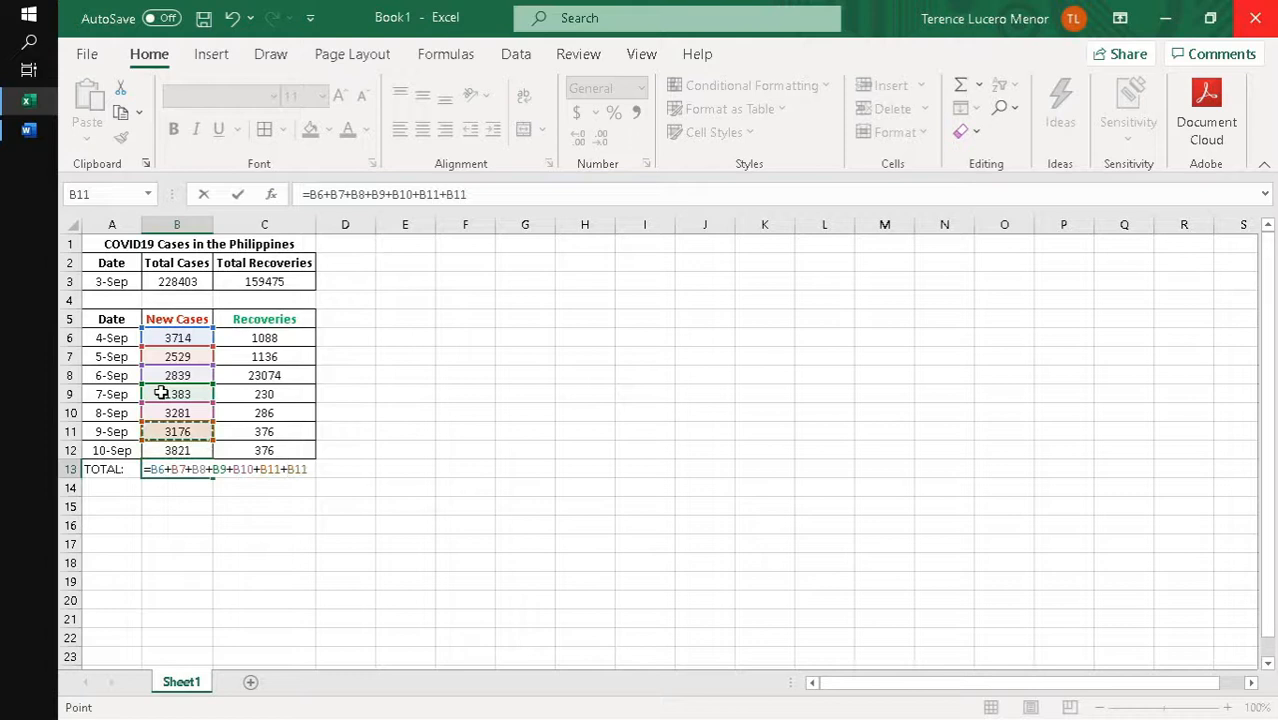
{"action": "key", "text": "Return"}
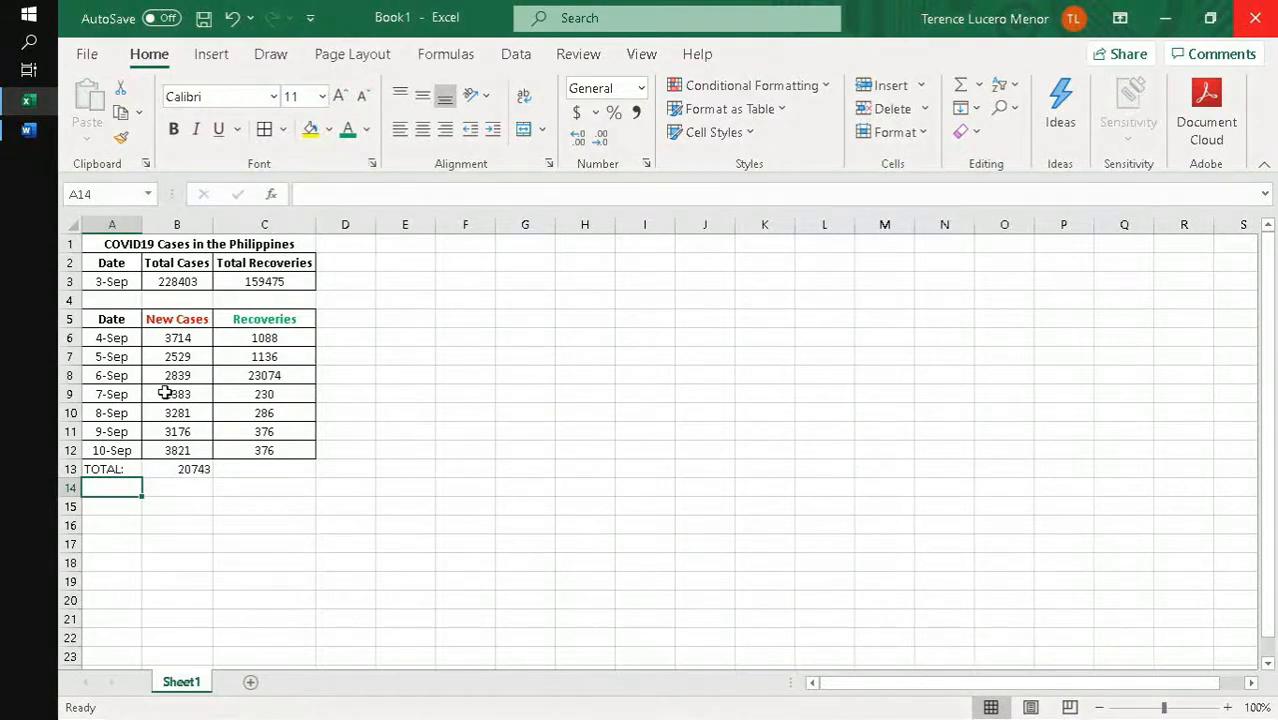
- Try replacing the New Cases total in B13 with the formula =SUM(B6:B12)
{"action": "left_click", "coordinate": [159, 469]}
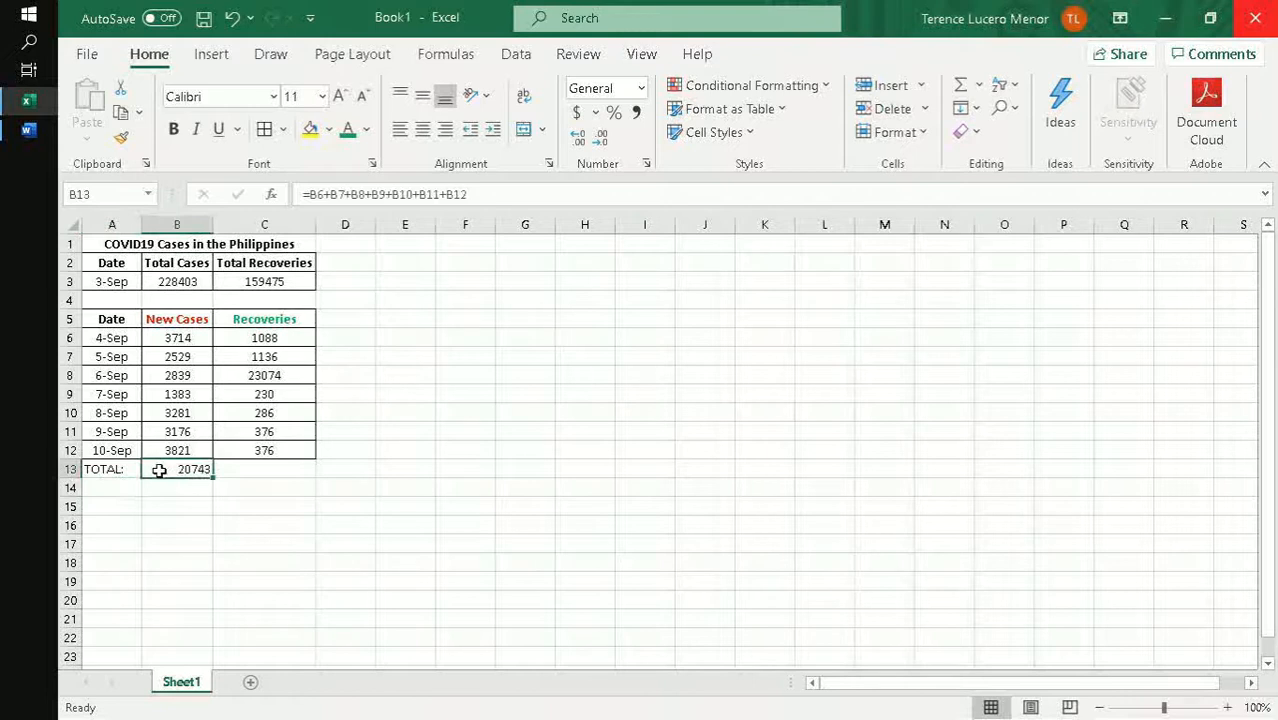
{"action": "type", "text": "=SUM"}
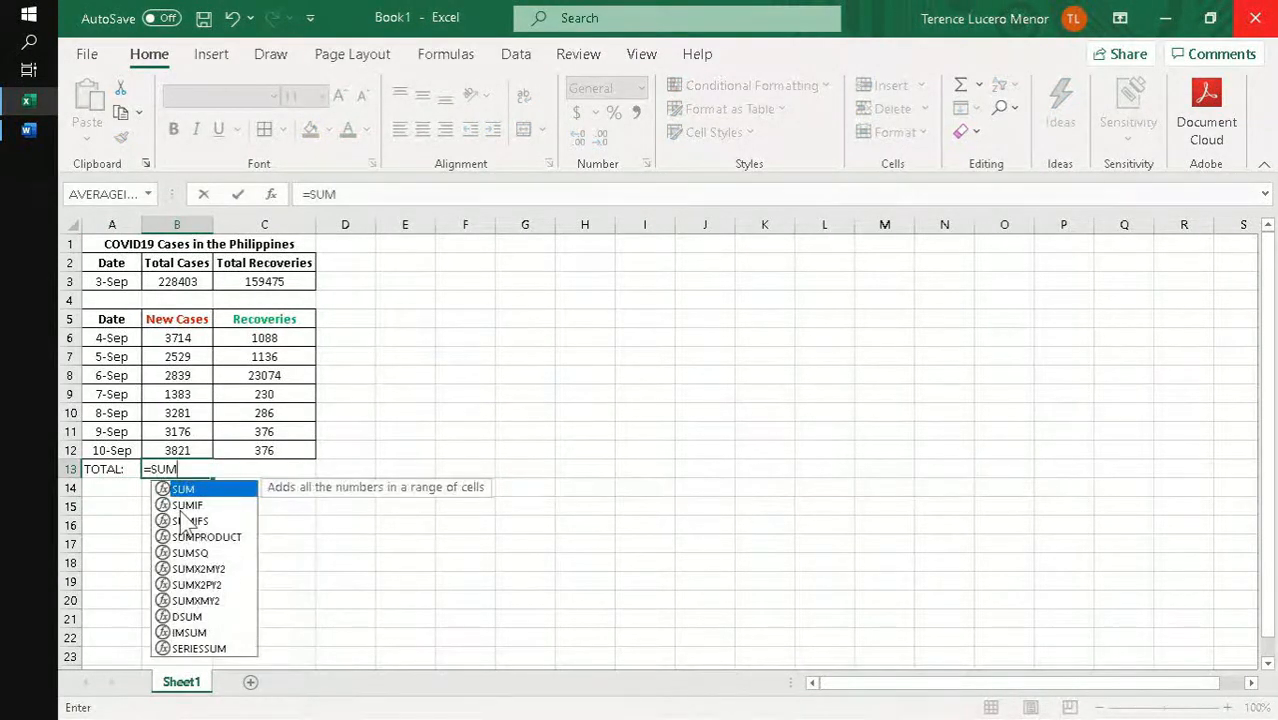
{"action": "type", "text": "("}
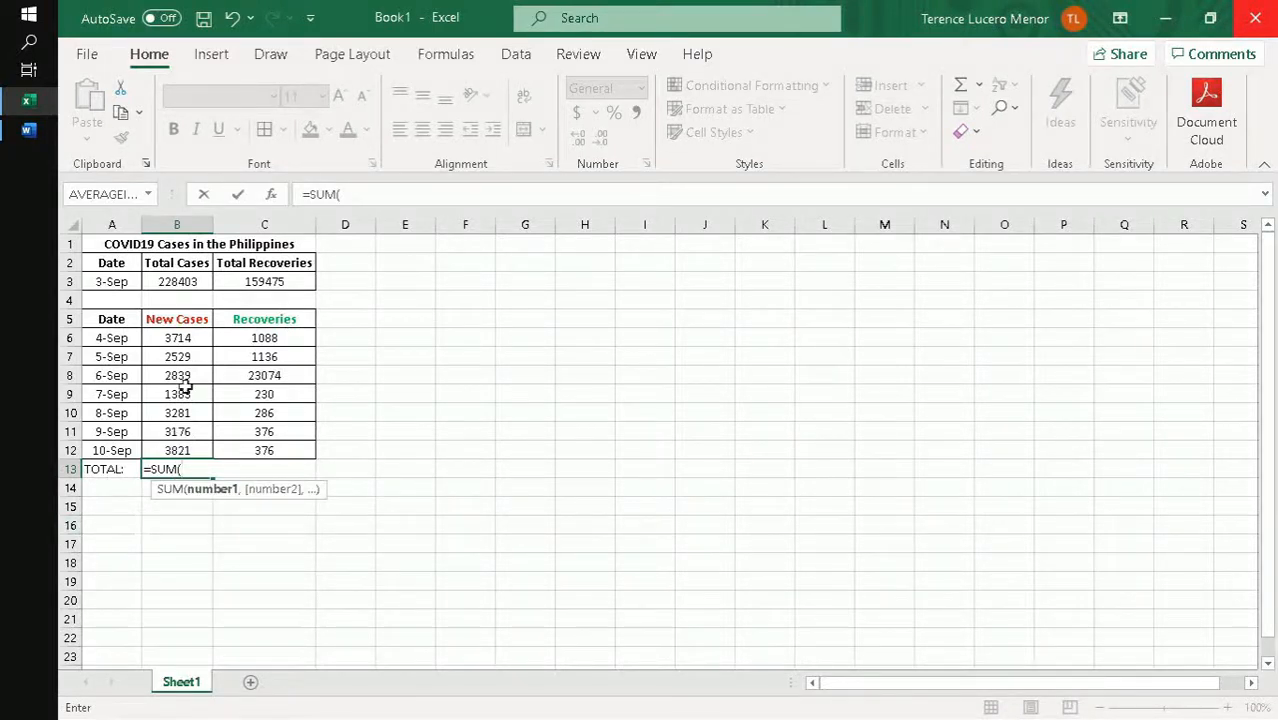
{"action": "left_click_drag", "start_coordinate": [192, 342], "coordinate": [196, 463]}
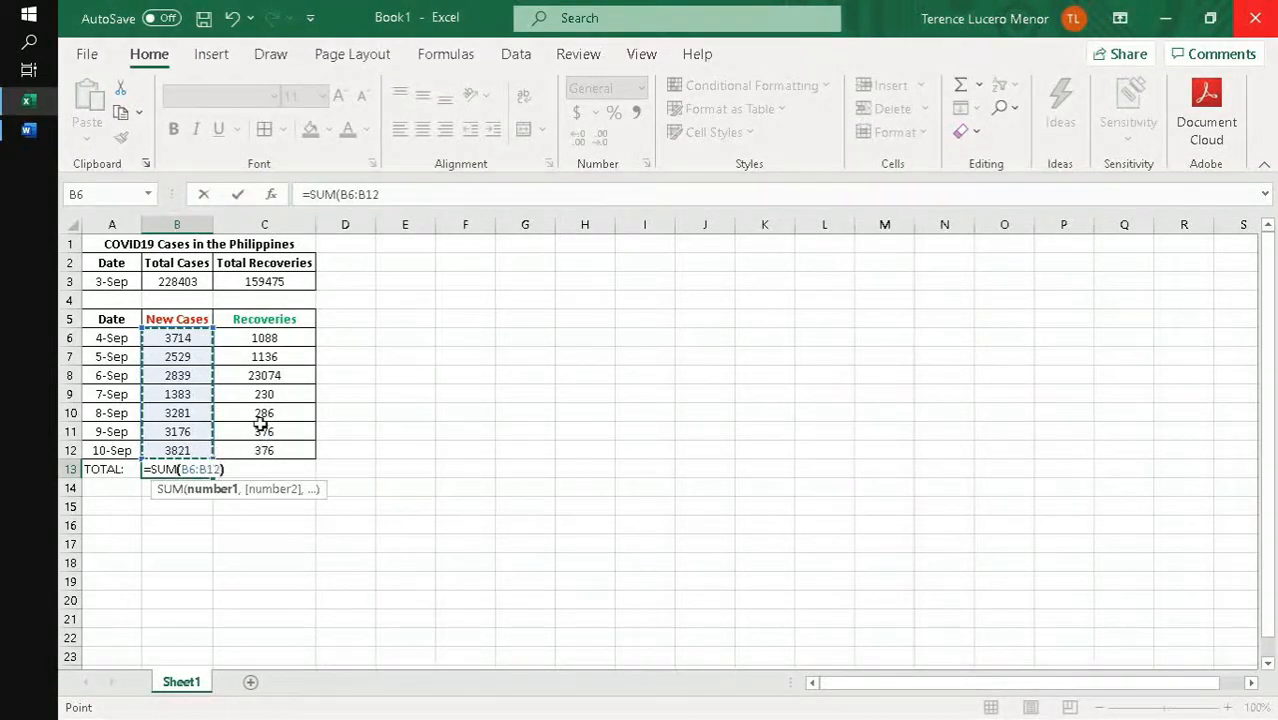
{"action": "key", "text": "Return"}
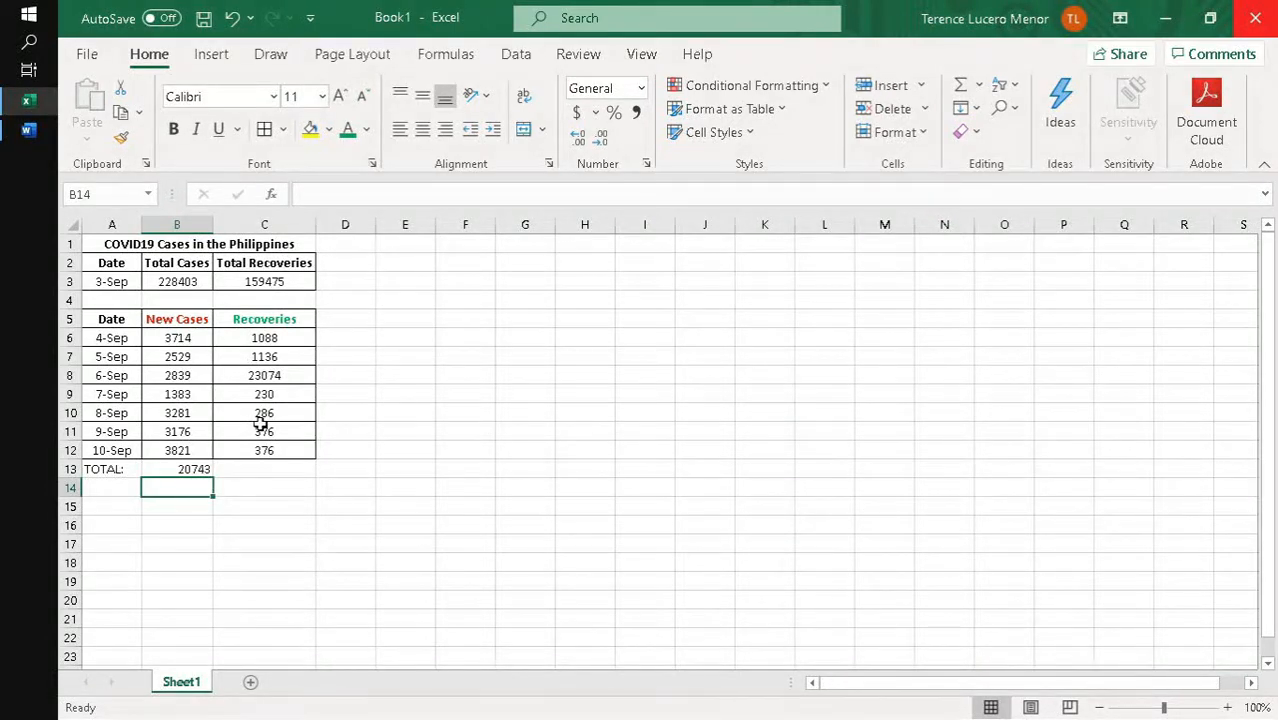
{"action": "key", "text": "Up"}
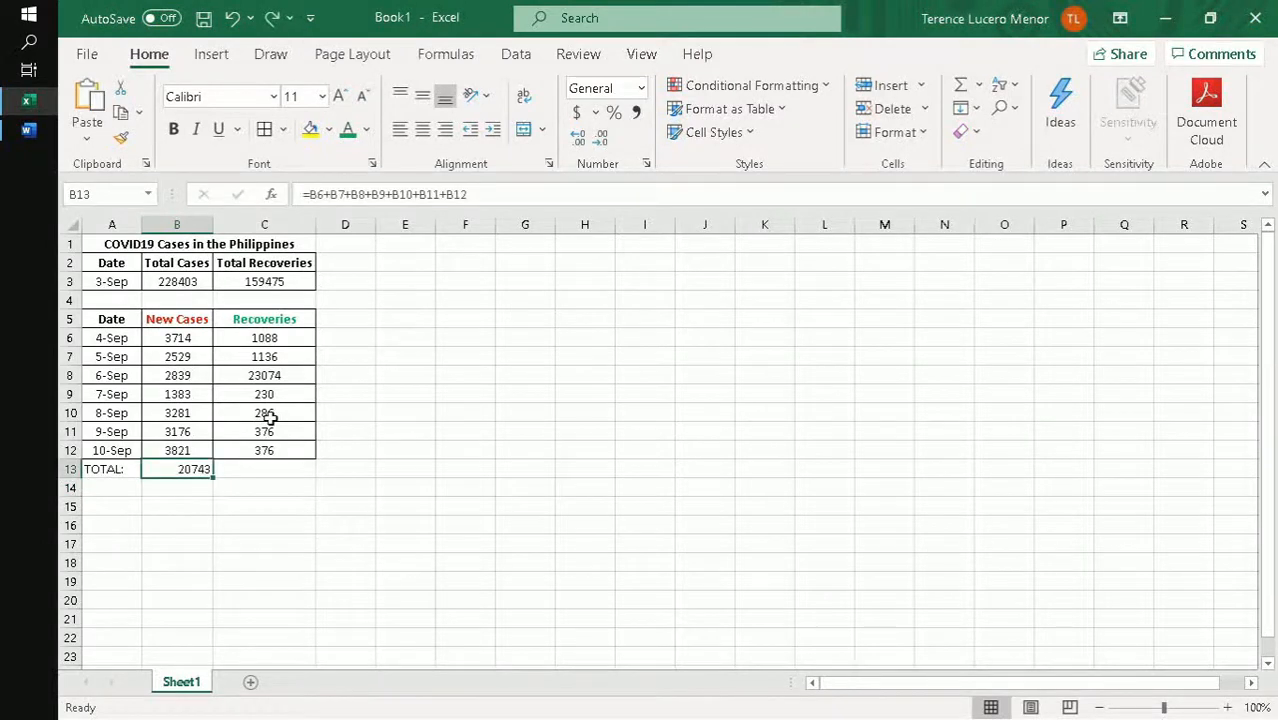
- Enter the label Average: in cell A14 below the total label
{"action": "key", "text": "Down"}
{"action": "key", "text": "Left"}
{"action": "type", "text": "A"}
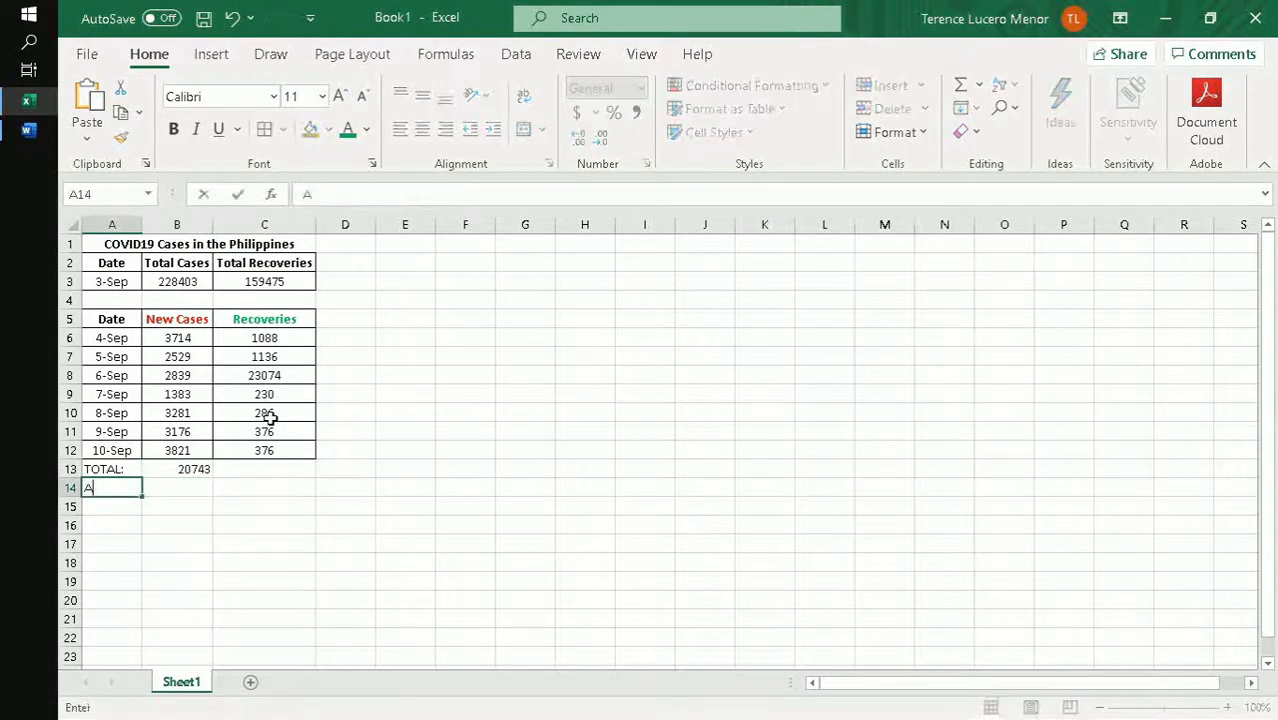
{"action": "type", "text": "verage:"}
{"action": "key", "text": "Right"}
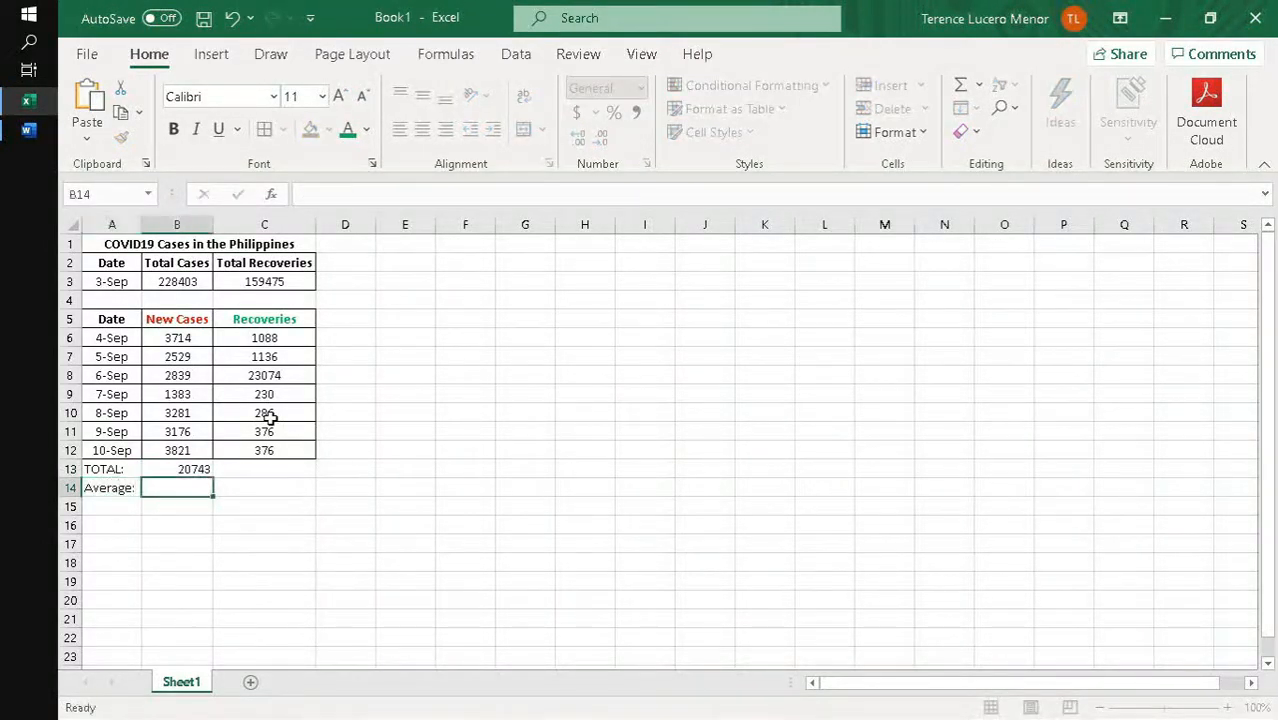
- Calculate the average of the new cases in B14 with the formula =AVERAGE(B6:B12)
{"action": "type", "text": "=average("}
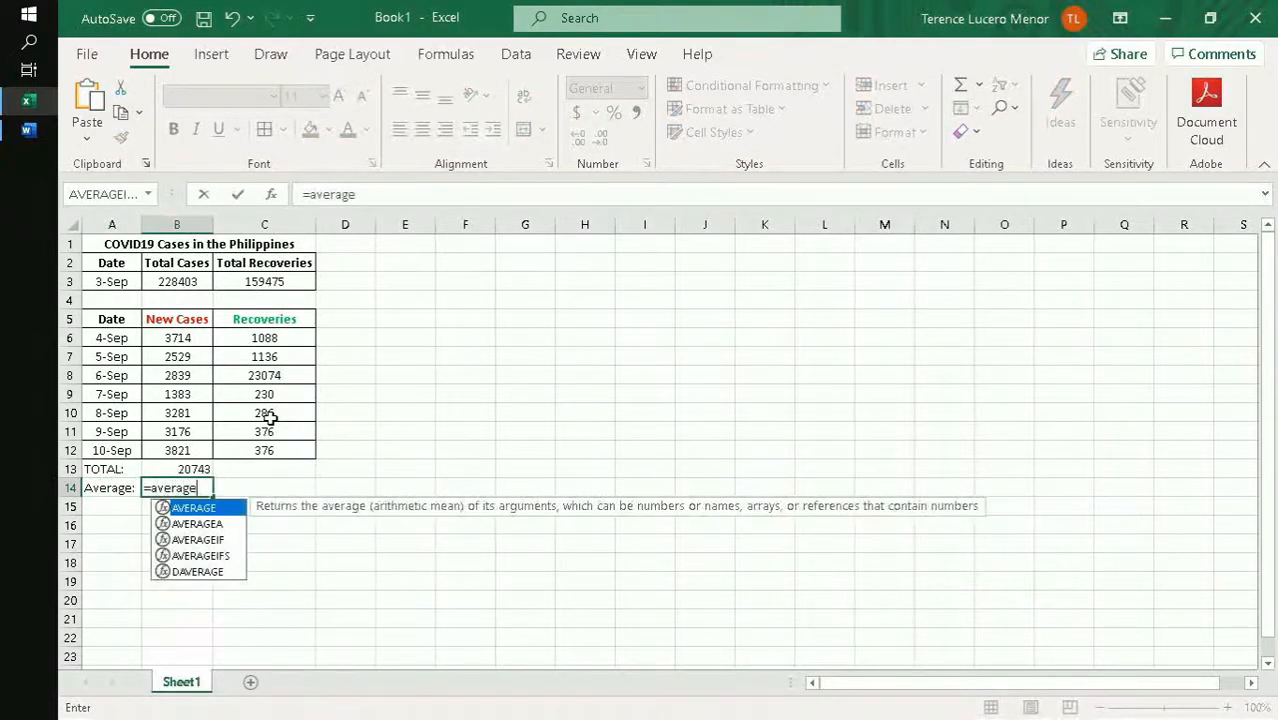
{"action": "key", "text": "Up"}
{"action": "key", "text": "Up"}
{"action": "key", "text": "shift+Up"}
{"action": "key", "text": "shift+Up"}
{"action": "key", "text": "shift+Up"}
{"action": "key", "text": "shift+Up"}
{"action": "key", "text": "shift+Up"}
{"action": "key", "text": "shift+Up"}
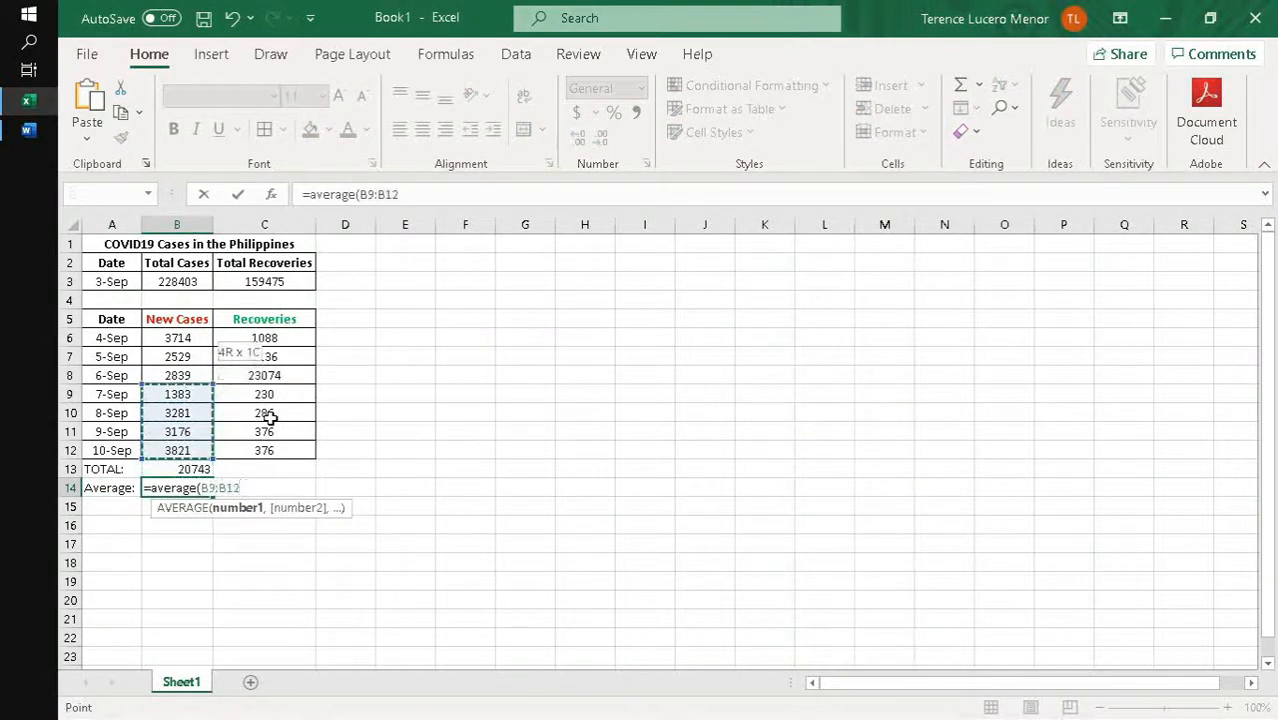
{"action": "key", "text": "Return"}
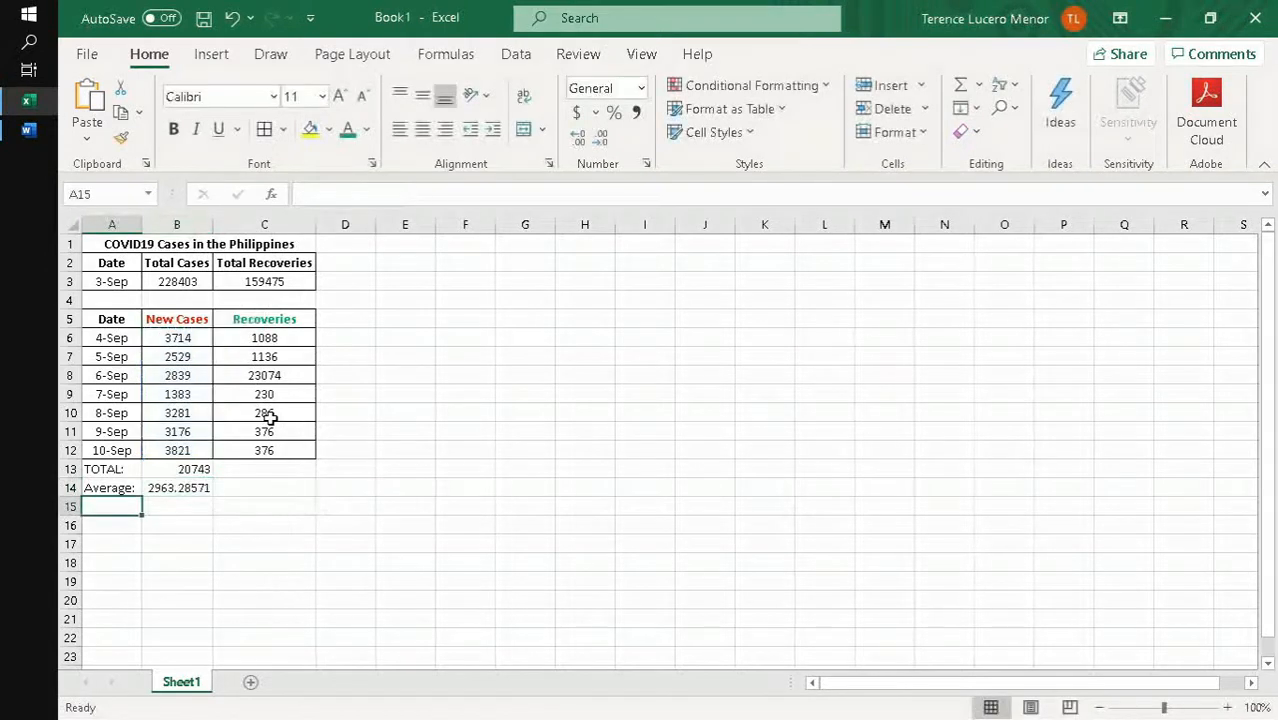
- Enter the label Maximum: in cell A15 below the average label
{"action": "type", "text": "Max"}
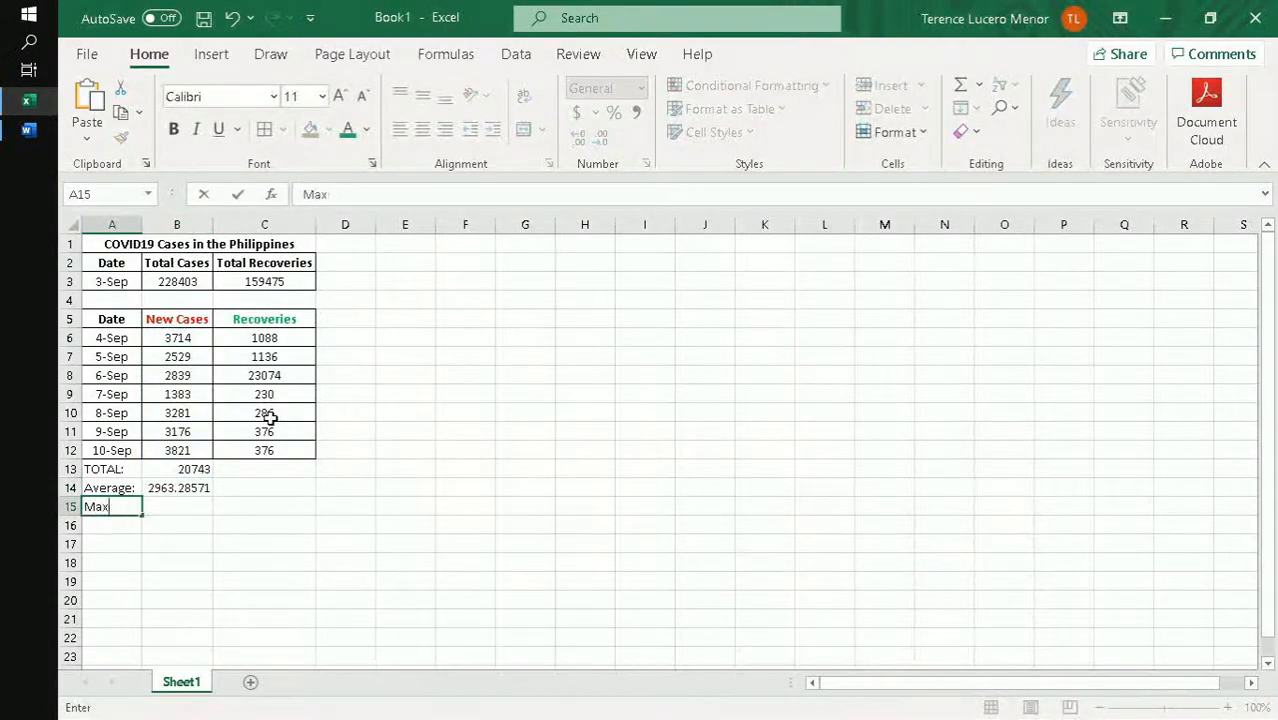
{"action": "type", "text": "imum:"}
{"action": "key", "text": "Tab"}
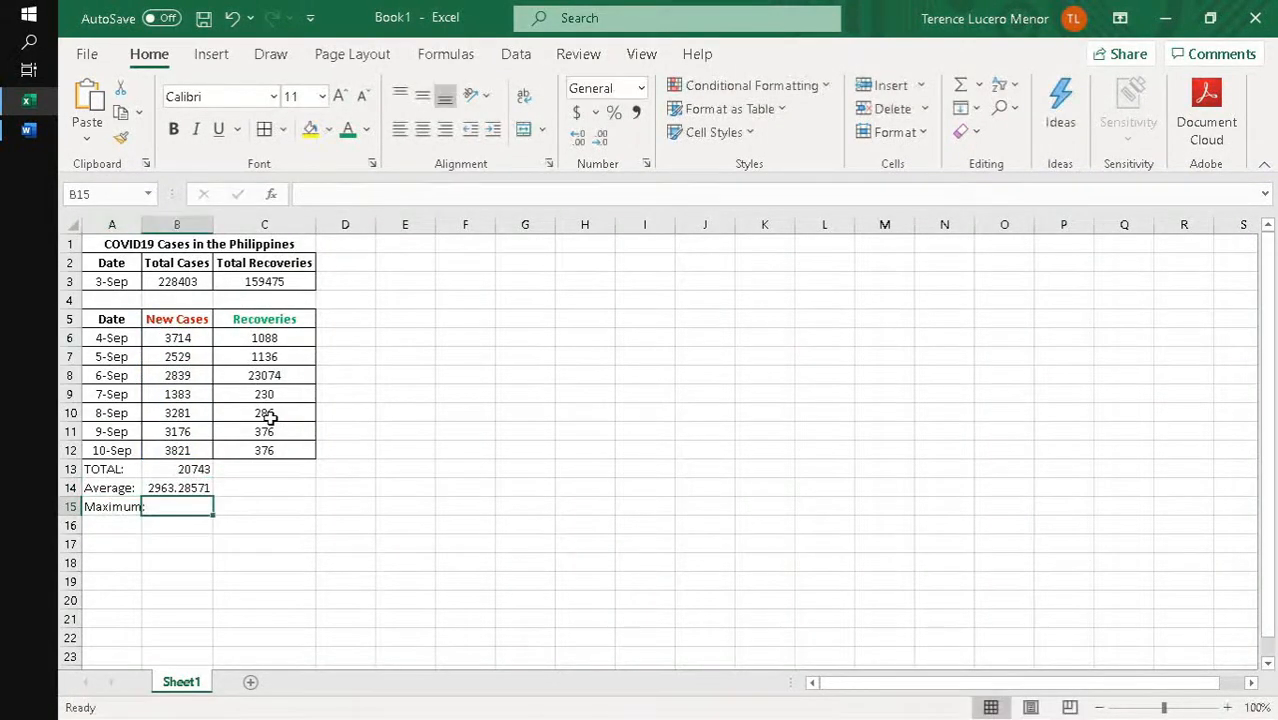
- Find the highest new cases value in B15 with the formula =MAX(B6:B12)
{"action": "type", "text": "=Max"}
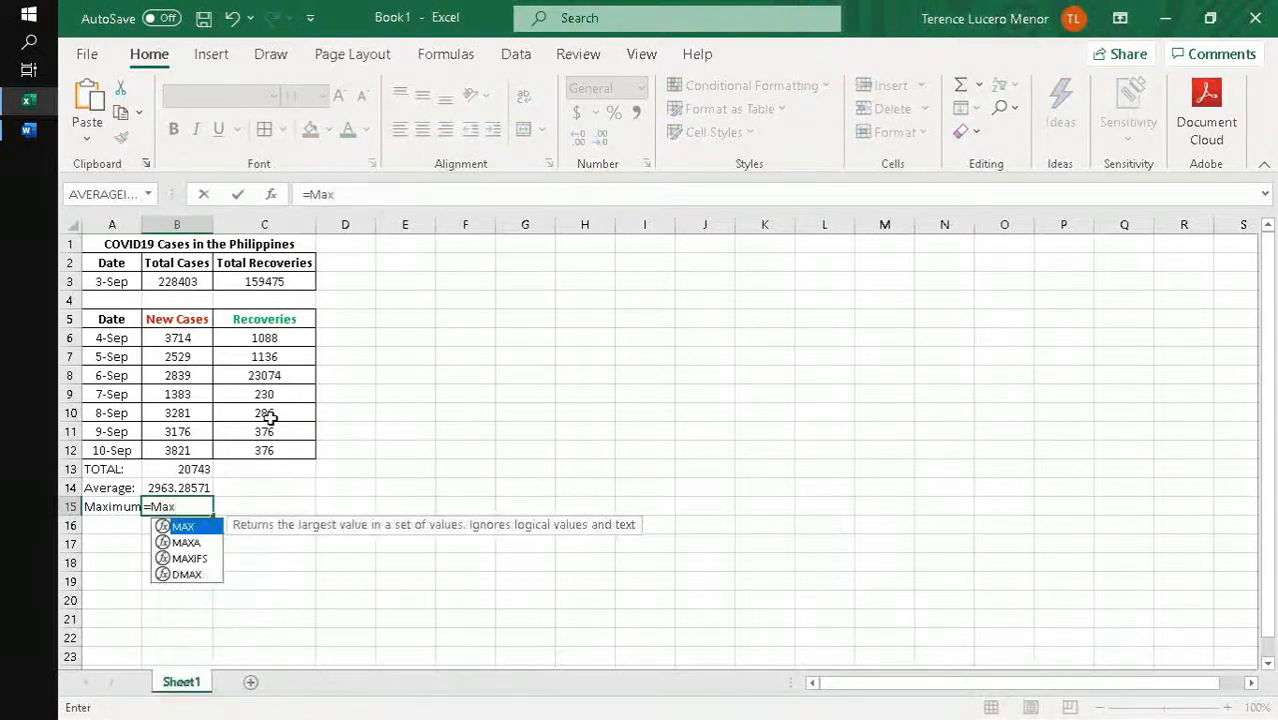
{"action": "type", "text": "("}
{"action": "key", "text": "Up"}
{"action": "key", "text": "Up"}
{"action": "key", "text": "Up"}
{"action": "key", "text": "shift+Up"}
{"action": "key", "text": "shift+Up"}
{"action": "key", "text": "shift+Up"}
{"action": "key", "text": "shift+Up"}
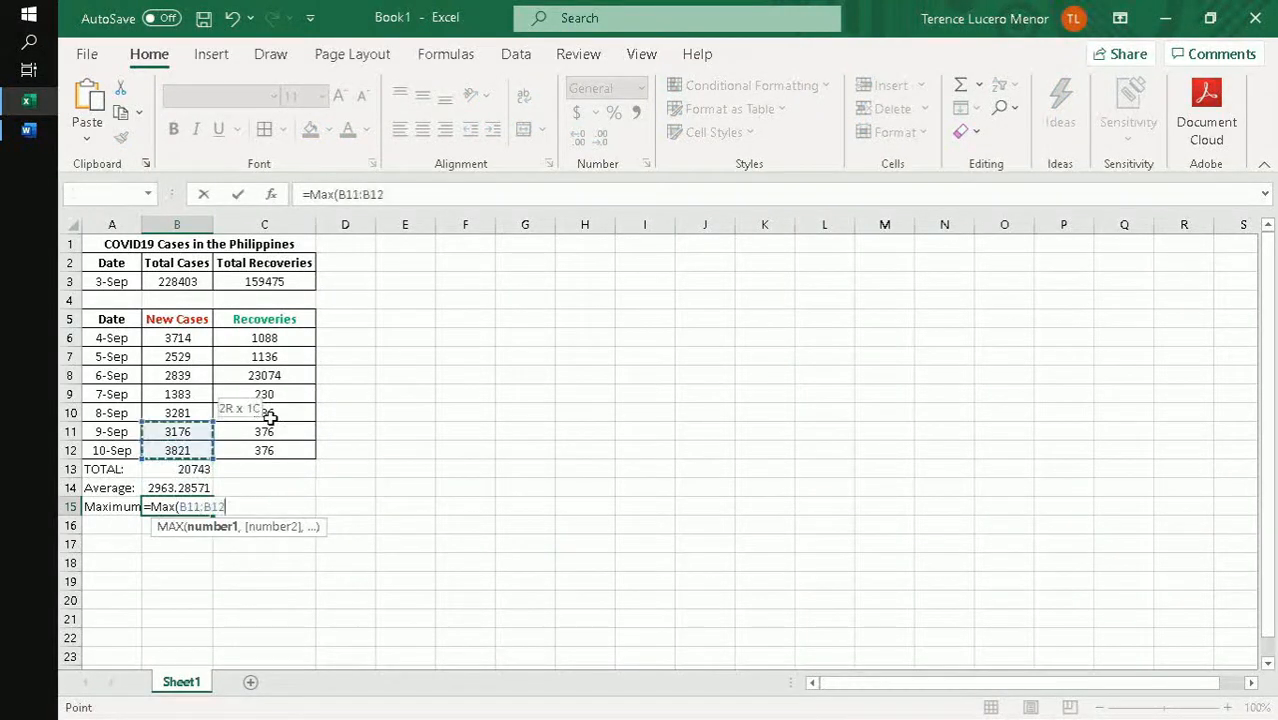
{"action": "key", "text": "shift+Up"}
{"action": "key", "text": "shift+Up"}
{"action": "type", "text": ")"}
{"action": "key", "text": "Return"}
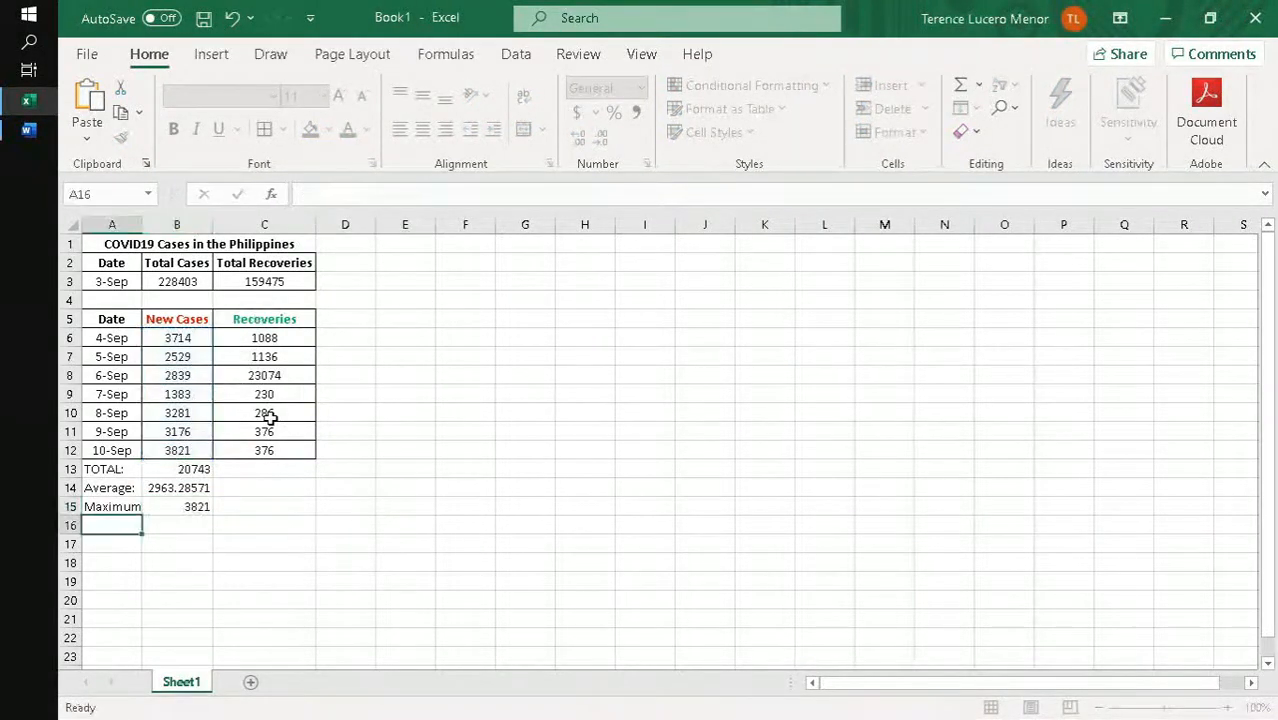
- Enter the label Minimum: in cell A16 below the maximum label
{"action": "type", "text": "Minimum:"}
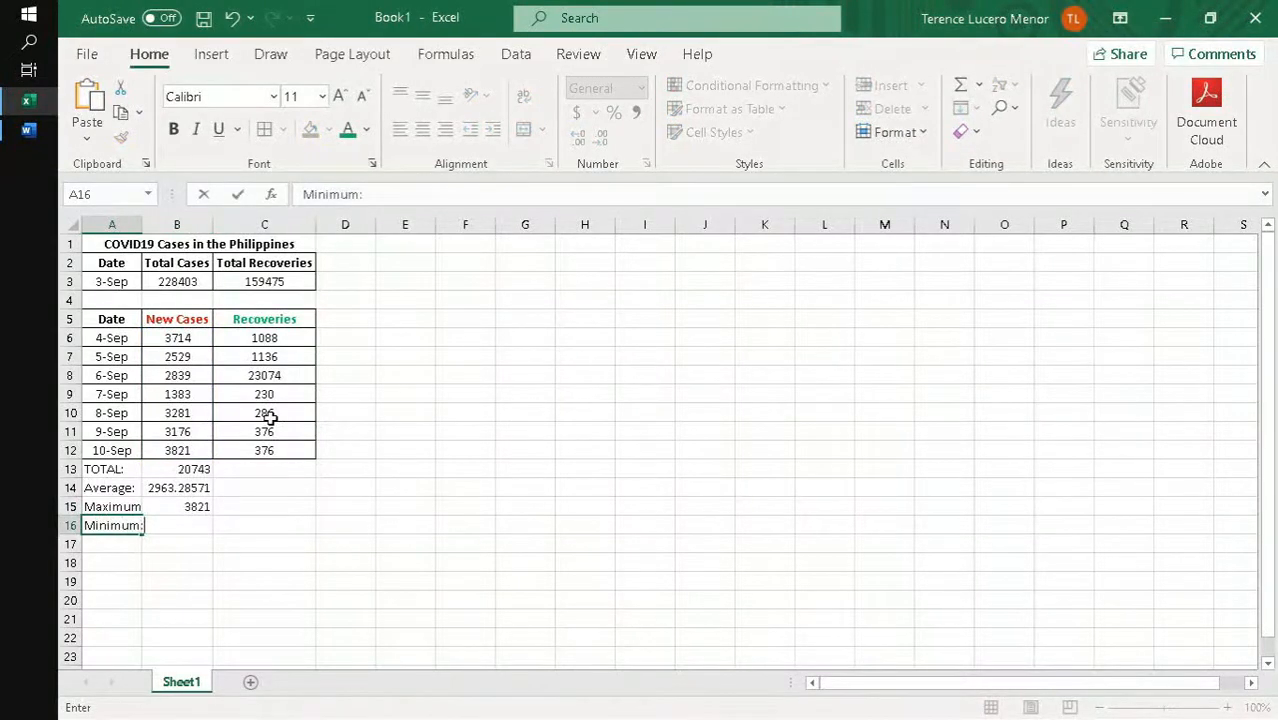
{"action": "key", "text": "Tab"}
- Find the lowest new cases value in B16 with the formula =MIN(B6:B12)
{"action": "type", "text": "="}
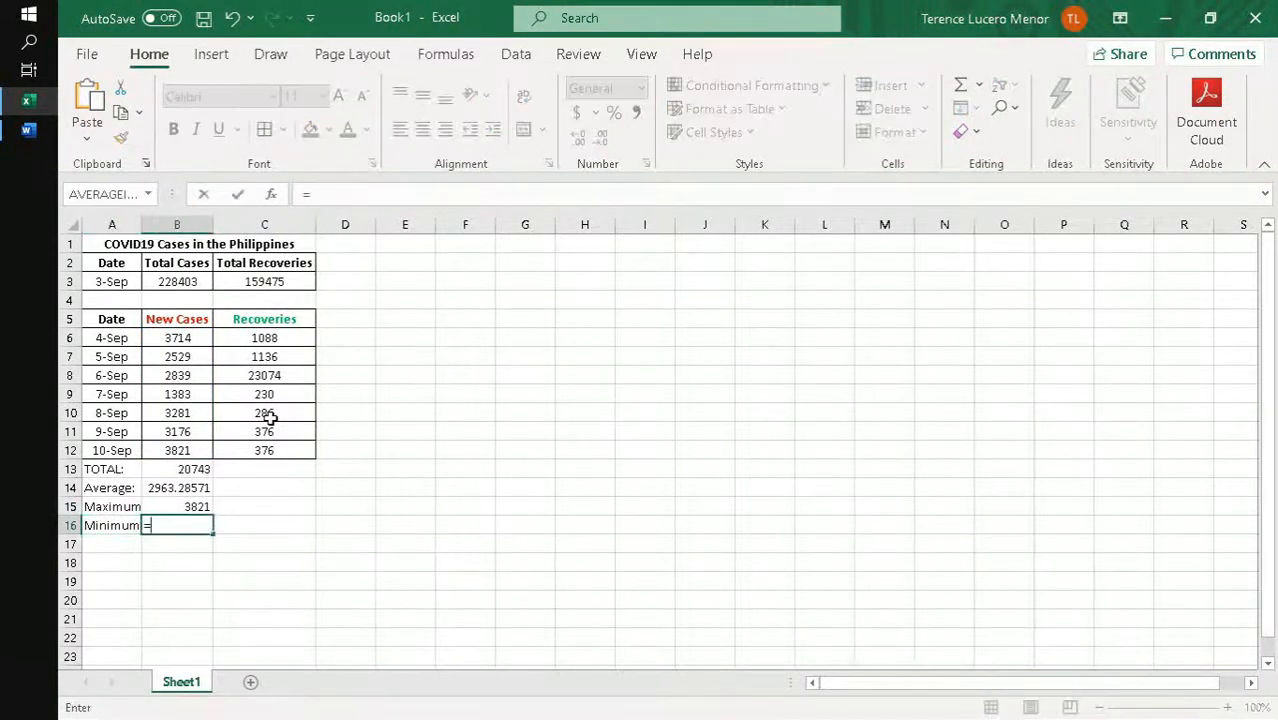
{"action": "type", "text": "Min("}
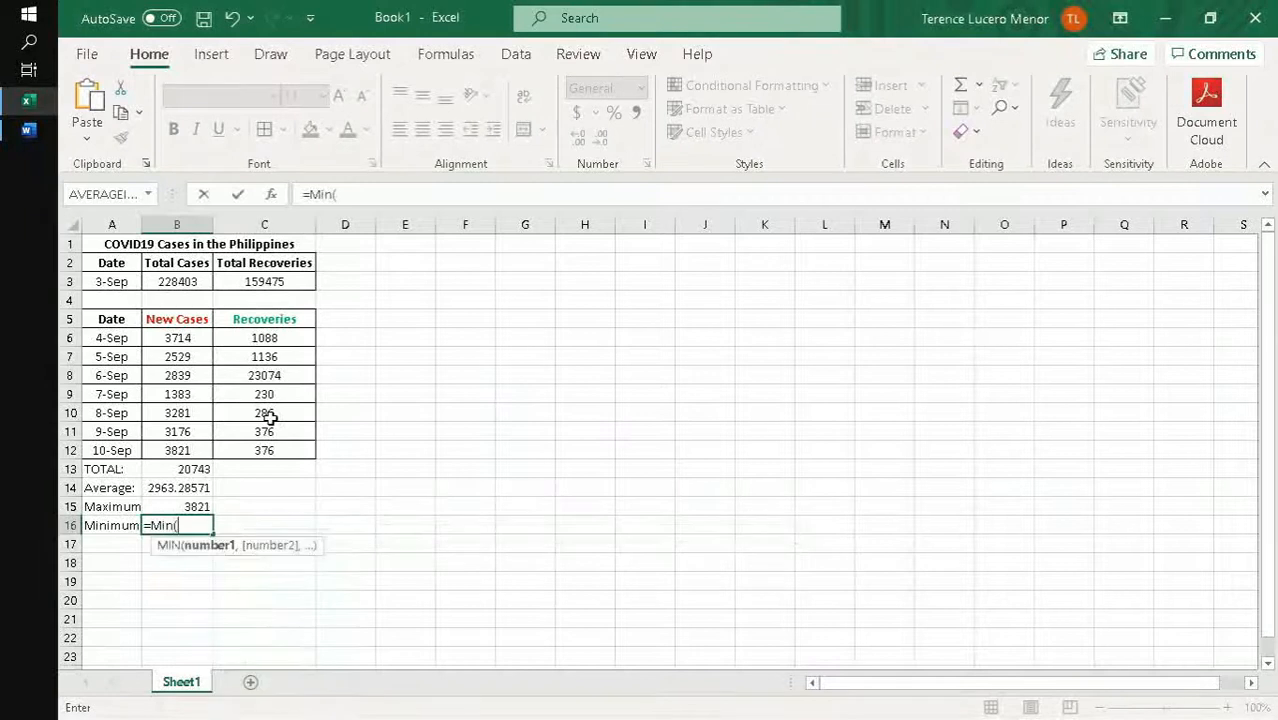
{"action": "key", "text": "Up"}
{"action": "key", "text": "Up"}
{"action": "key", "text": "Up"}
{"action": "key", "text": "Up"}
{"action": "key", "text": "shift+Up"}
{"action": "key", "text": "shift+Up"}
{"action": "key", "text": "shift+Up"}
{"action": "key", "text": "shift+Up"}
{"action": "key", "text": "shift+Up"}
{"action": "key", "text": "shift+Up"}
{"action": "key", "text": "shift+Up"}
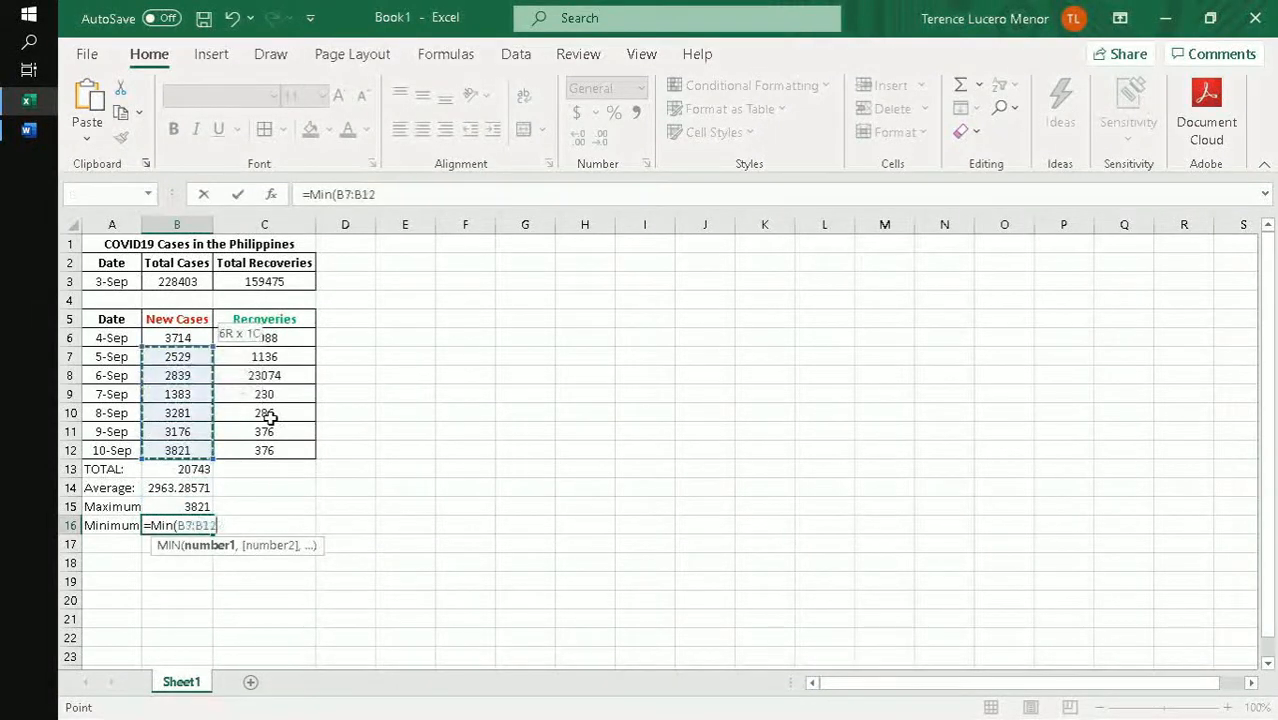
{"action": "key", "text": "Return"}
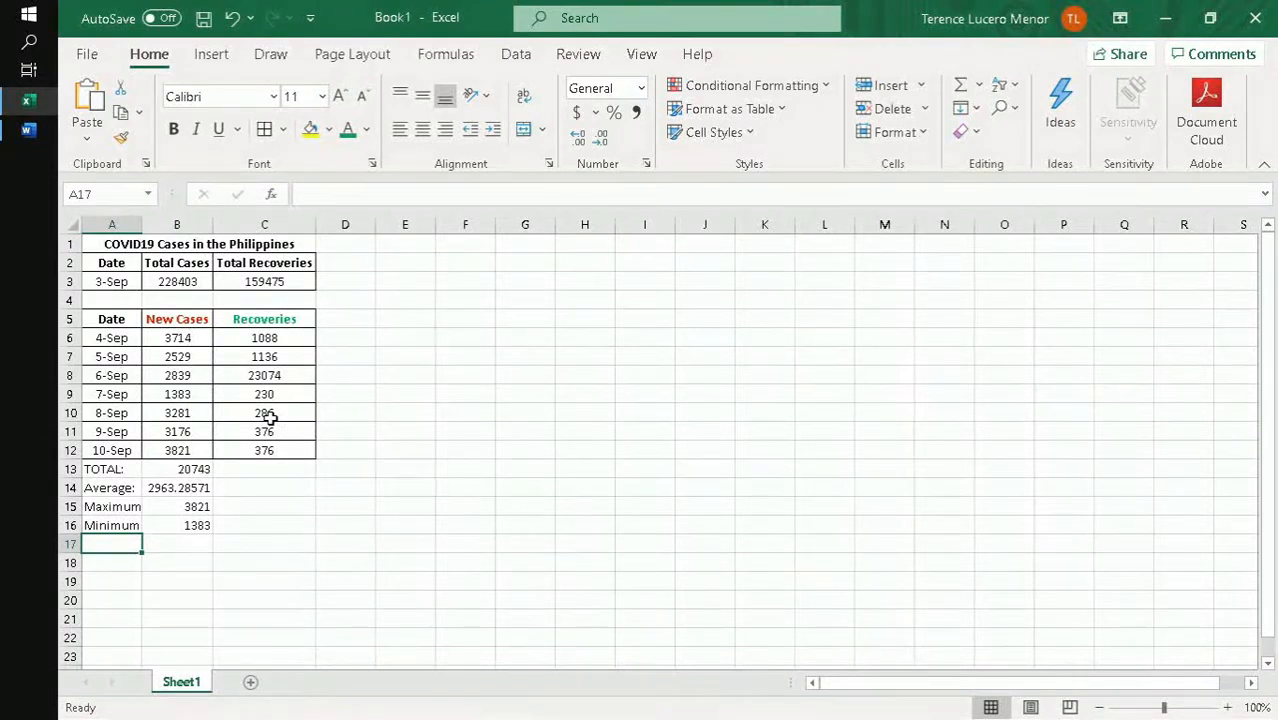
- Label A17 as Std. Dev.: and calculate the sample standard deviation of new cases in B17 with =STDEV.S(B6:B12)
{"action": "type", "text": "Std. Dev.:"}
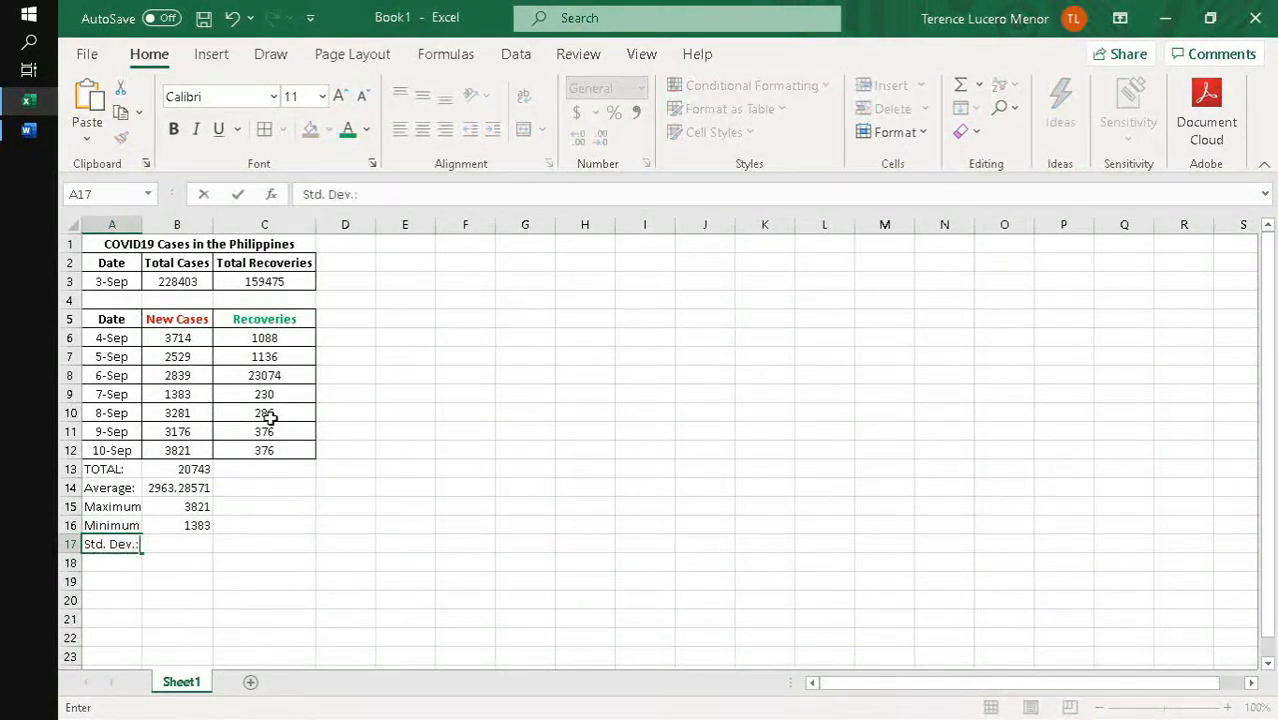
{"action": "key", "text": "Tab"}
{"action": "type", "text": "=std"}
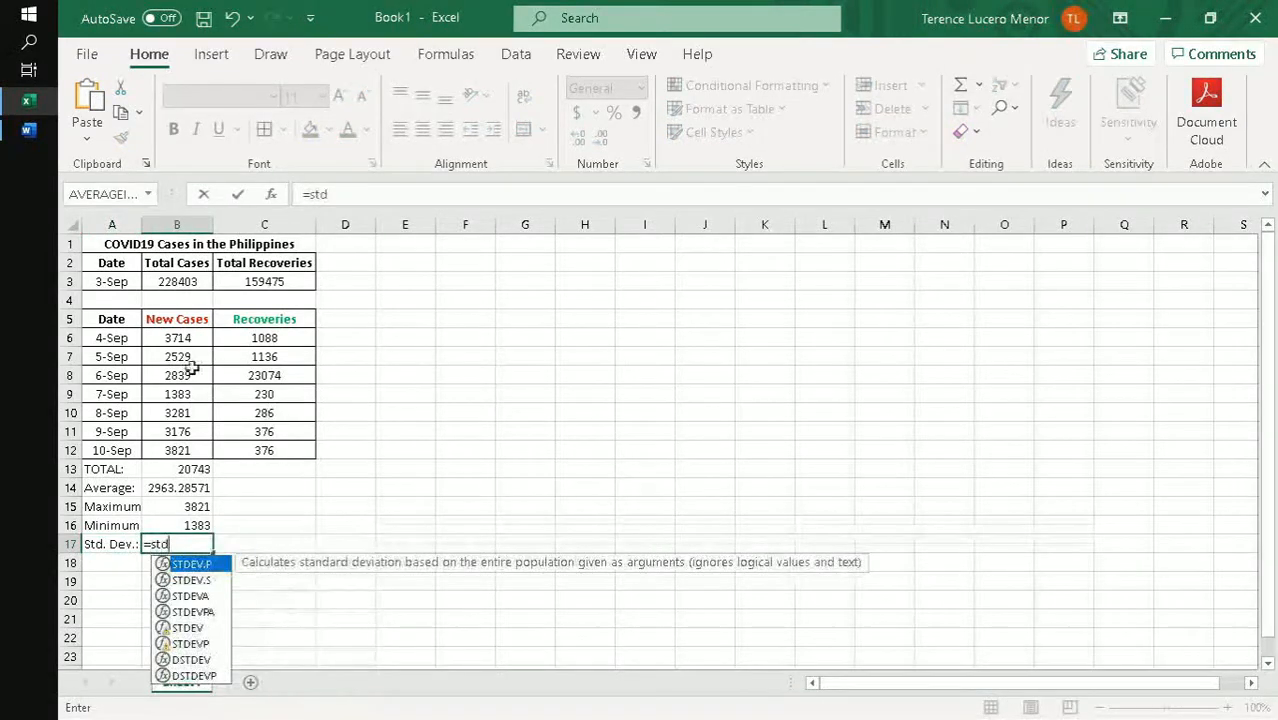
{"action": "double_click", "coordinate": [191, 580]}
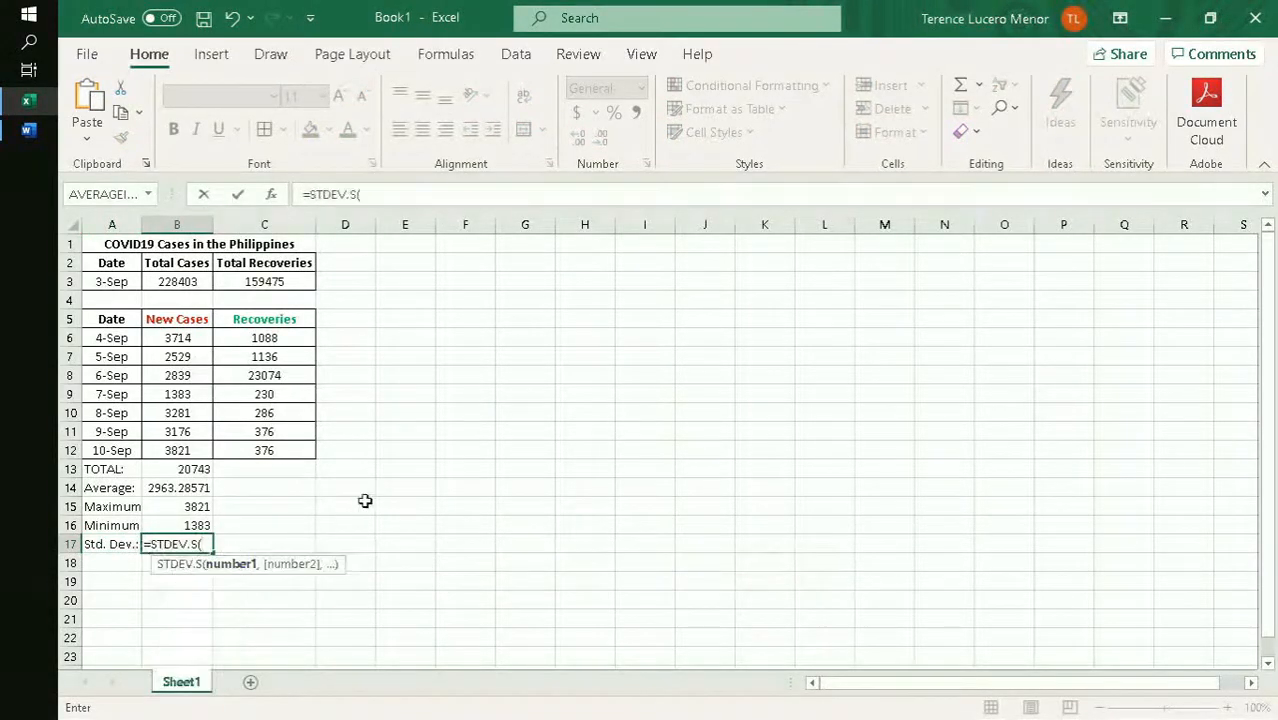
{"action": "left_click_drag", "start_coordinate": [192, 450], "coordinate": [212, 338]}
{"action": "type", "text": ")"}
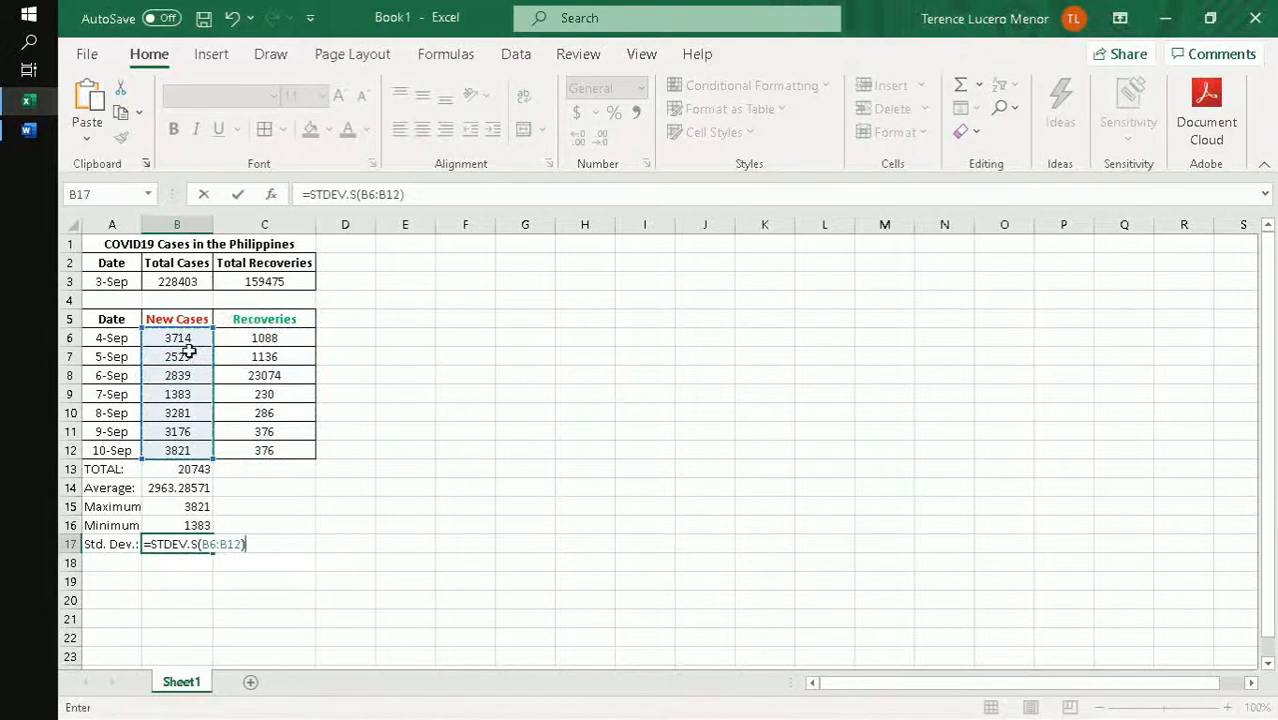
{"action": "key", "text": "Return"}
- Label A18 as Skewness: and calculate the skewness of new cases in B18 with =SKEW(B6:B12)
{"action": "type", "text": "Skewness"}
{"action": "key", "text": "Tab"}
{"action": "type", "text": "=S"}
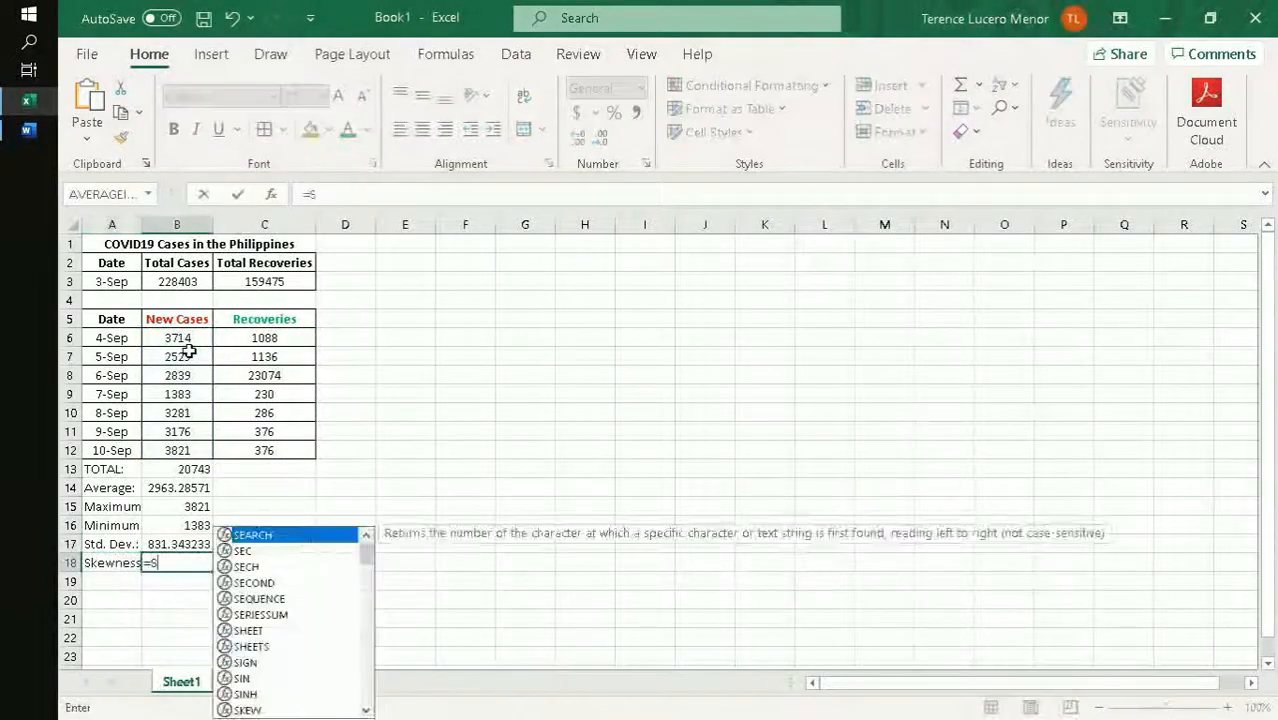
{"action": "type", "text": "kew("}
{"action": "left_click_drag", "start_coordinate": [180, 337], "coordinate": [177, 442]}
{"action": "key", "text": "Return"}
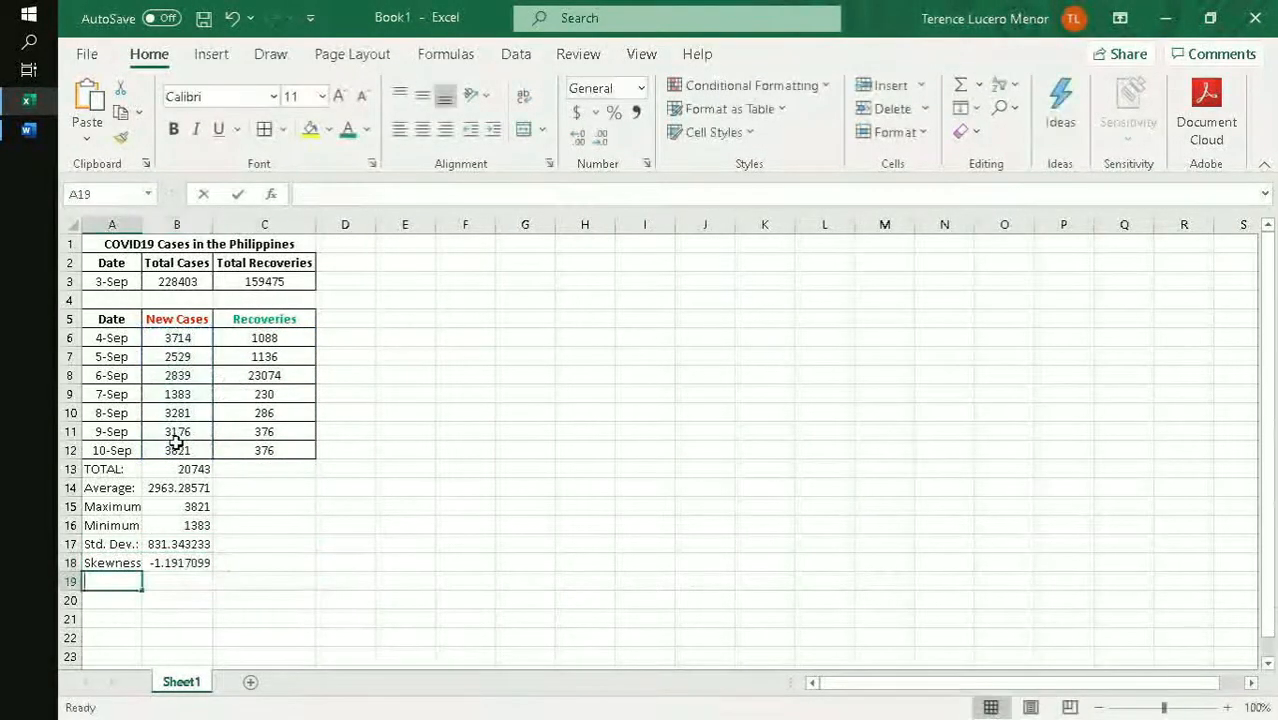
- Label A19 as Kurtosis: and calculate the kurtosis of new cases in B19 with =KURT(B6:B12)
{"action": "type", "text": "Kurtosis:"}
{"action": "key", "text": "Tab"}
{"action": "type", "text": "=Kurt("}
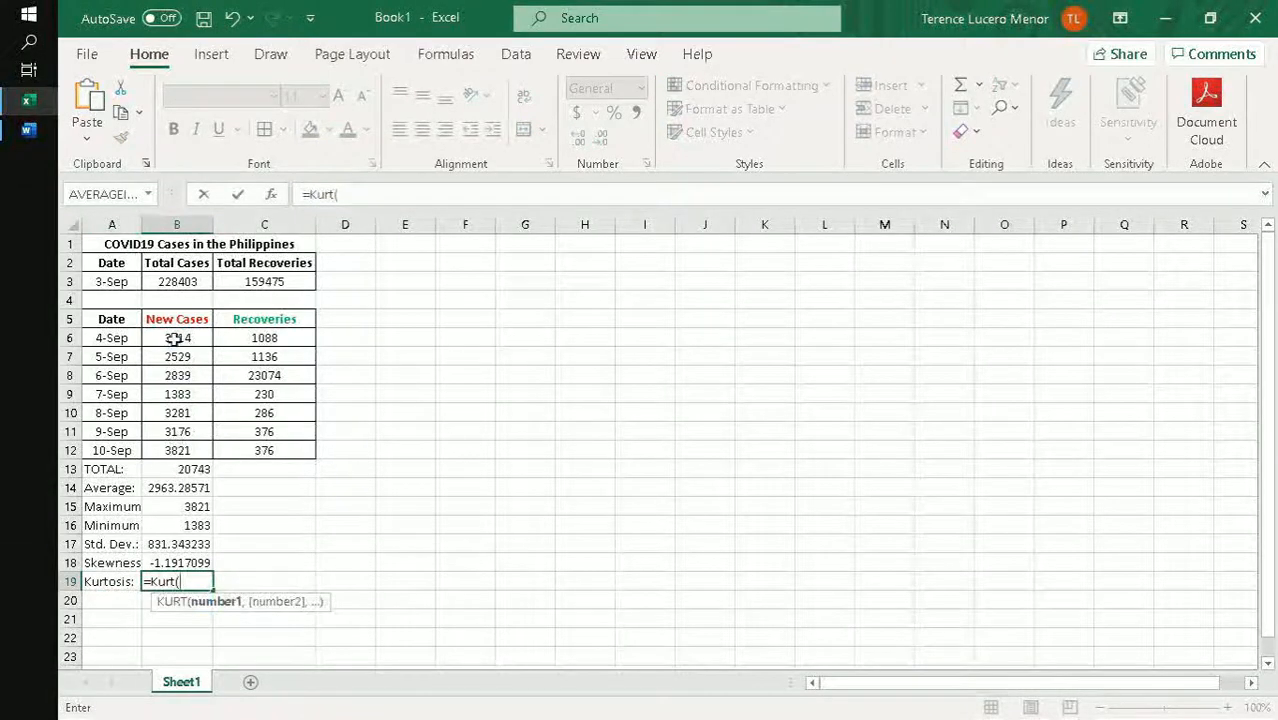
{"action": "left_click_drag", "start_coordinate": [175, 338], "coordinate": [195, 573]}
{"action": "key", "text": "Return"}
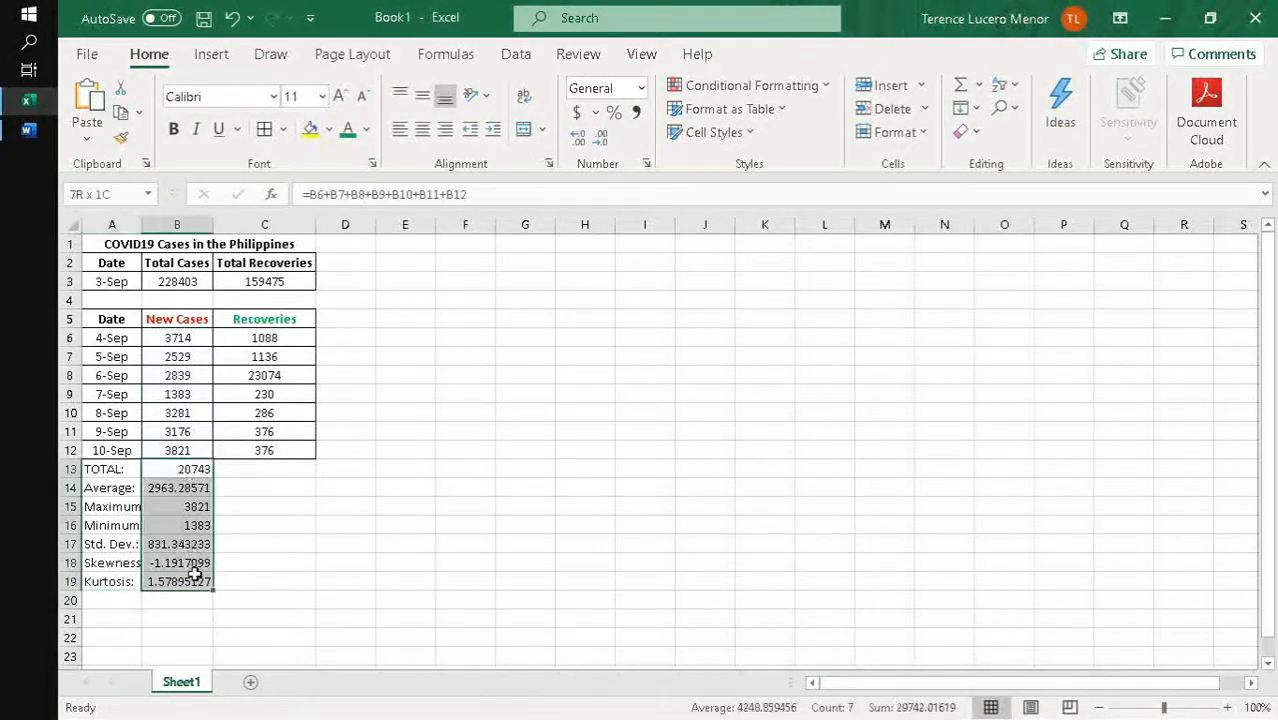
- Center the summary results in B13:B19 and autofit the width of column B
{"action": "left_click", "coordinate": [422, 129]}
{"action": "double_click", "coordinate": [212, 224]}
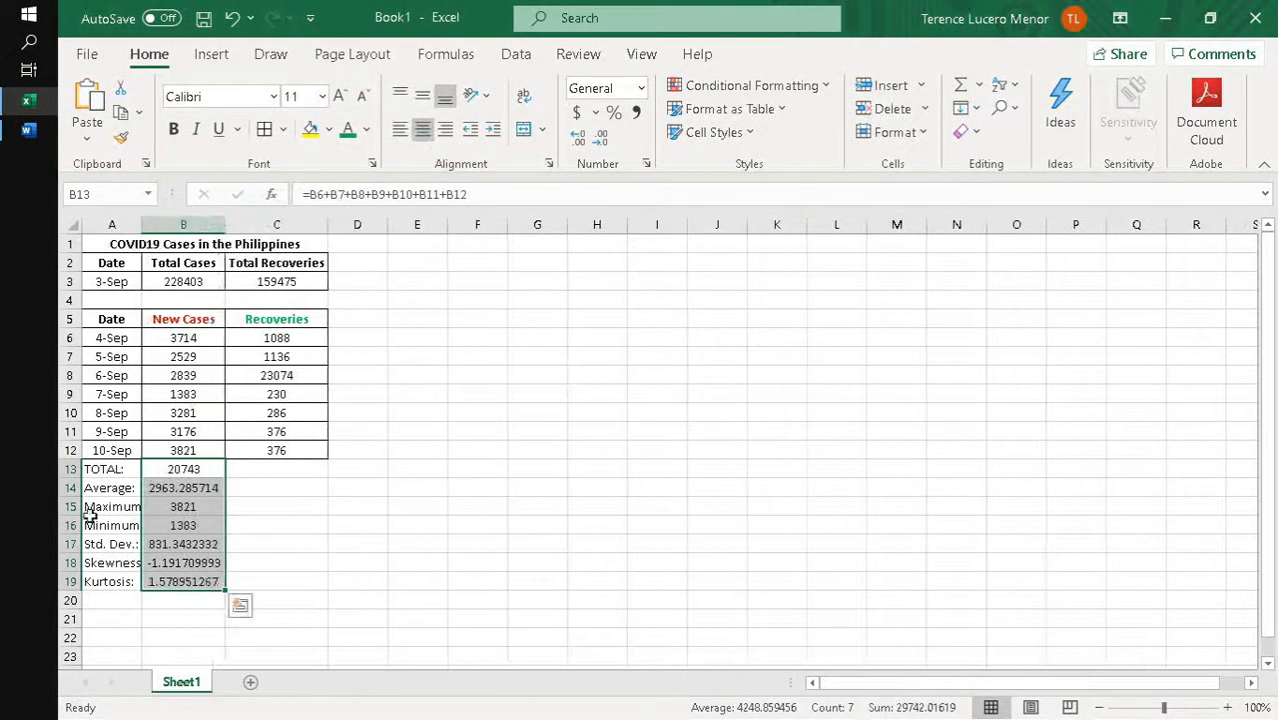
- Change the label in A13 to Total: and make the summary labels in A13:A19 bold
{"action": "left_click", "coordinate": [95, 470]}
{"action": "type", "text": "Total:"}
{"action": "left_click_drag", "start_coordinate": [106, 469], "coordinate": [105, 582]}
{"action": "key", "text": "ctrl+b"}
- Add borders around all cells of the summary range A13:C19
{"action": "left_click_drag", "start_coordinate": [282, 582], "coordinate": [121, 467]}
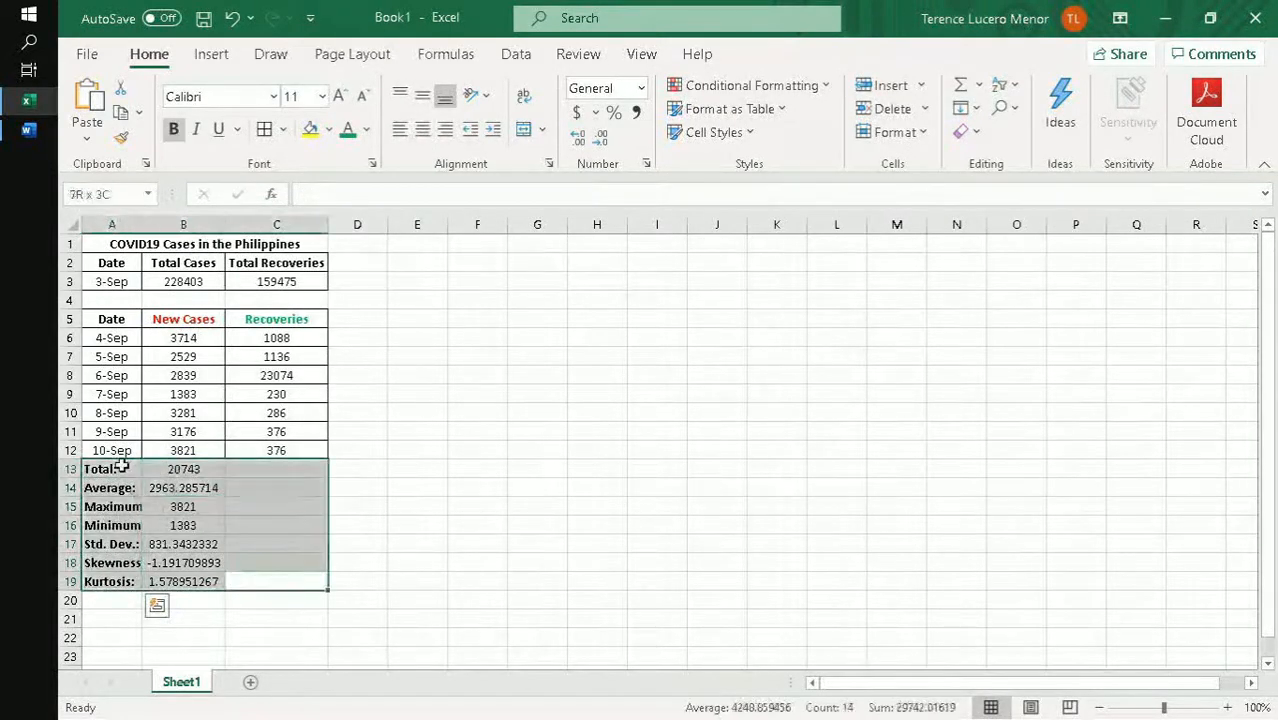
{"action": "left_click", "coordinate": [258, 466]}
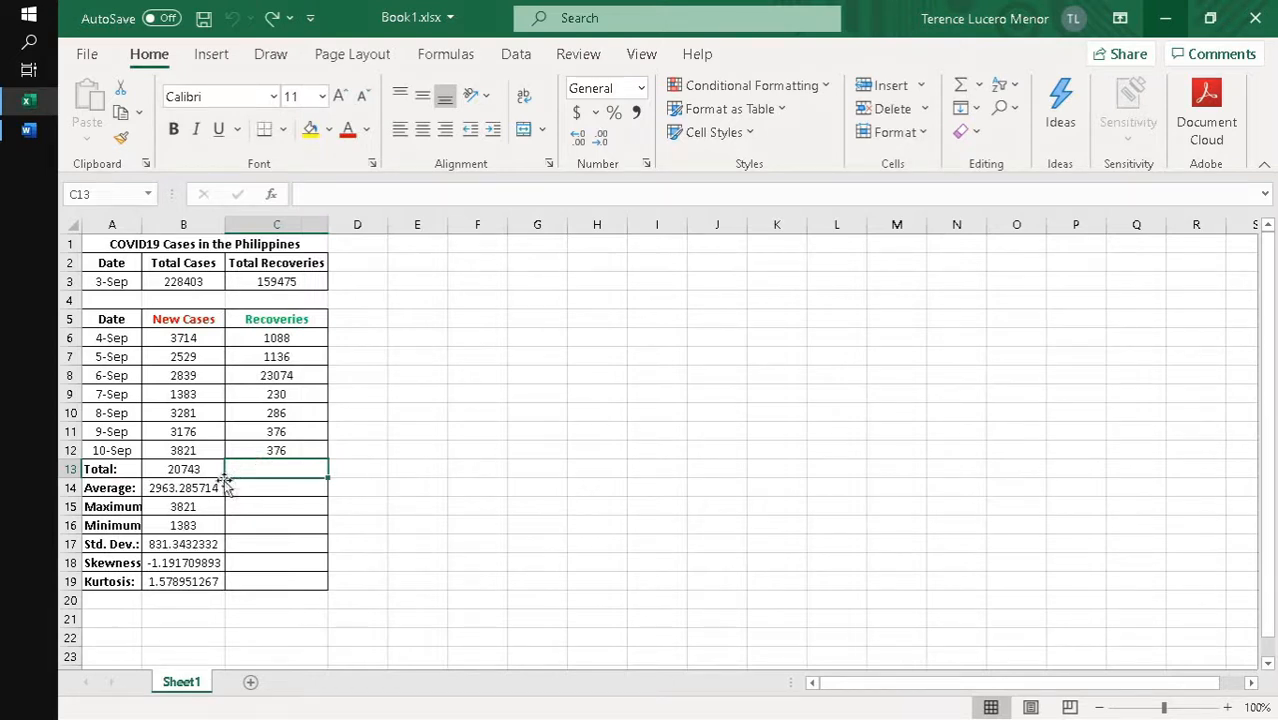
- Try filling the summary formulas from B13:B19 across into the Recoveries column, C13:C19
{"action": "left_click_drag", "start_coordinate": [208, 470], "coordinate": [190, 580]}
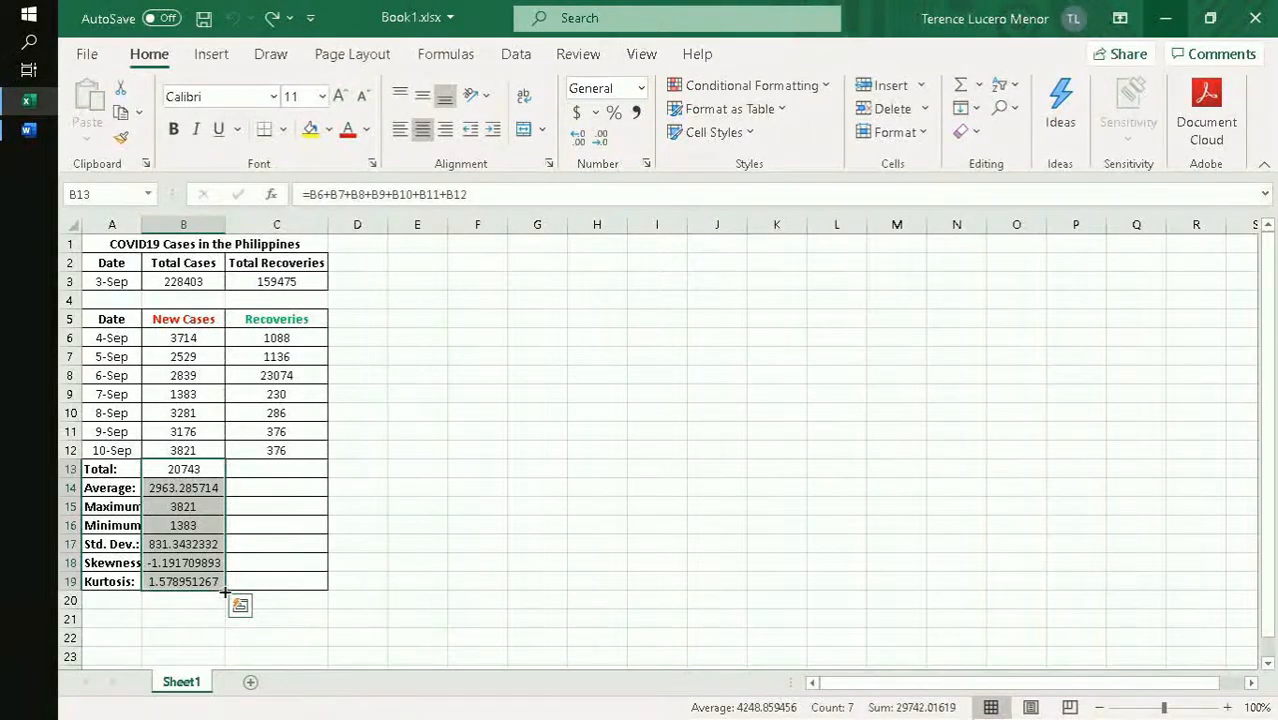
{"action": "left_click_drag", "start_coordinate": [225, 592], "coordinate": [325, 586]}
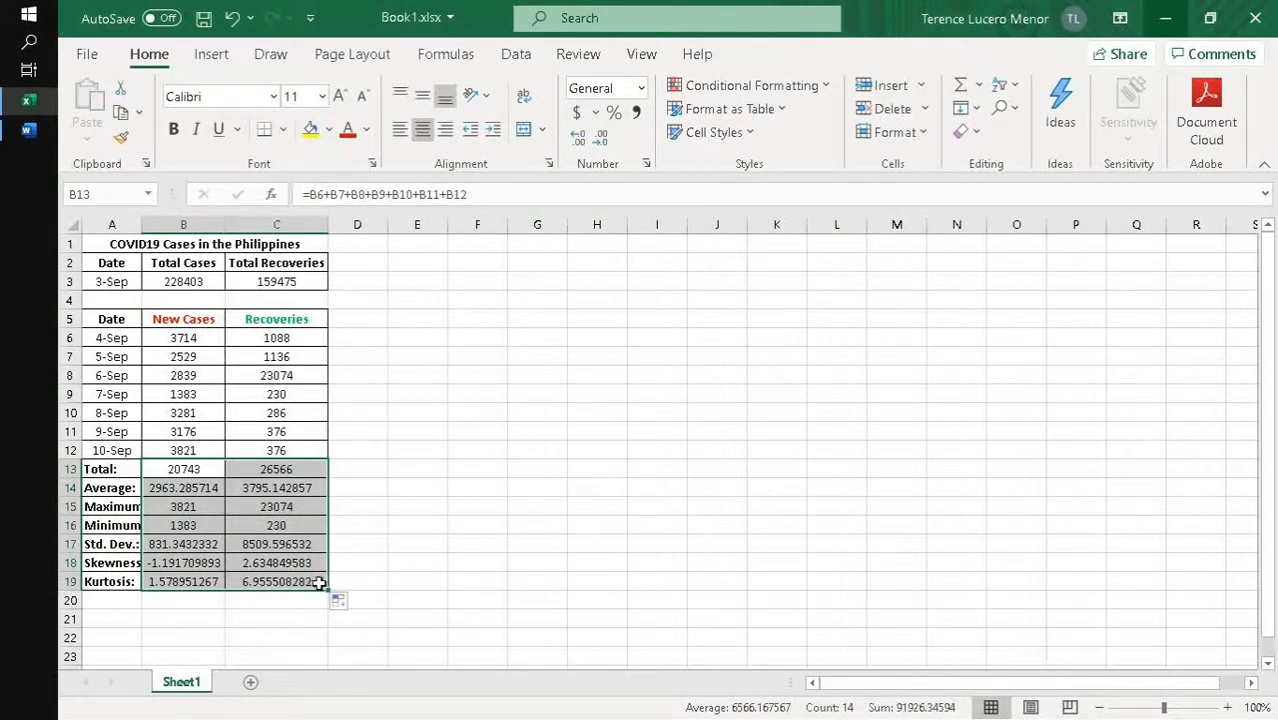
{"action": "left_click", "coordinate": [368, 543]}
{"action": "left_click", "coordinate": [200, 472]}
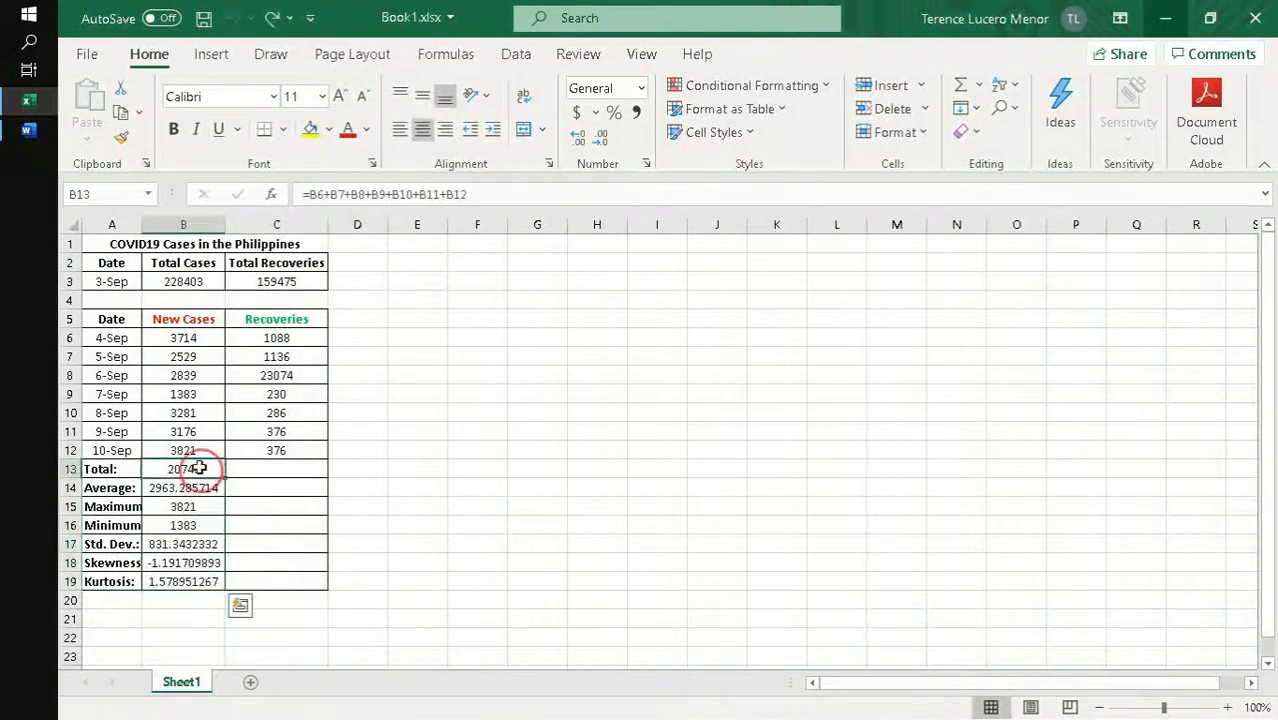
{"action": "key", "text": "ctrl+z"}
- Copy the summary formulas in B13:B19 and paste them into C13:C19 under Recoveries
{"action": "right_click", "coordinate": [186, 581]}
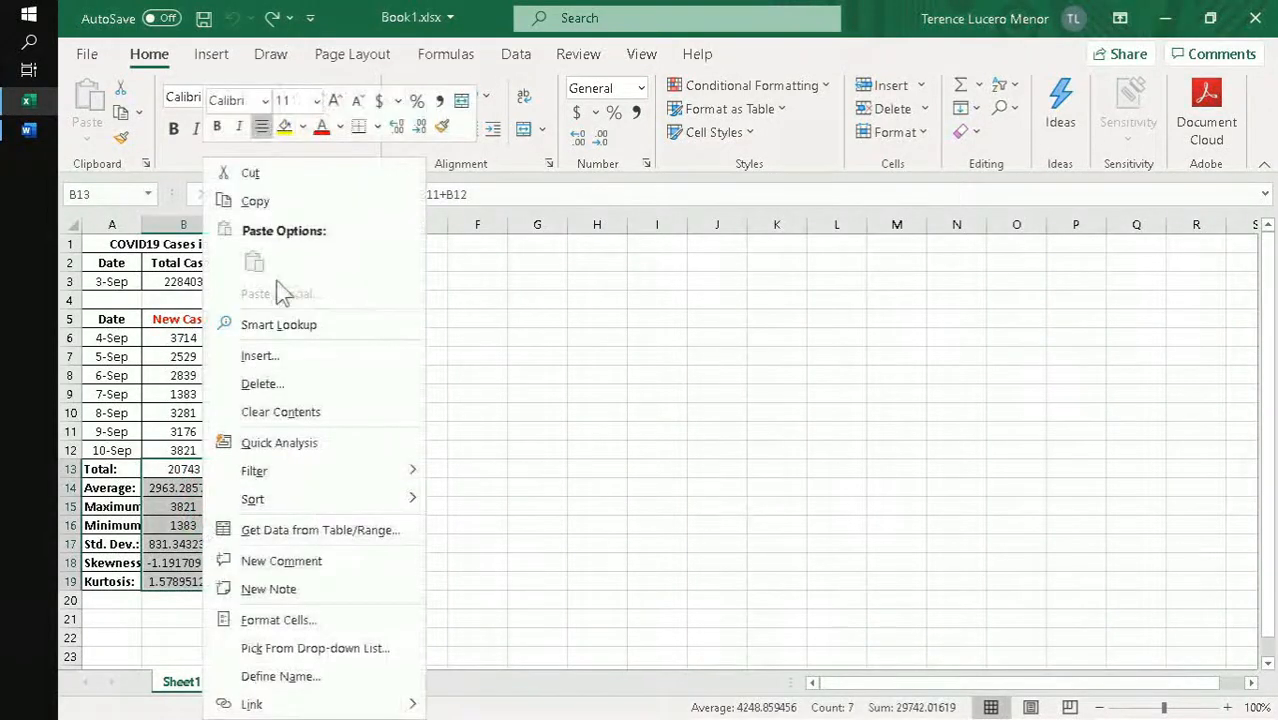
{"action": "left_click", "coordinate": [245, 200]}
{"action": "left_click_drag", "start_coordinate": [271, 465], "coordinate": [274, 582]}
{"action": "key", "text": "ctrl+v"}
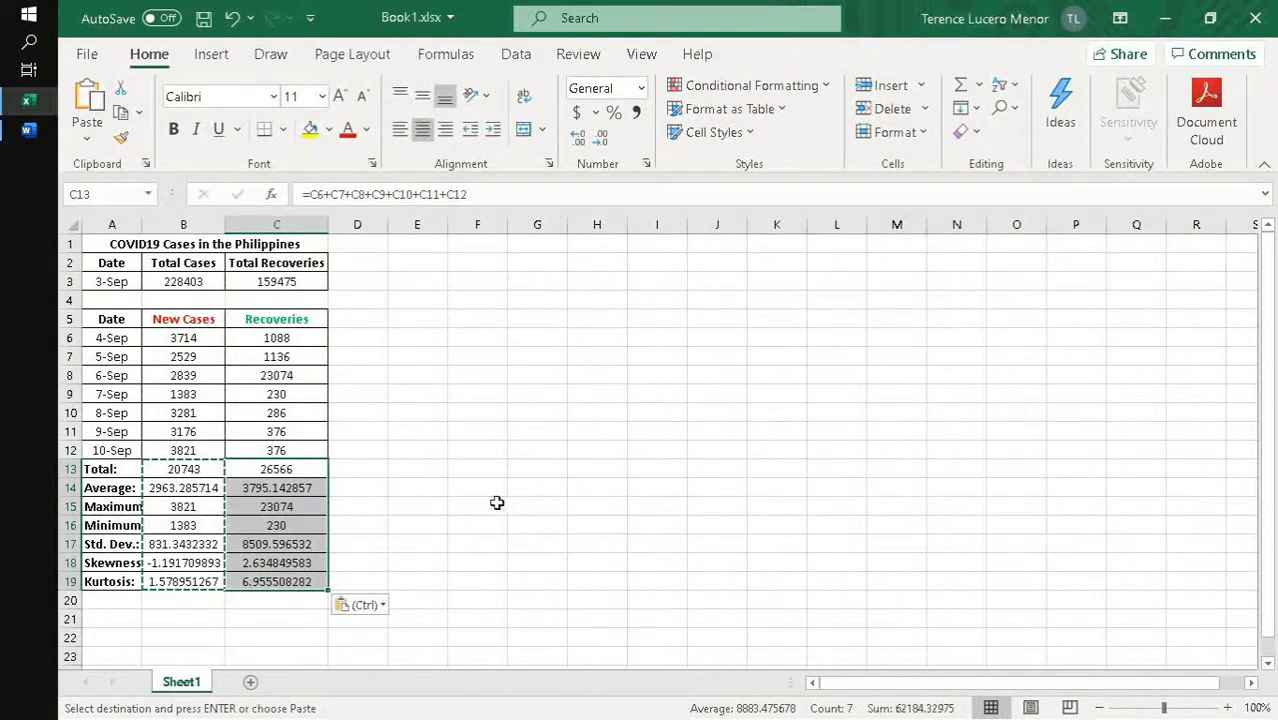
{"action": "key", "text": "ctrl+z"}
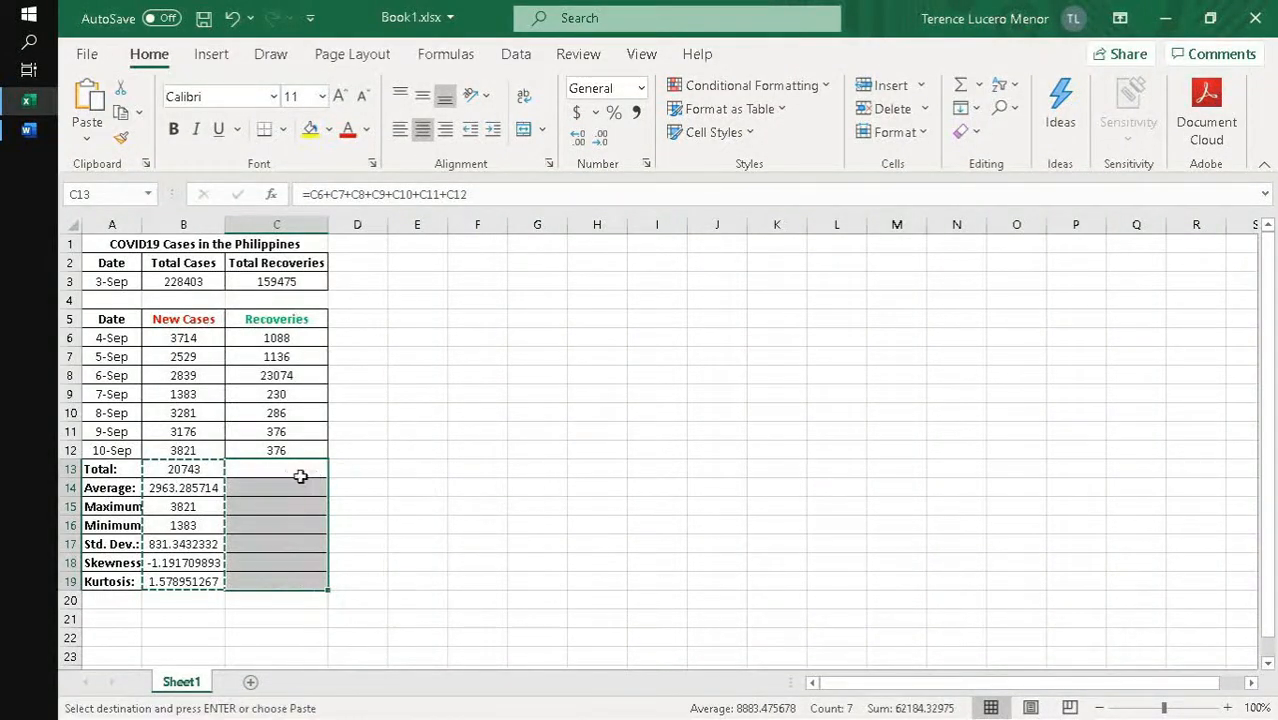
{"action": "right_click", "coordinate": [291, 475]}
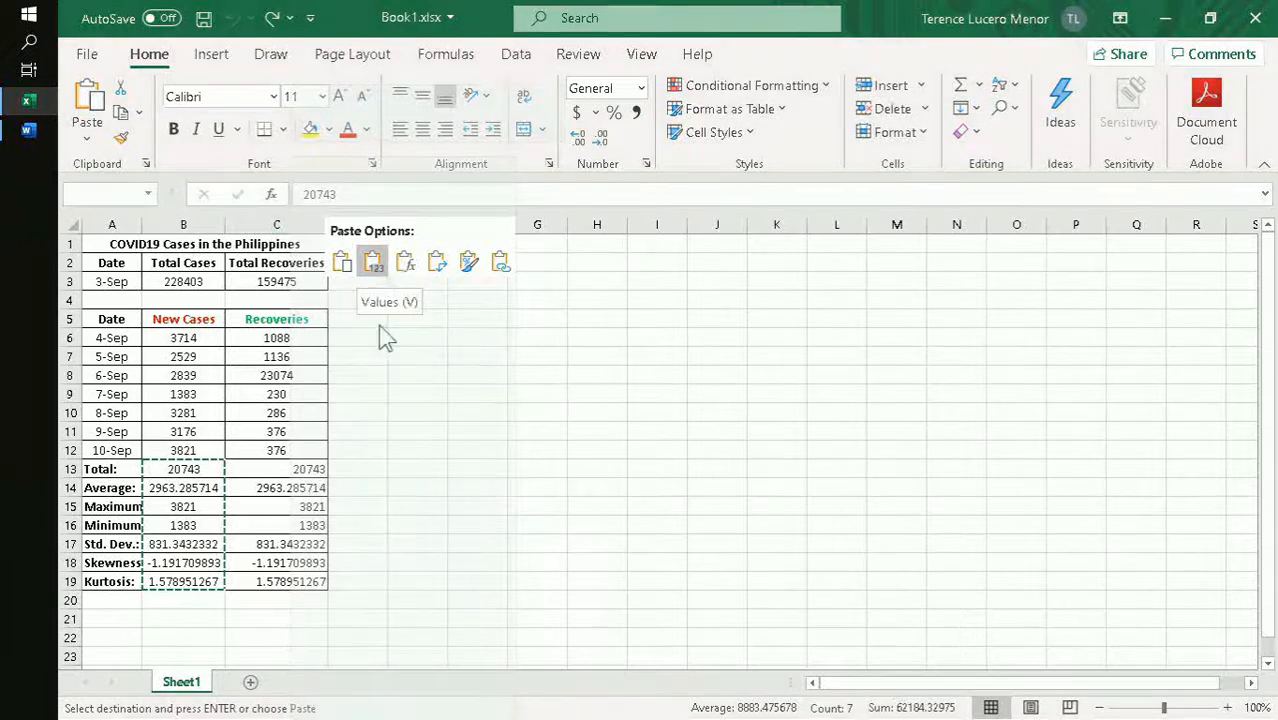
{"action": "left_click", "coordinate": [549, 532]}
{"action": "key", "text": "ctrl+v"}
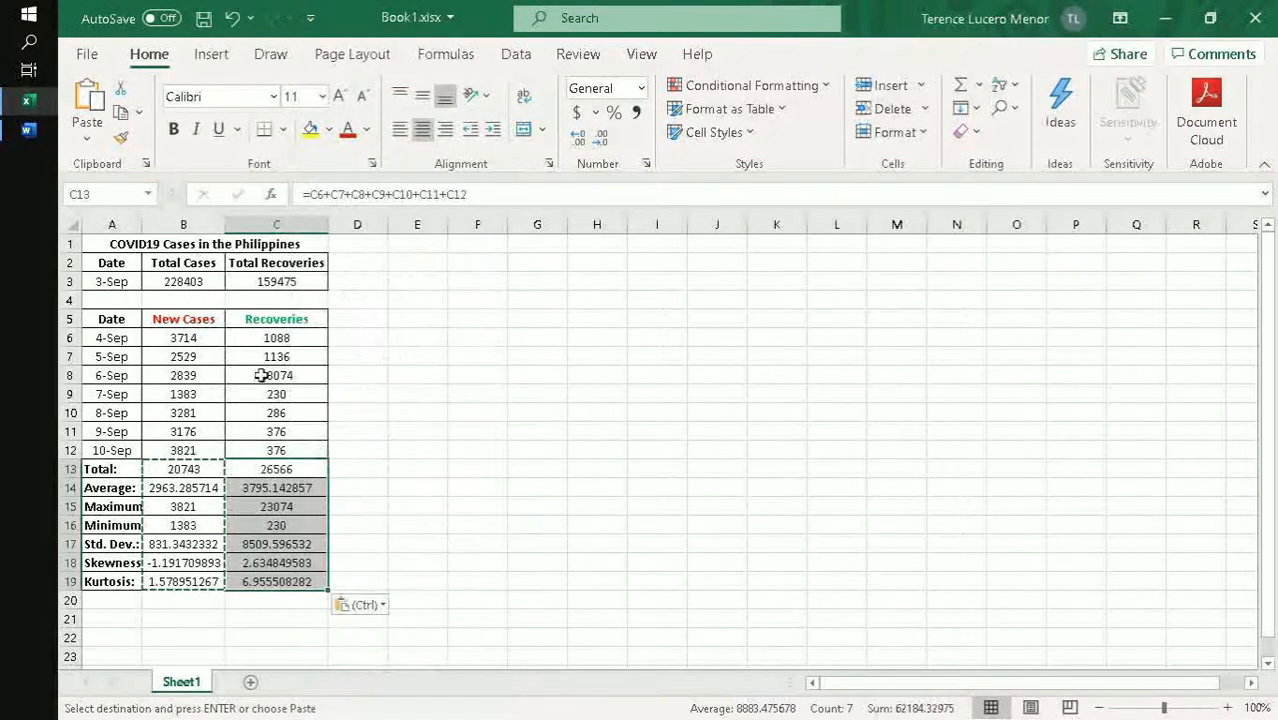
- Autofit the width of column A to its labels and select the Recoveries average in C14
{"action": "double_click", "coordinate": [135, 224]}
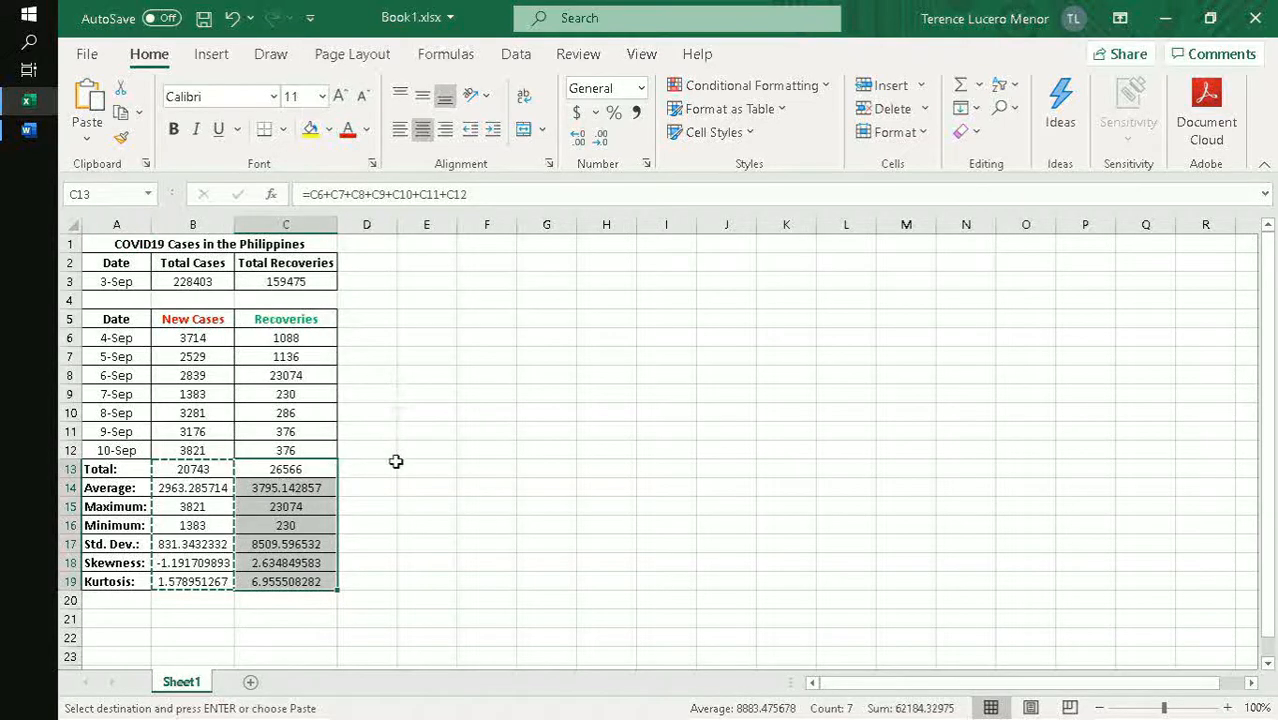
{"action": "scroll", "coordinate": [397, 465], "scroll_direction": "down", "scroll_amount": 1}
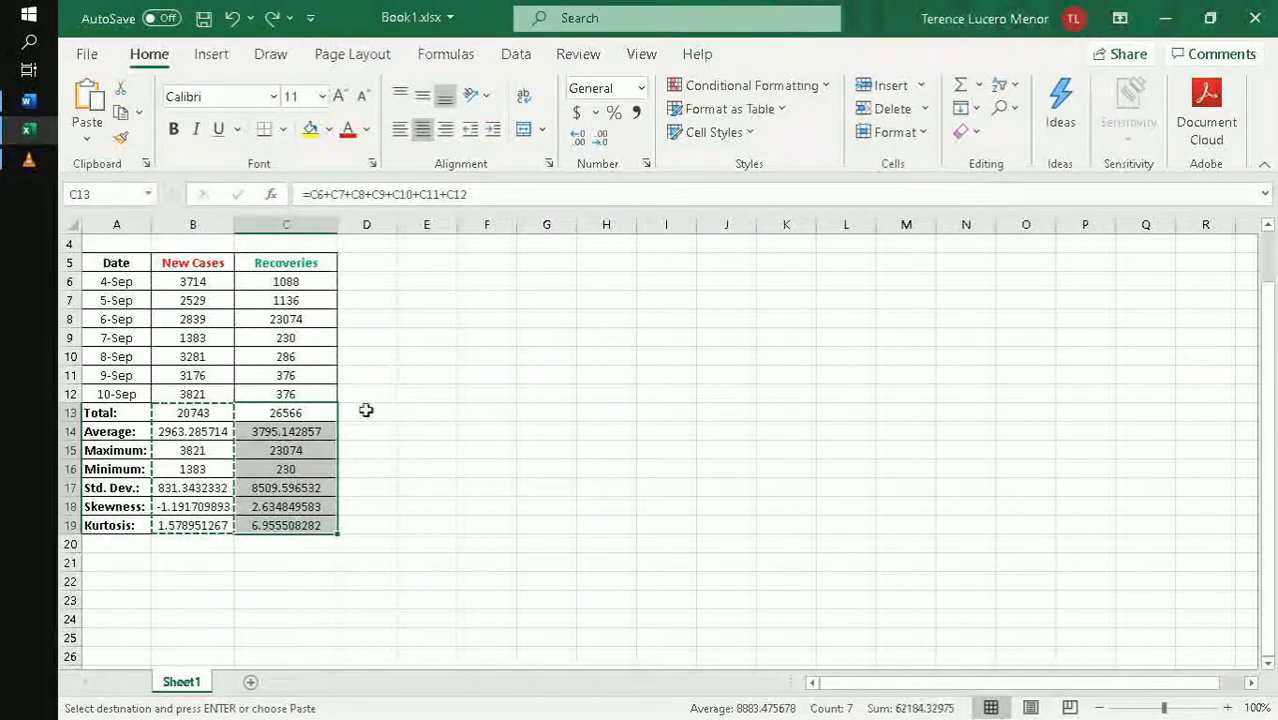
{"action": "left_click", "coordinate": [297, 431]}
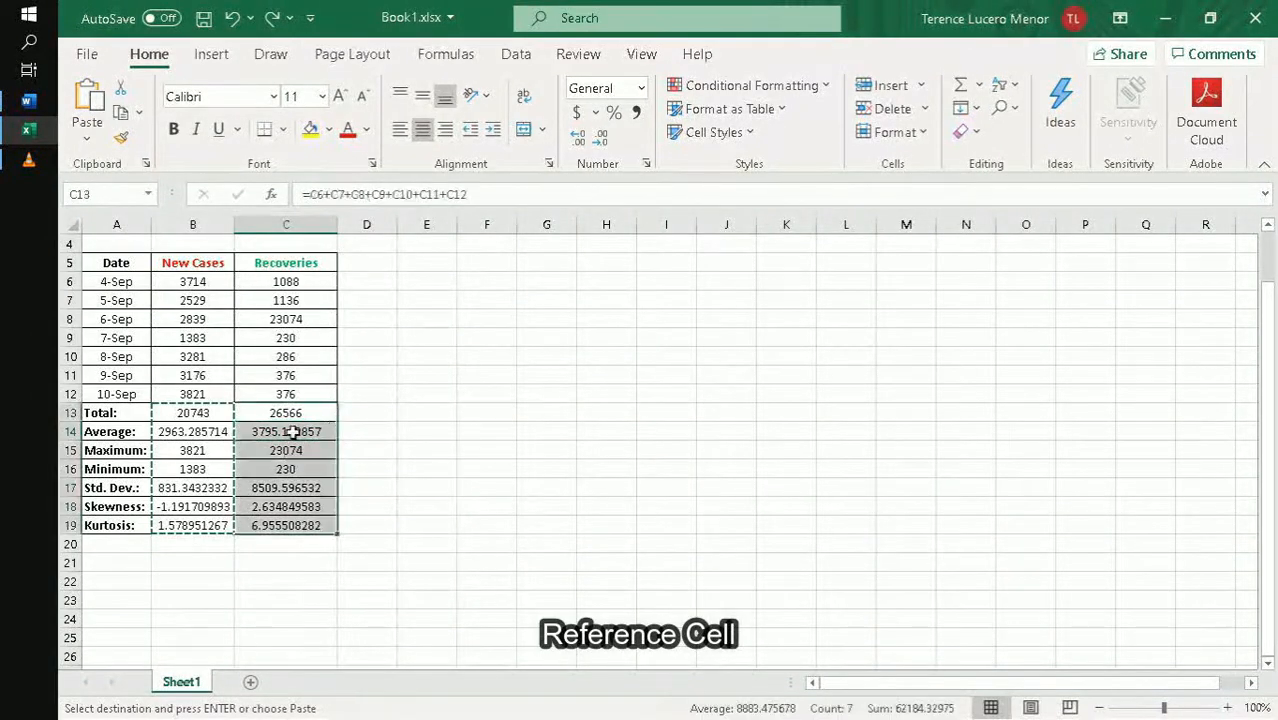
- Compare the cell references in the Average and Maximum formulas of the New Cases and Recoveries columns
{"action": "left_click", "coordinate": [293, 433]}
{"action": "left_click", "coordinate": [291, 457]}
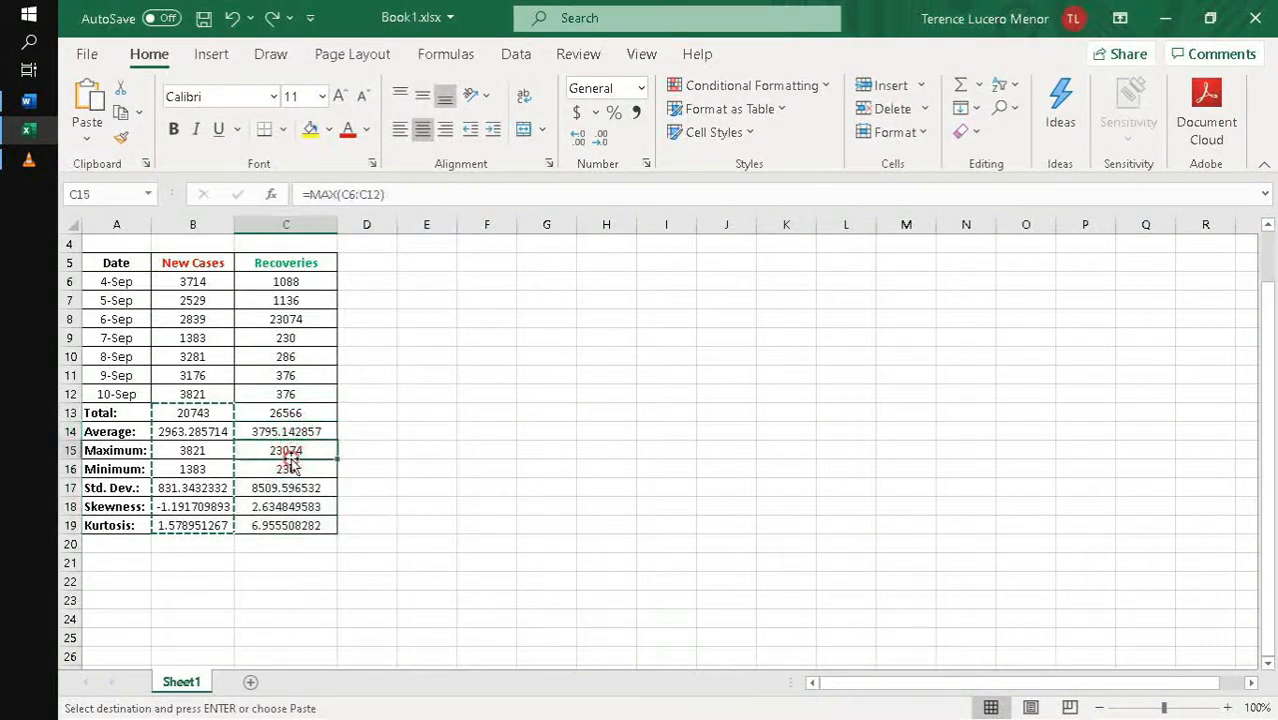
{"action": "left_click", "coordinate": [215, 429]}
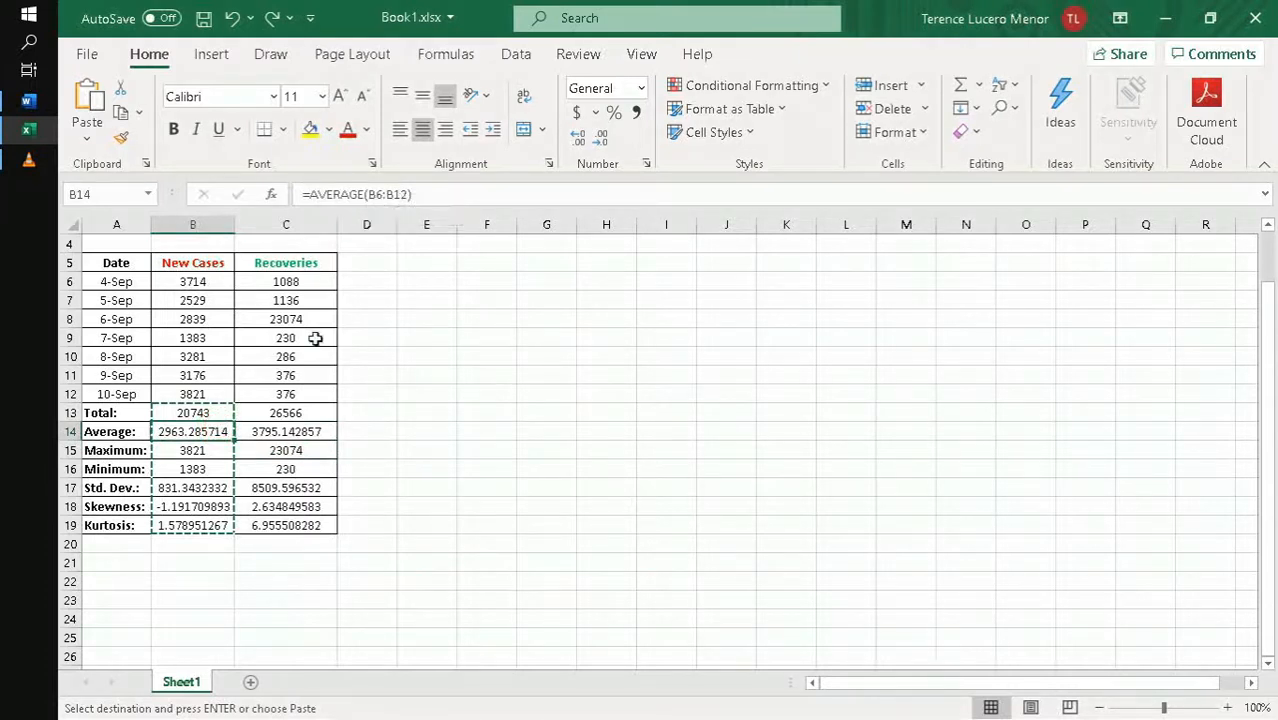
{"action": "left_click_drag", "start_coordinate": [284, 428], "coordinate": [287, 490]}
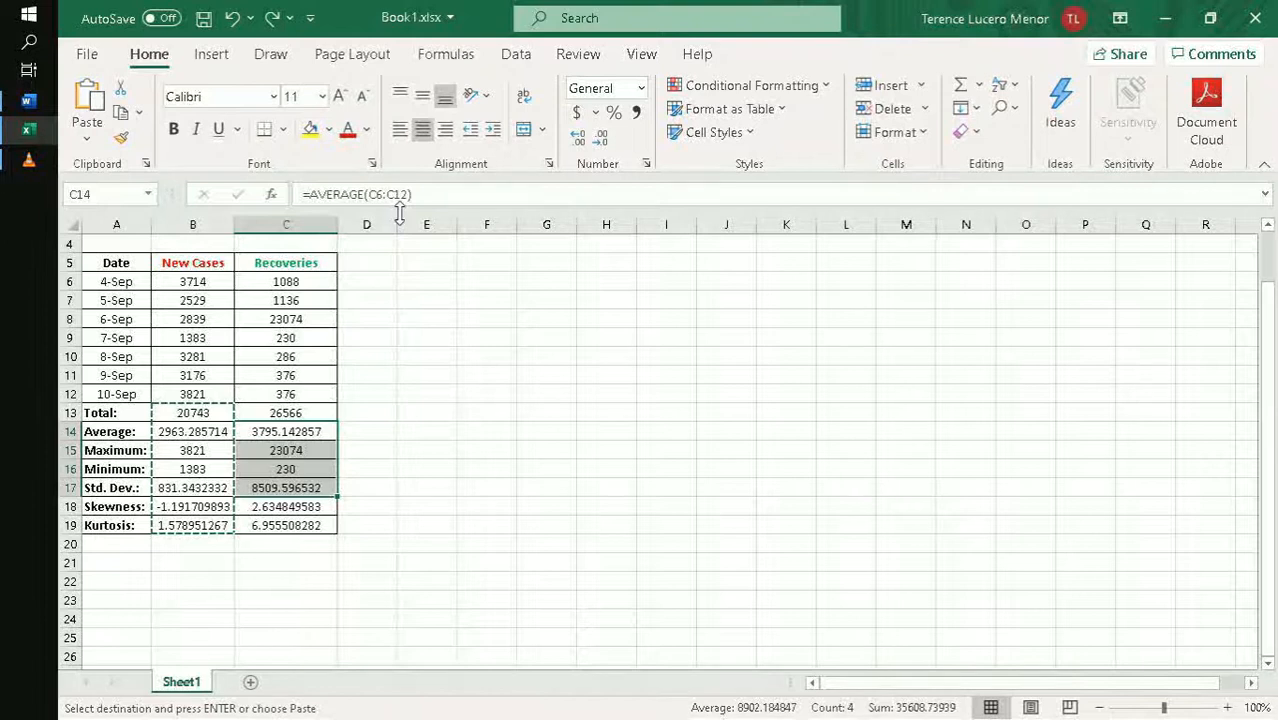
{"action": "left_click", "coordinate": [365, 485]}
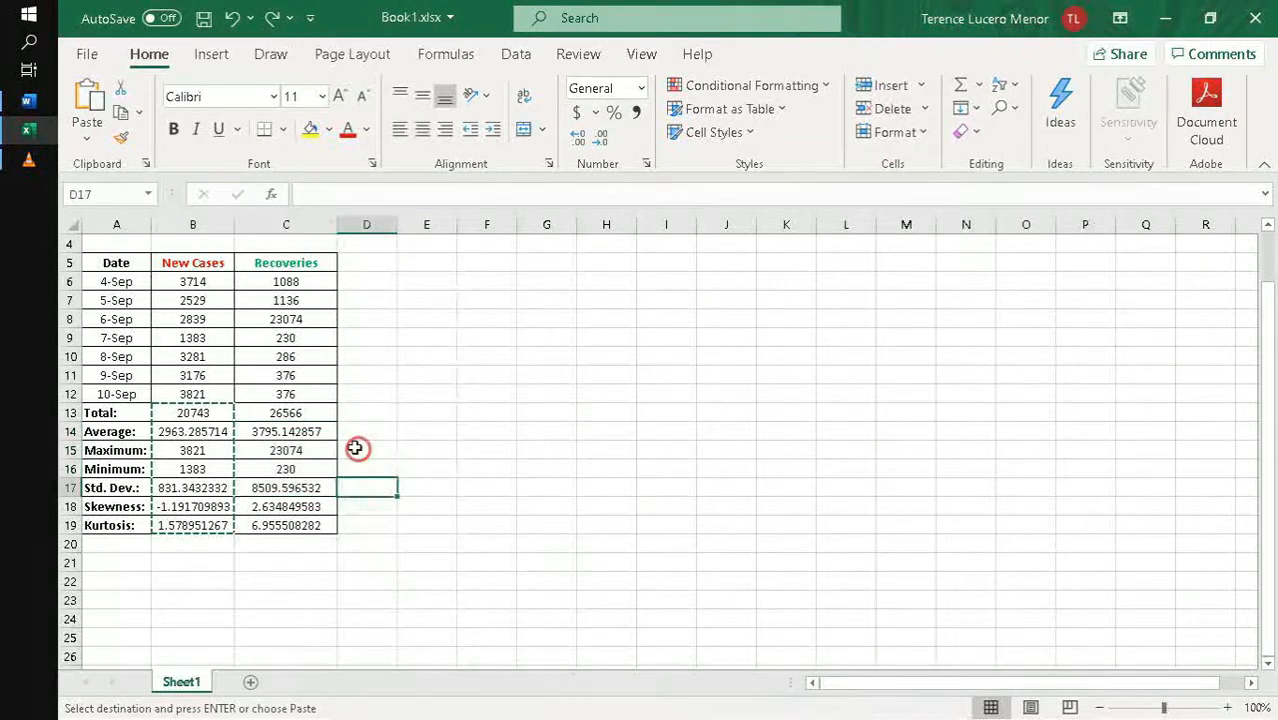
- Copy the Recoveries average formula from C14 and paste it into F16
{"action": "left_click", "coordinate": [298, 432]}
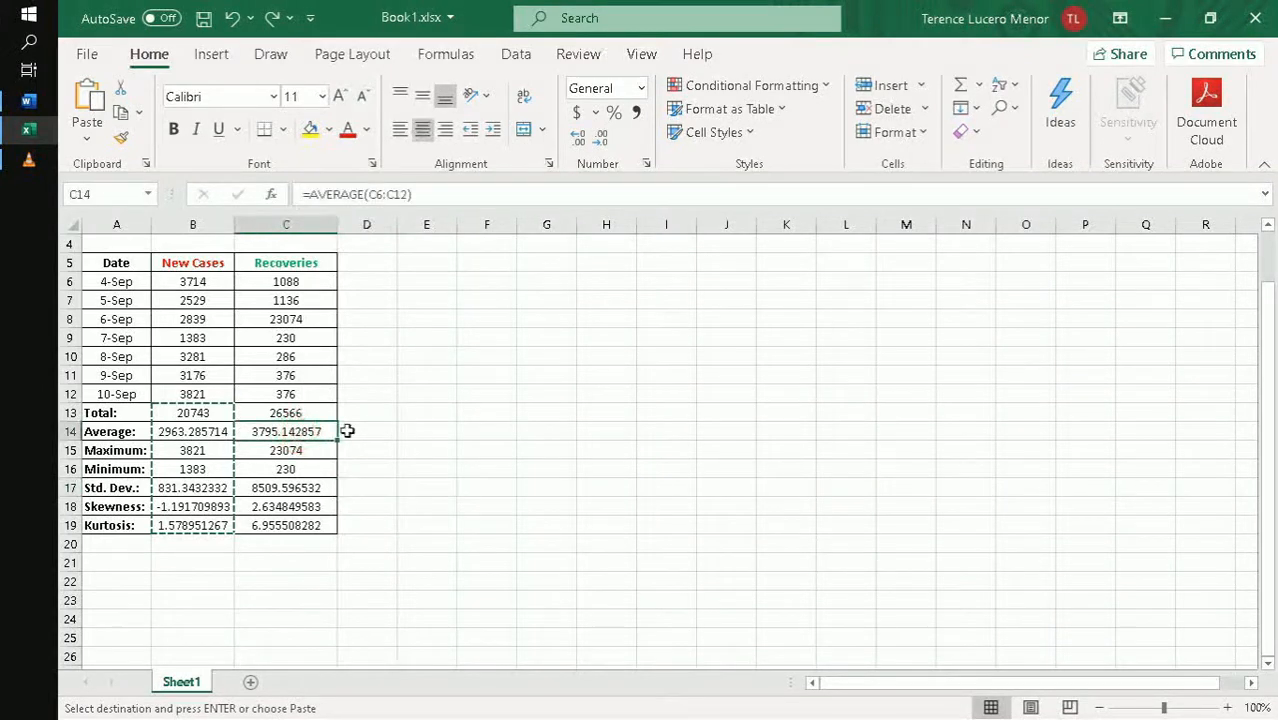
{"action": "key", "text": "ctrl+c"}
{"action": "left_click", "coordinate": [487, 468]}
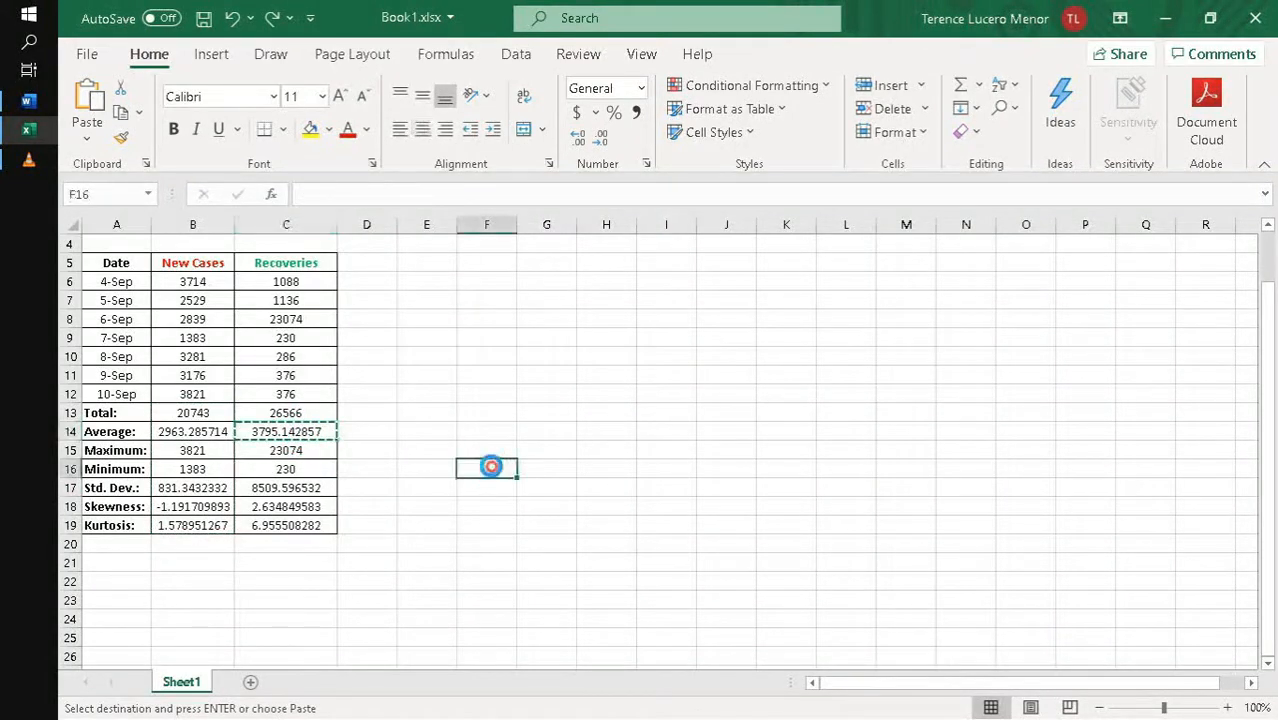
{"action": "key", "text": "ctrl+v"}
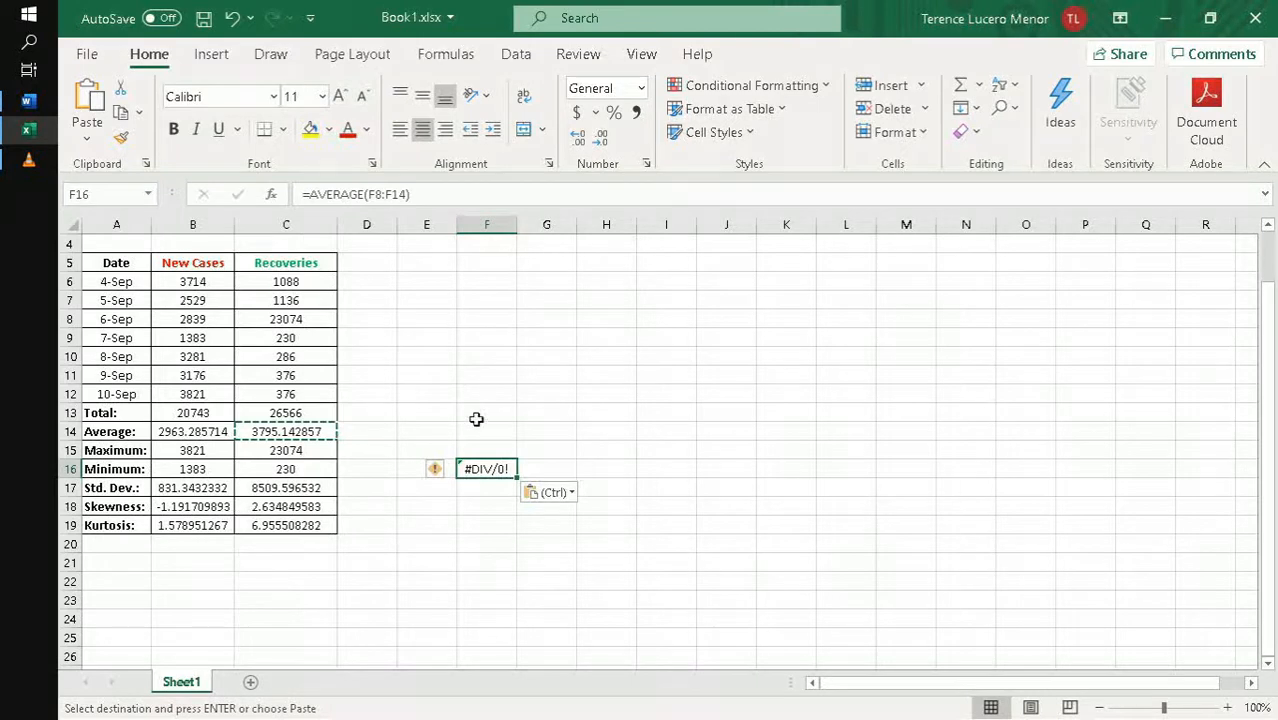
- Move the average range of F16 to the daily Recoveries values in C6:C12
{"action": "left_click", "coordinate": [455, 195]}
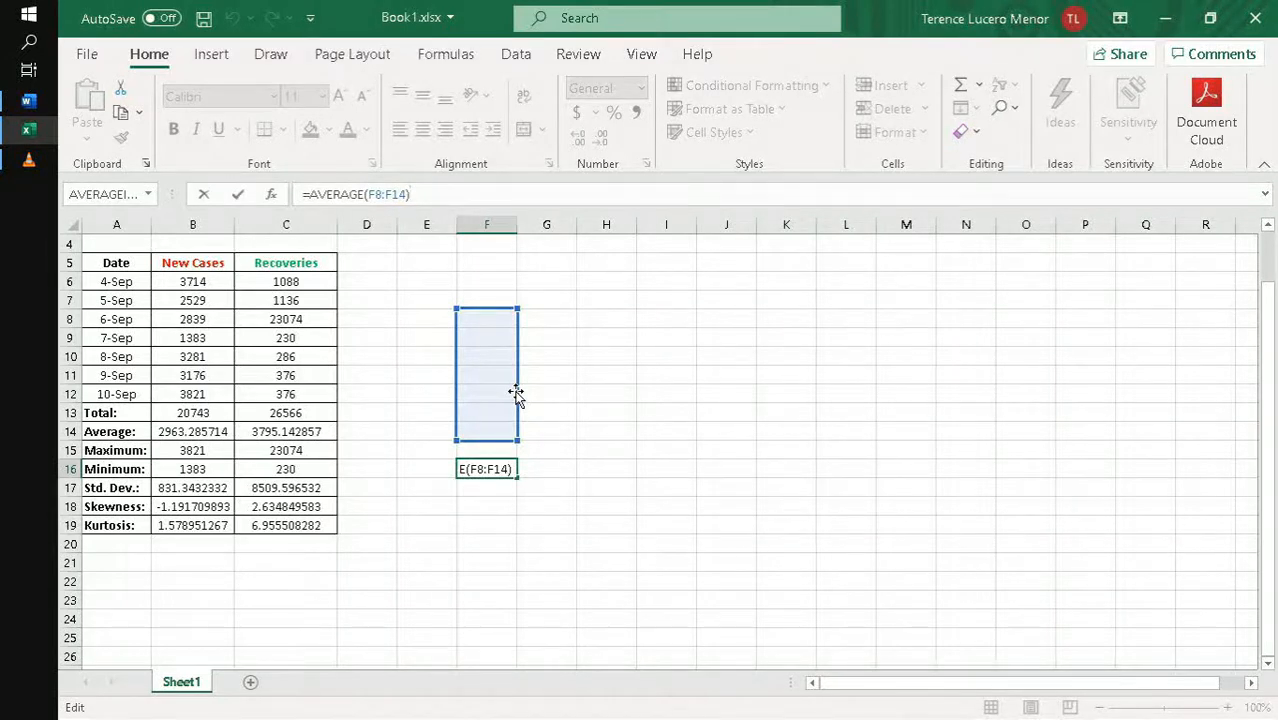
{"action": "left_click_drag", "start_coordinate": [516, 393], "coordinate": [310, 352]}
{"action": "key", "text": "Return"}
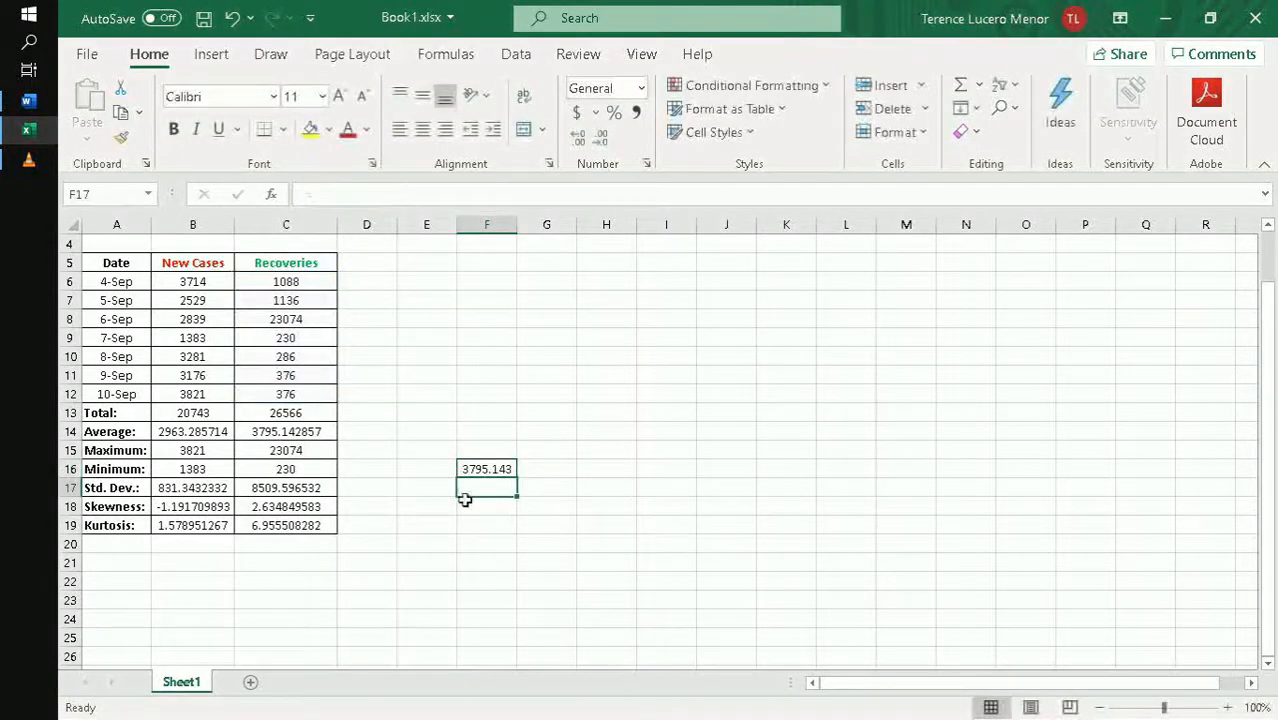
- Shrink the average range of F16 to C6:C8 so it covers only the first three dates
{"action": "left_click", "coordinate": [492, 469]}
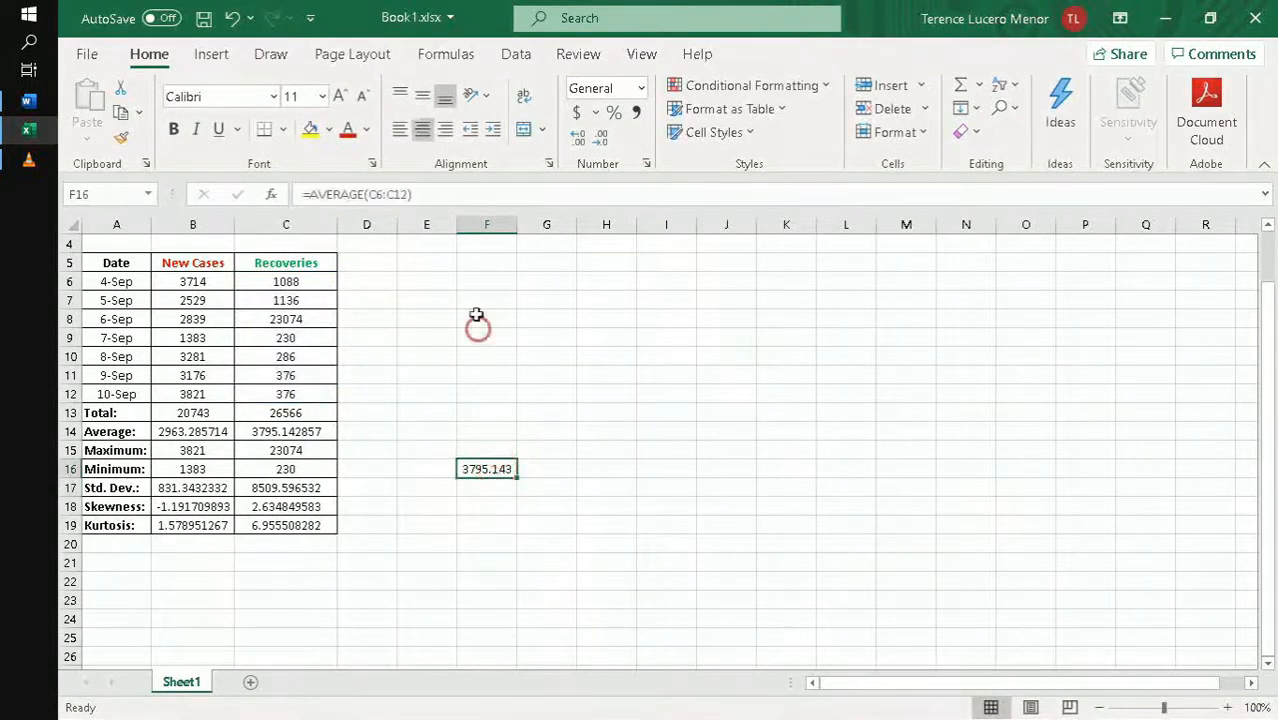
{"action": "left_click", "coordinate": [505, 197]}
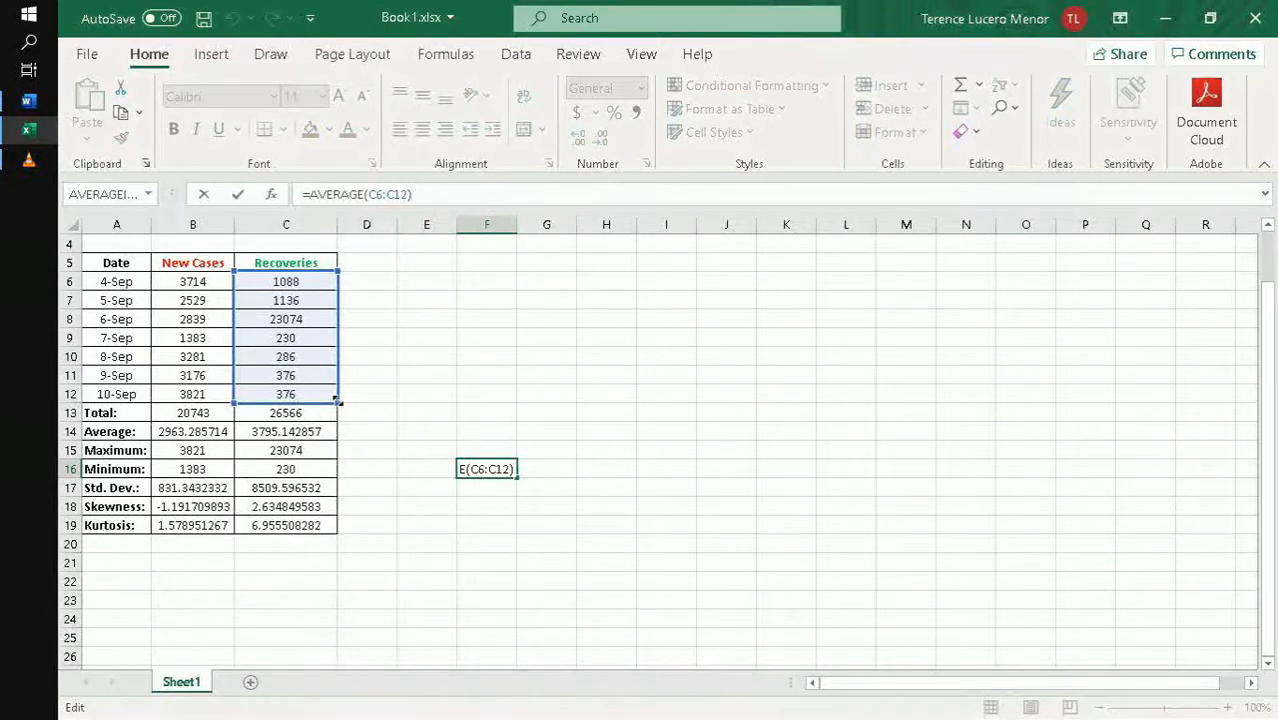
{"action": "left_click_drag", "start_coordinate": [338, 400], "coordinate": [351, 333]}
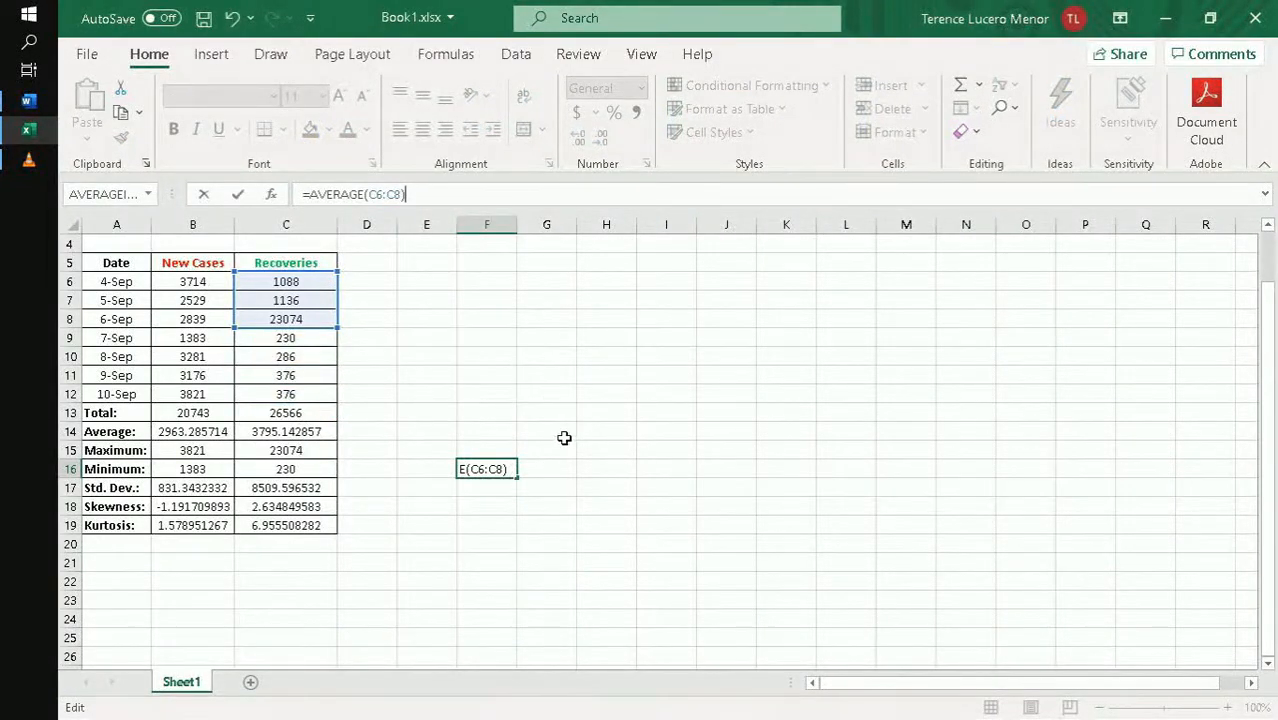
{"action": "key", "text": "Tab"}
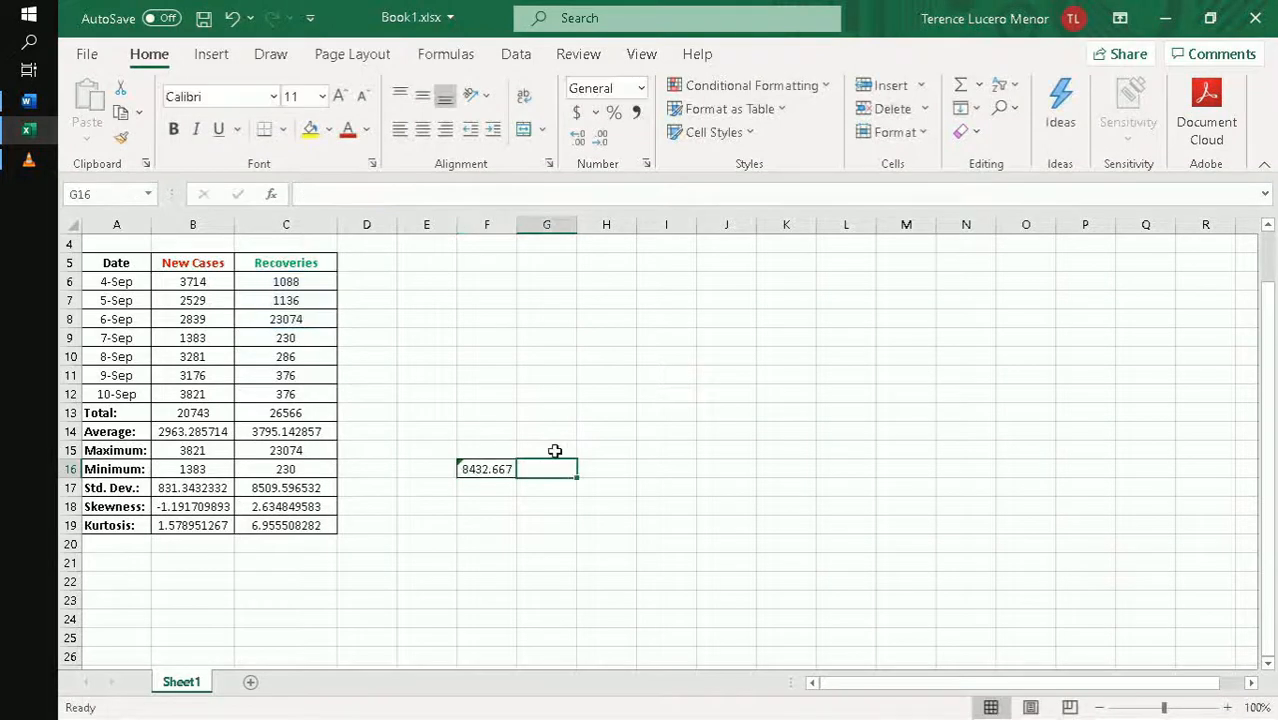
- Label the separate average with Average in E16, Sep4-6 in F15 and Recoveries in F14
{"action": "left_click", "coordinate": [428, 474]}
{"action": "type", "text": "Average"}
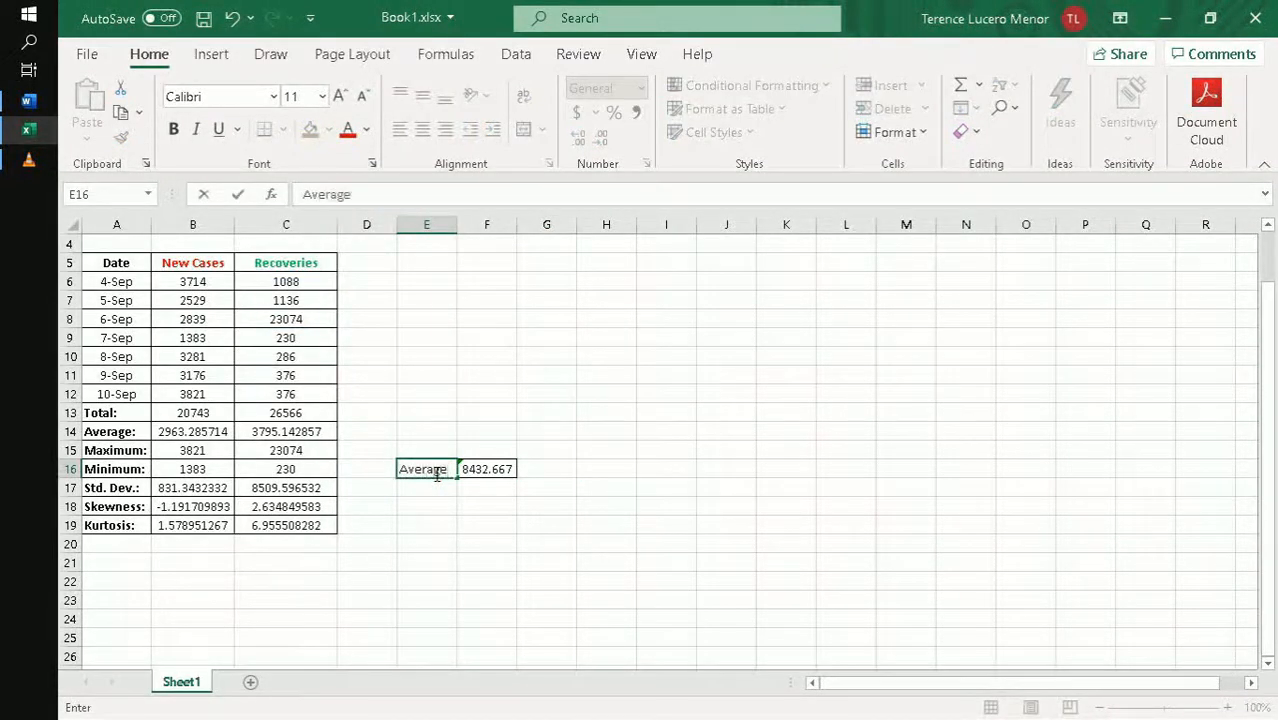
{"action": "key", "text": "Tab"}
{"action": "key", "text": "Up"}
{"action": "type", "text": "Sep4-"}
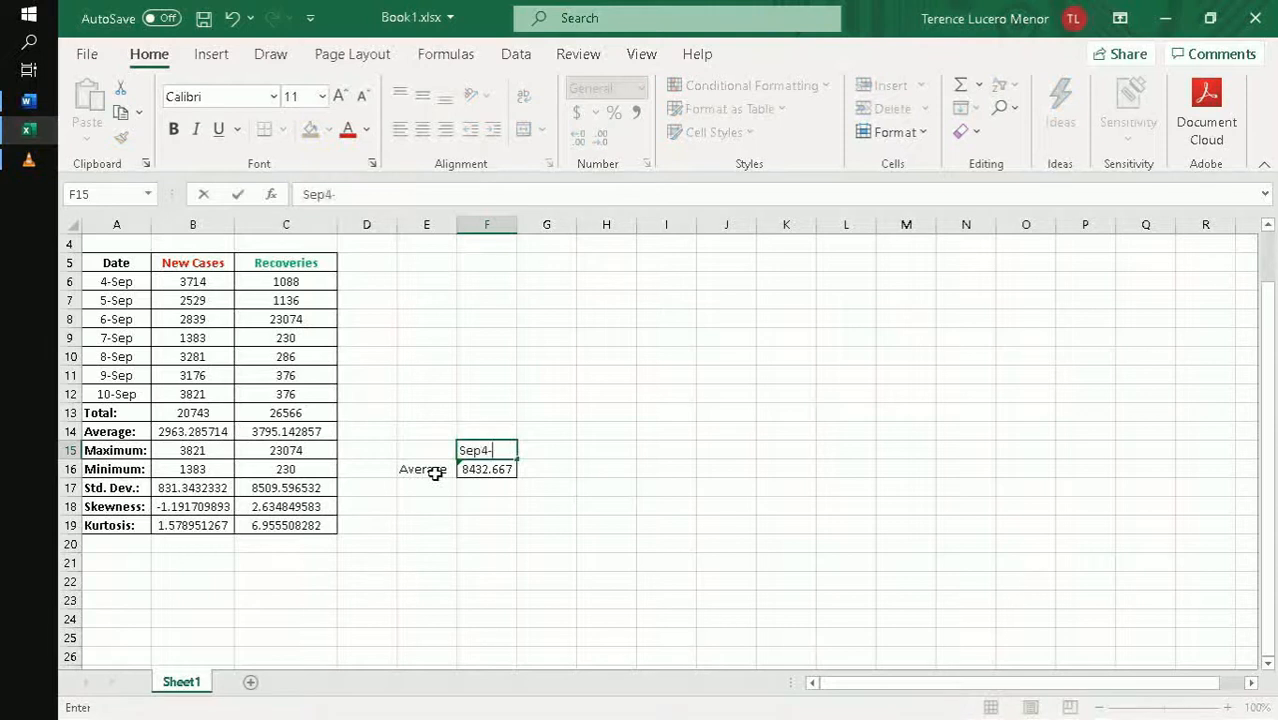
{"action": "type", "text": "6"}
{"action": "key", "text": "Up"}
{"action": "type", "text": "Recoveries"}
- Center and bold the headings in F14:F15, autofit column F, and bold the Average label in E16
{"action": "key", "text": "shift+Down"}
{"action": "left_click", "coordinate": [422, 128]}
{"action": "key", "text": "ctrl+b"}
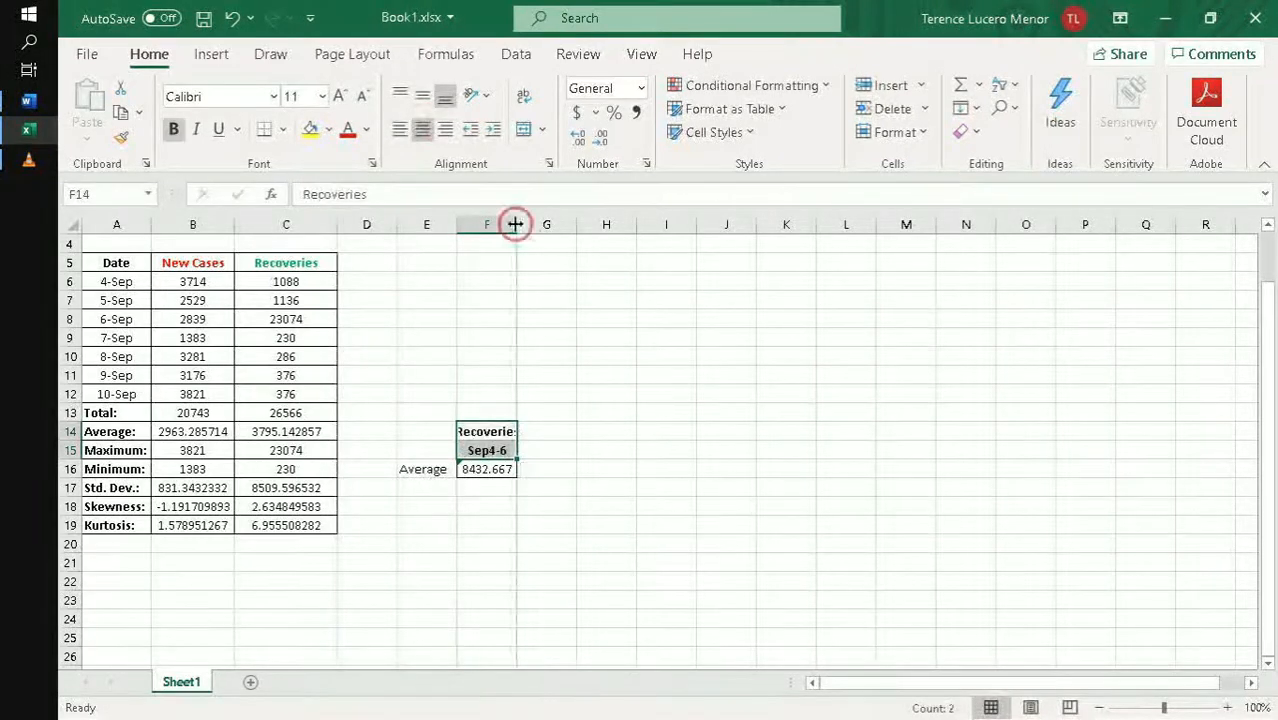
{"action": "double_click", "coordinate": [515, 224]}
{"action": "left_click", "coordinate": [422, 469]}
{"action": "key", "text": "ctrl+b"}
{"action": "left_click", "coordinate": [525, 432]}
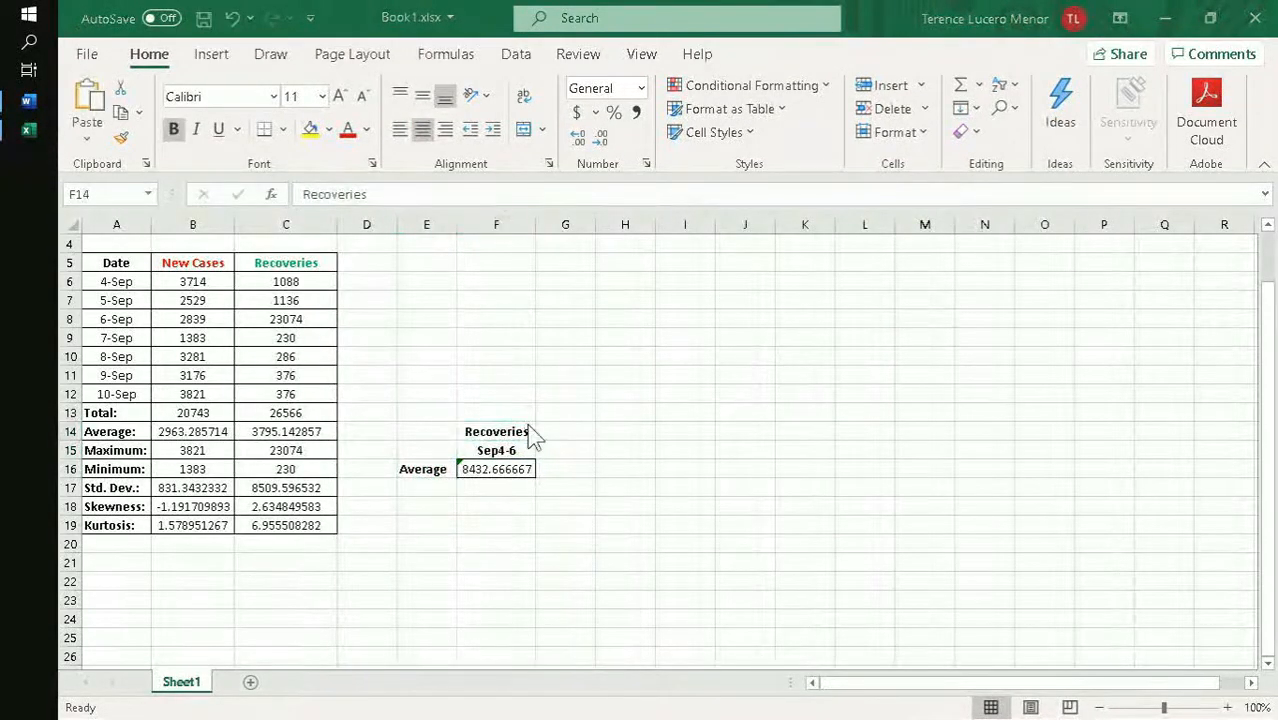
{"action": "left_click", "coordinate": [530, 432]}
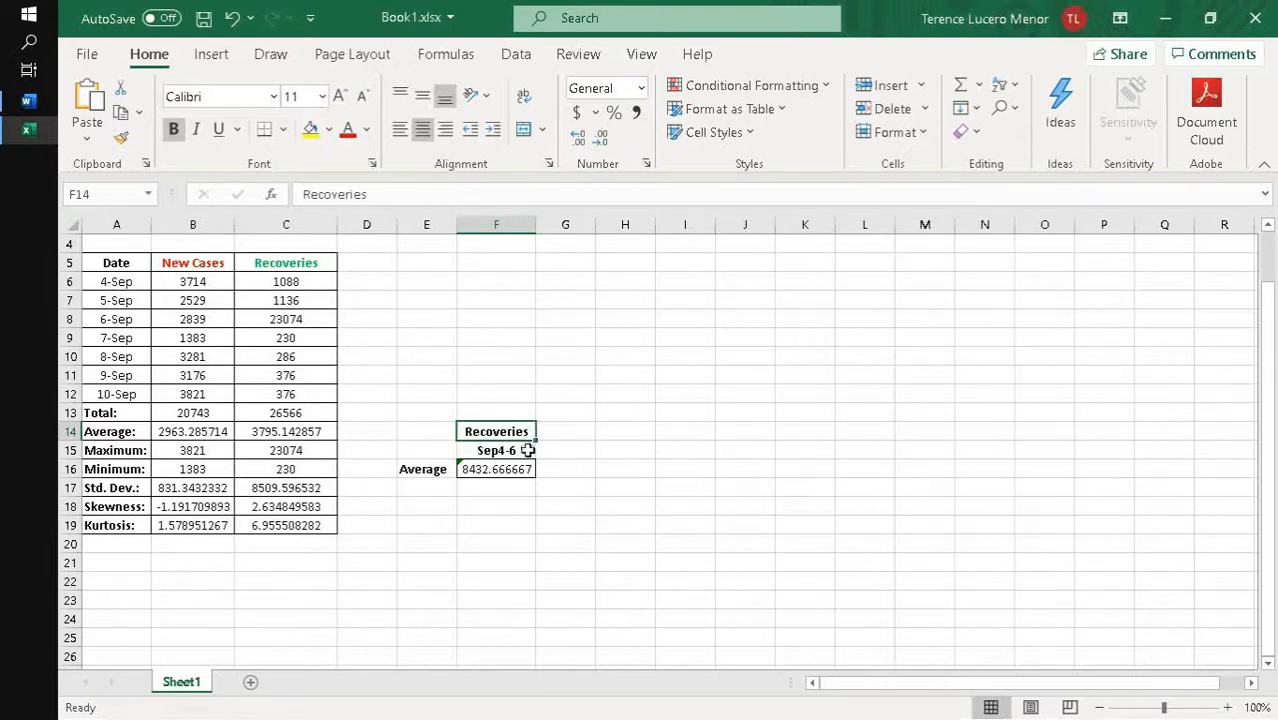
- Make only the column references absolute in F16, so its formula reads =AVERAGE($C6:$C8)
{"action": "left_click", "coordinate": [522, 466]}
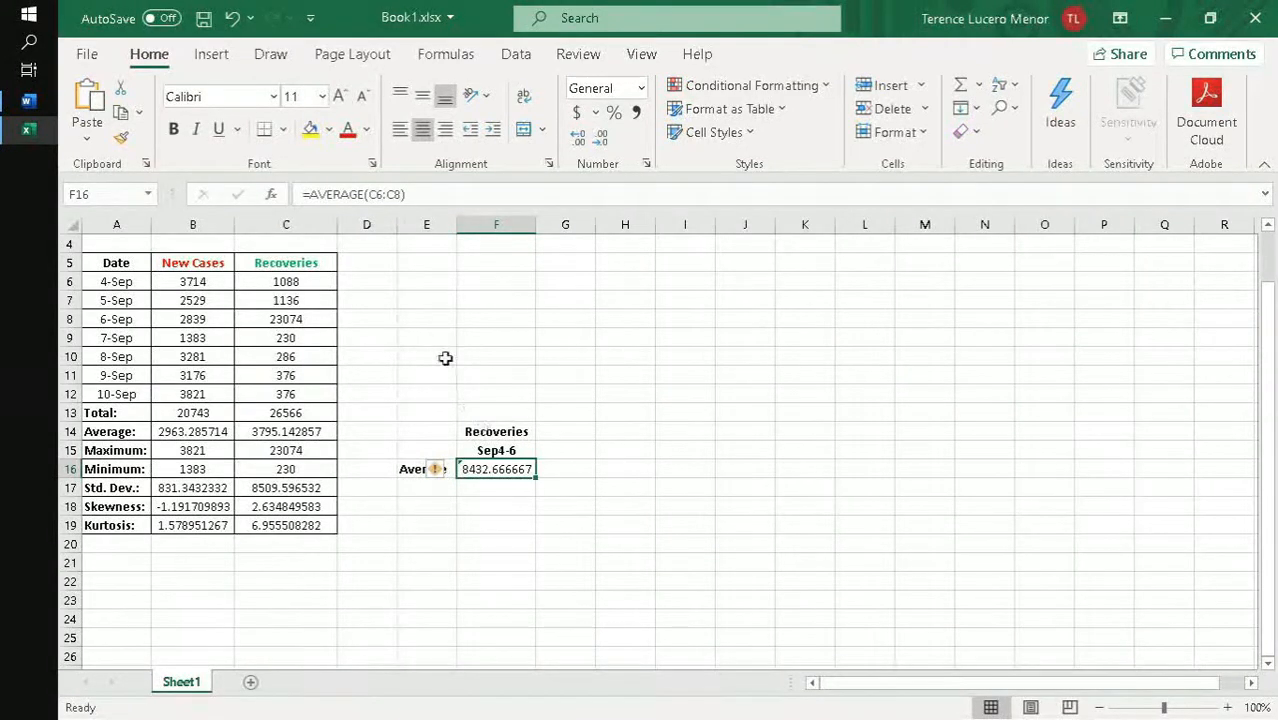
{"action": "left_click", "coordinate": [381, 196]}
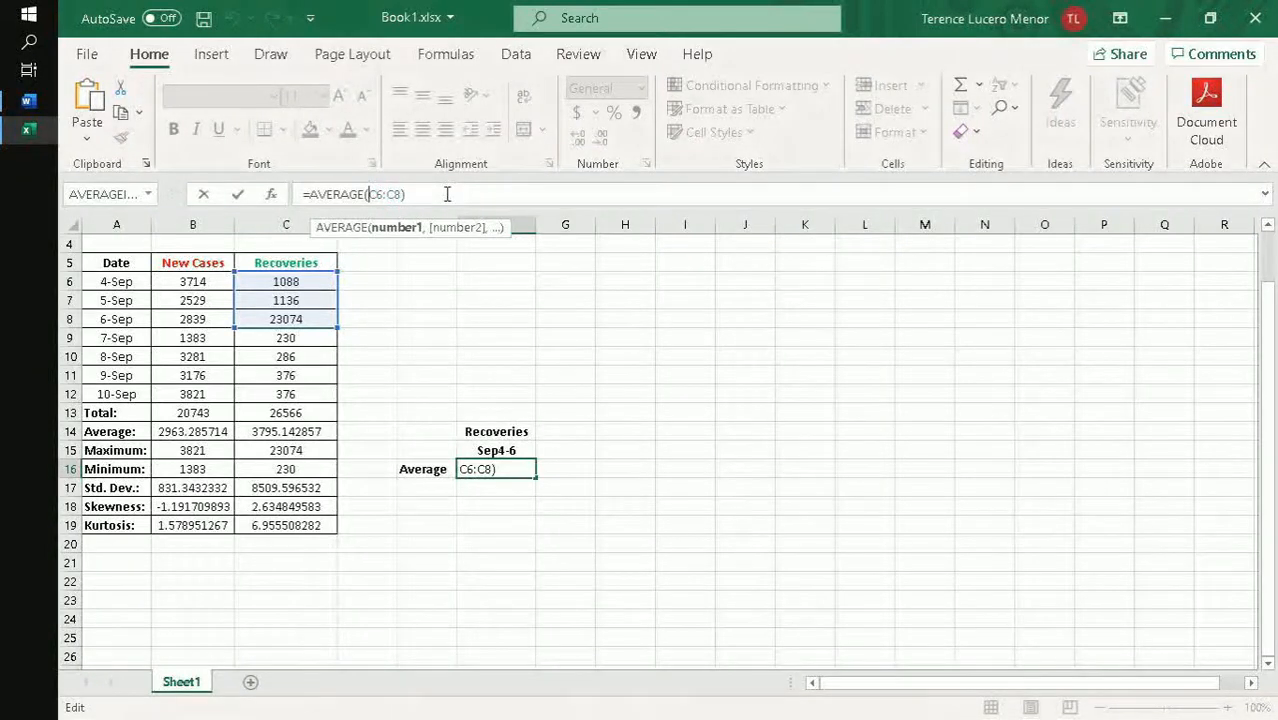
{"action": "type", "text": "$"}
{"action": "key", "text": "Right"}
{"action": "type", "text": "$"}
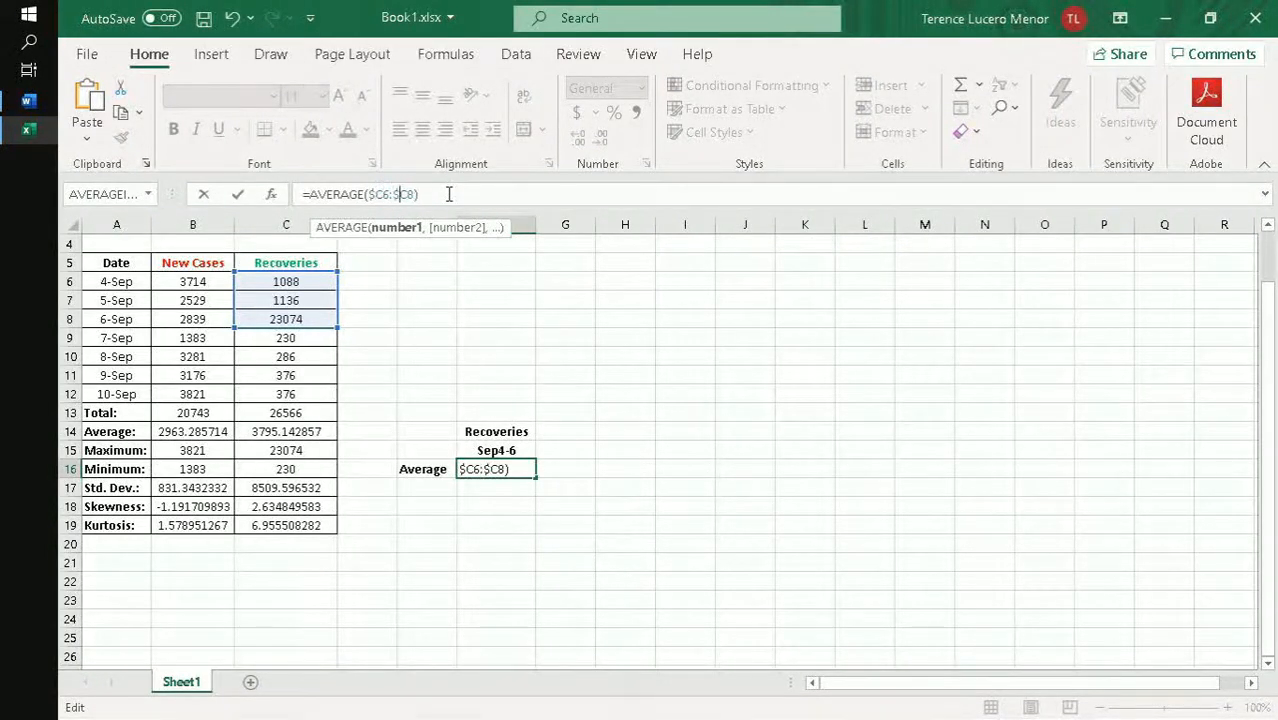
{"action": "key", "text": "Tab"}
{"action": "key", "text": "Left"}
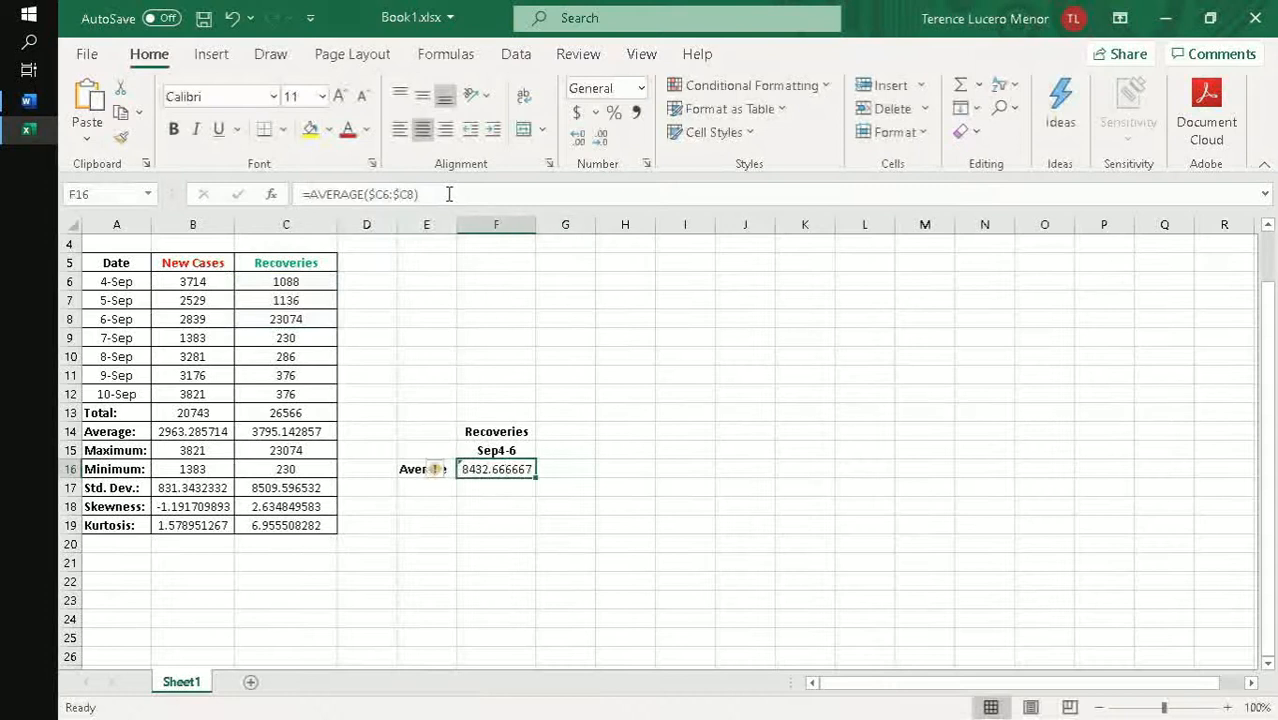
- Copy the F16 average formula into G16 and F17, and check which cells the F17 copy refers to
{"action": "key", "text": "ctrl+c"}
{"action": "key", "text": "Right"}
{"action": "key", "text": "ctrl+v"}
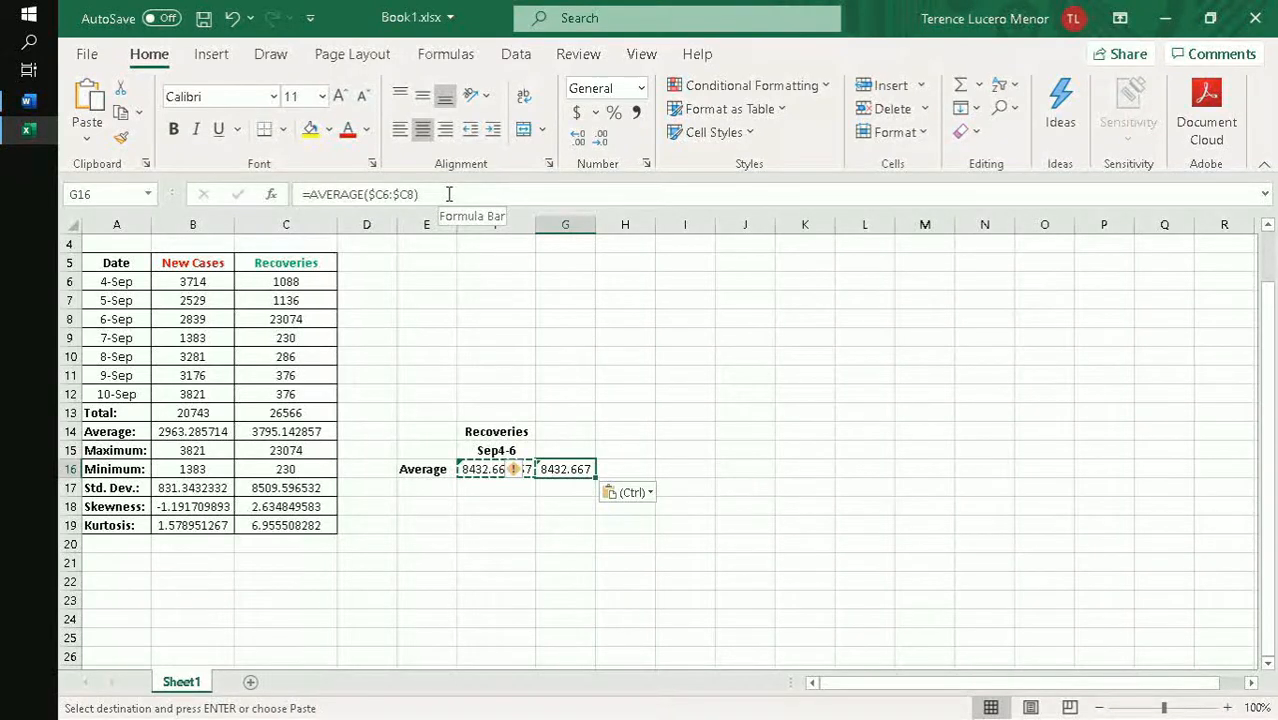
{"action": "key", "text": "Left"}
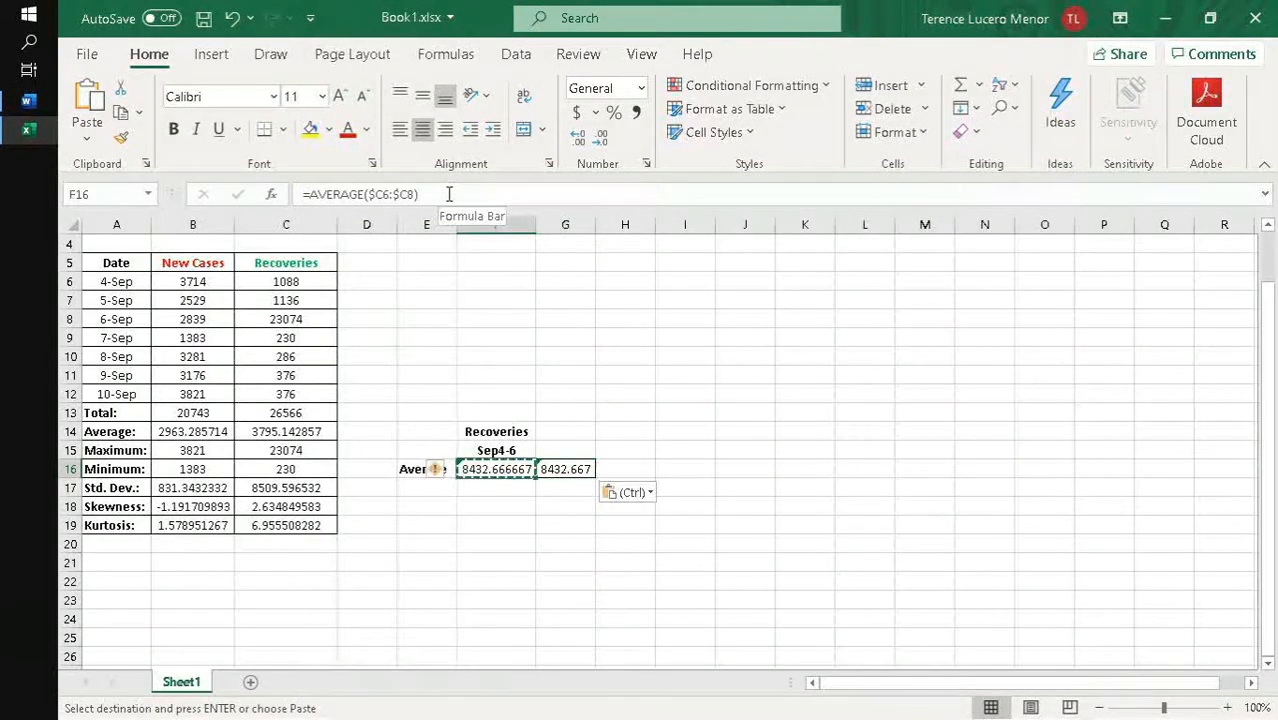
{"action": "key", "text": "Down"}
{"action": "key", "text": "ctrl+v"}
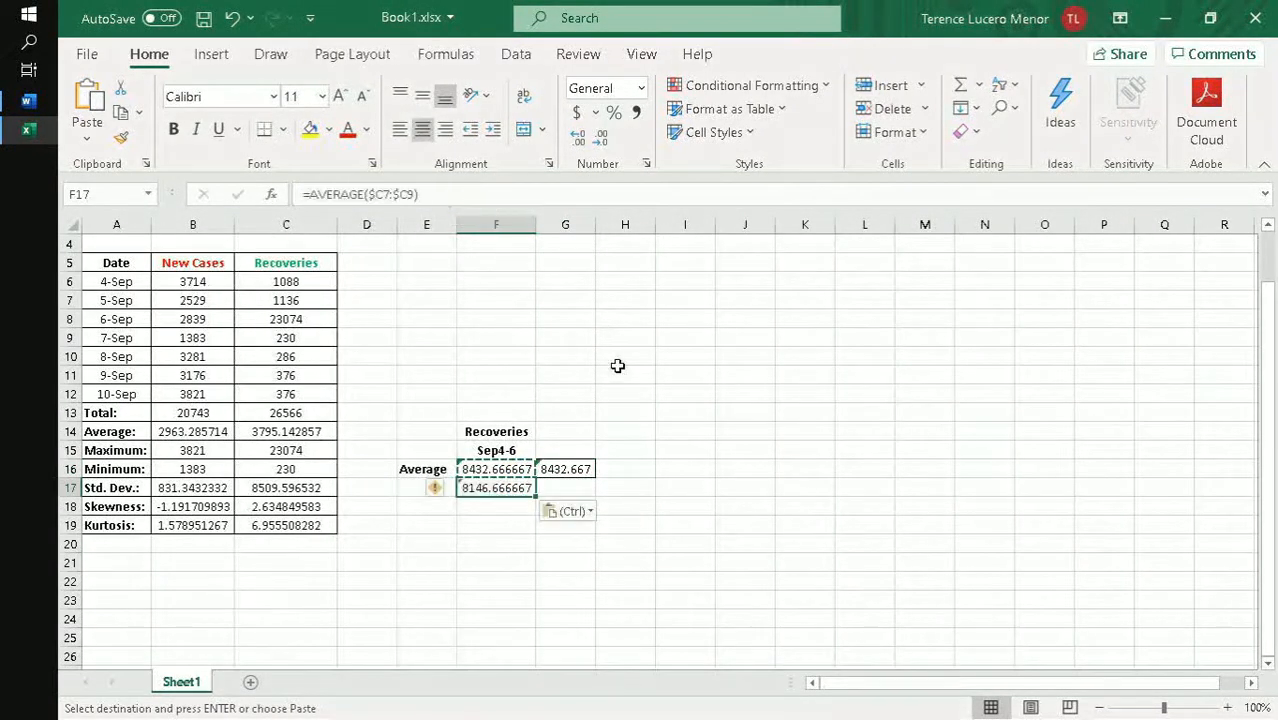
{"action": "left_click", "coordinate": [570, 489]}
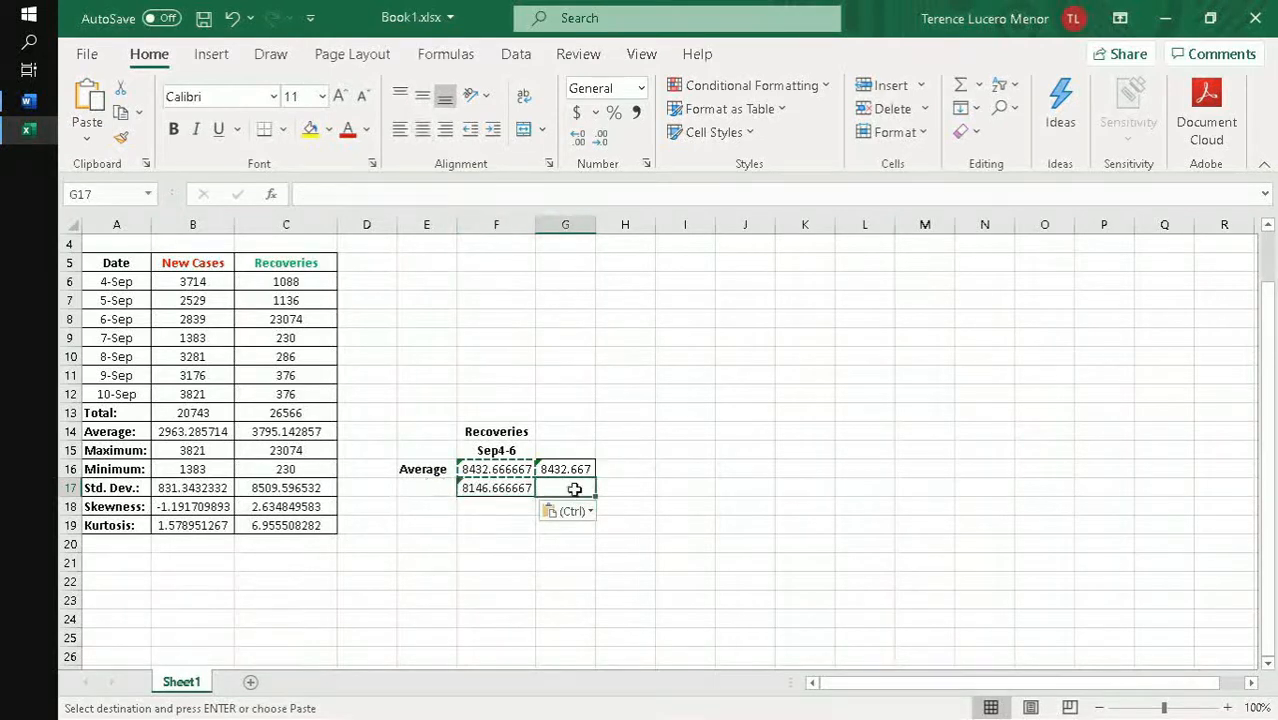
{"action": "left_click", "coordinate": [515, 489]}
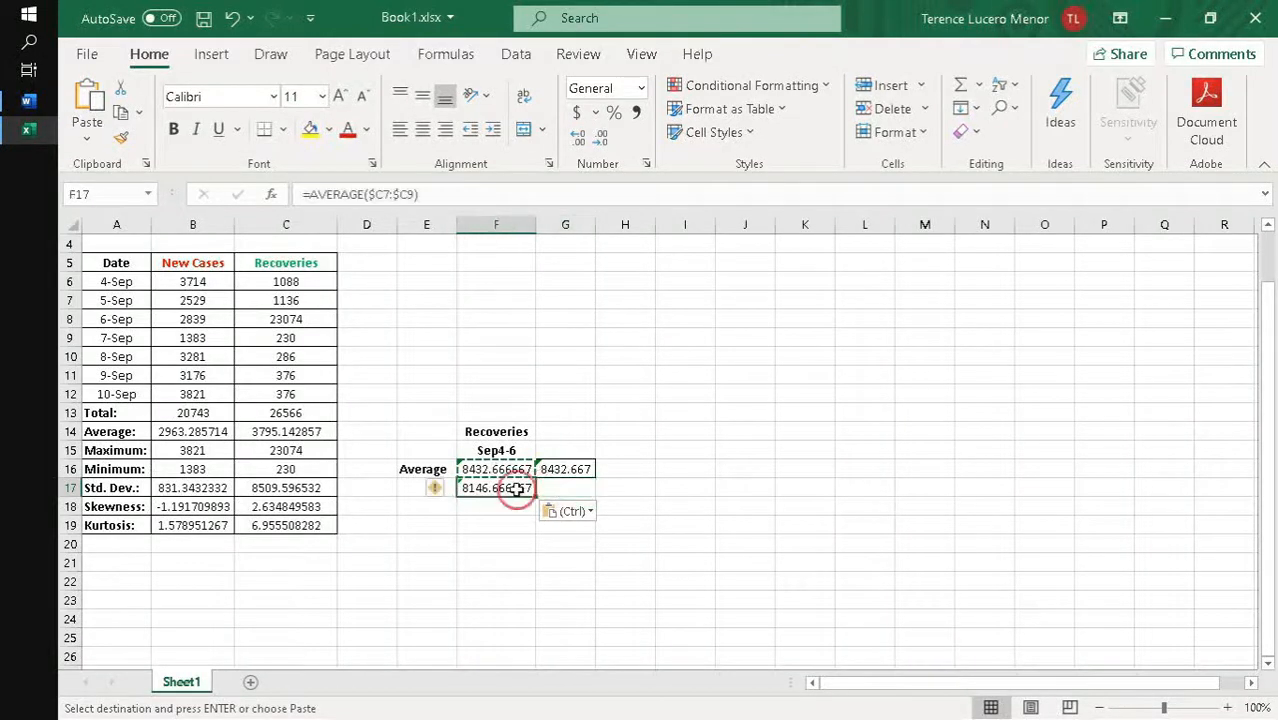
{"action": "left_click", "coordinate": [600, 186]}
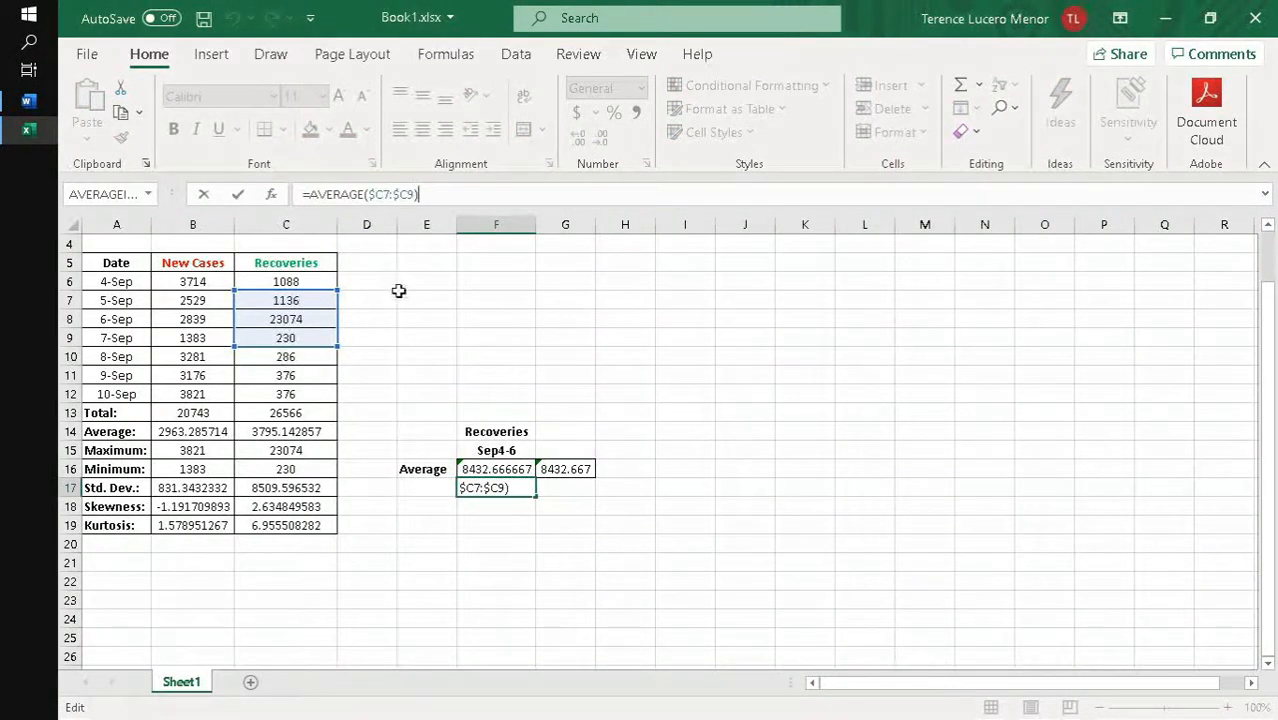
{"action": "key", "text": "Tab"}
- Make the row references in F16 absolute too, so its formula reads =AVERAGE($C$6:$C$8)
{"action": "left_click", "coordinate": [494, 466]}
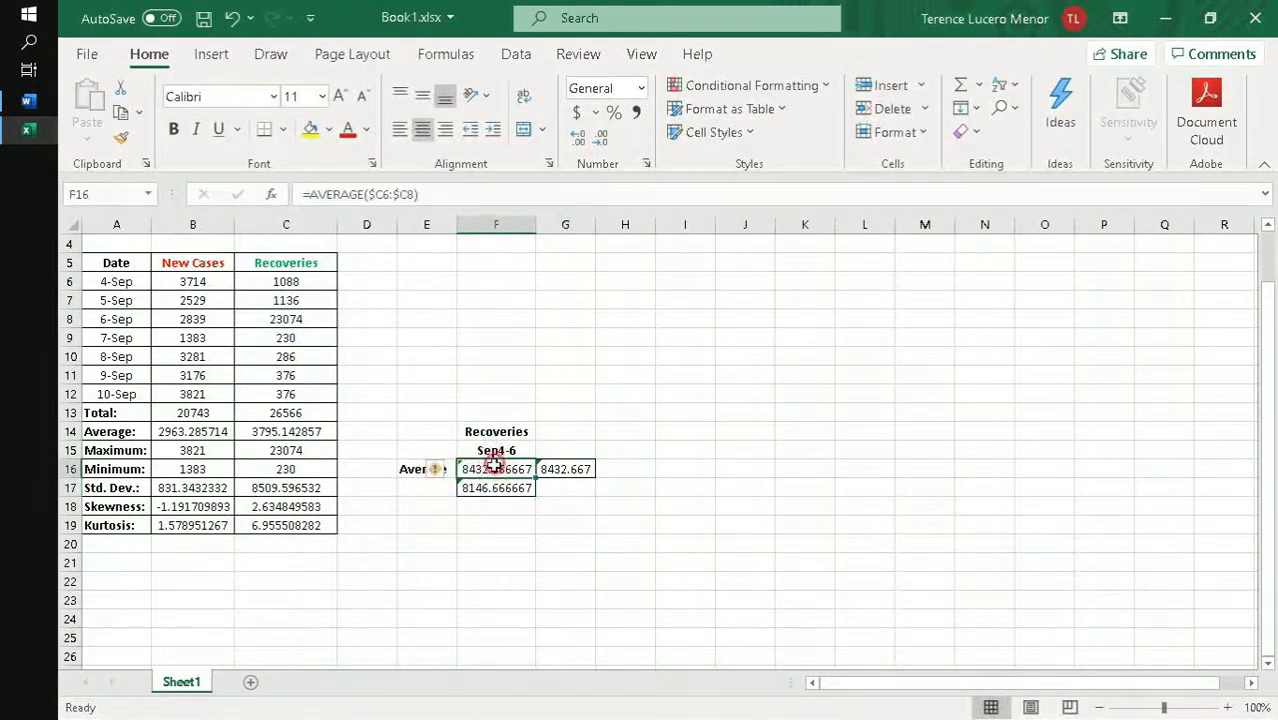
{"action": "left_click", "coordinate": [385, 194]}
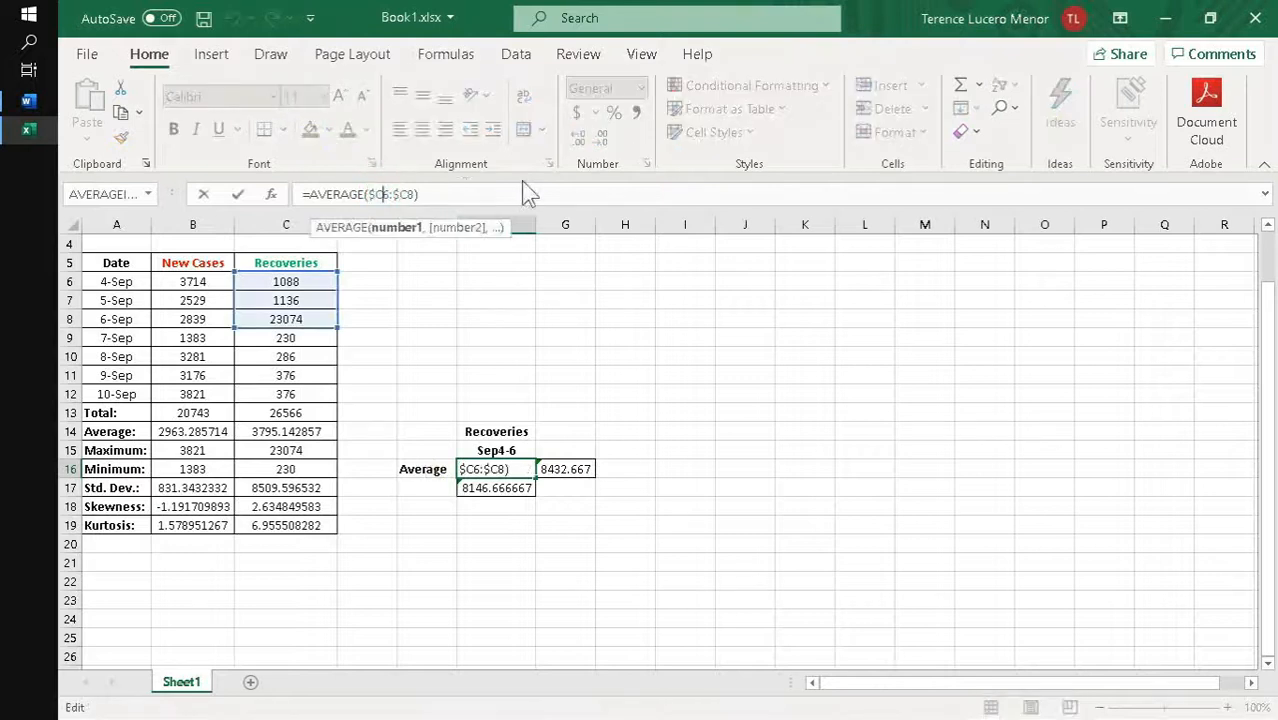
{"action": "type", "text": "$"}
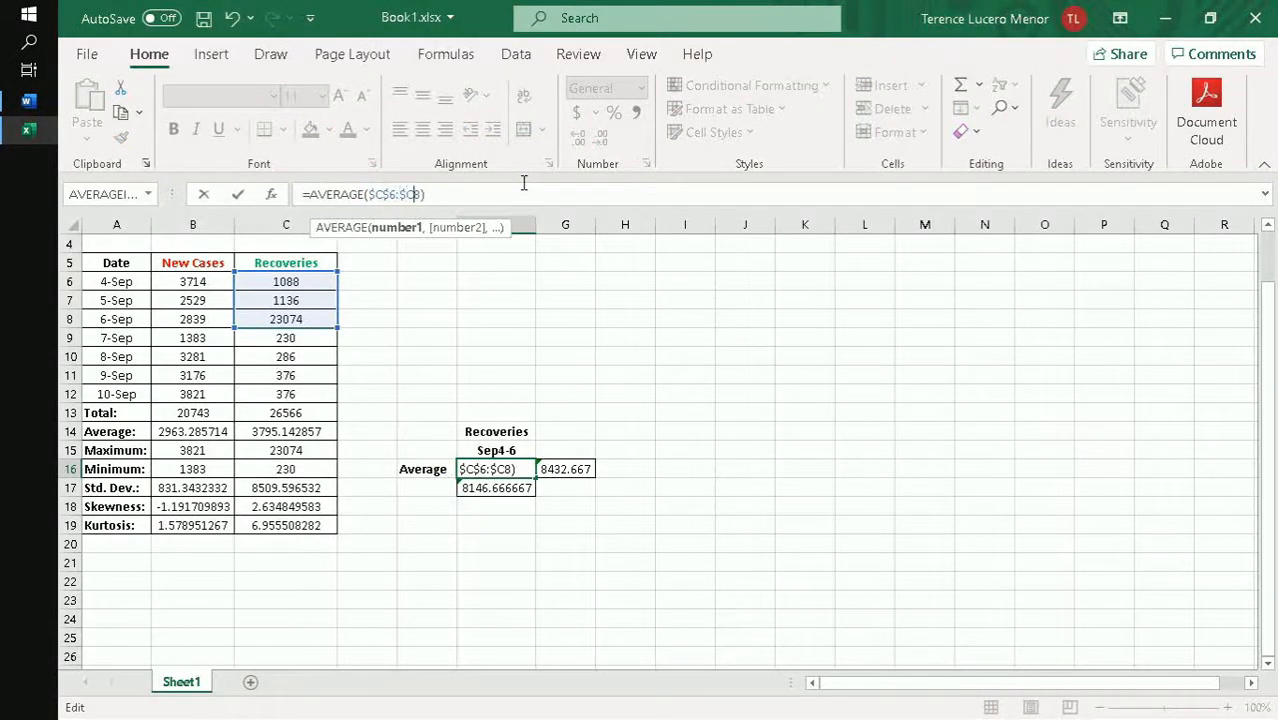
{"action": "key", "text": "Return"}
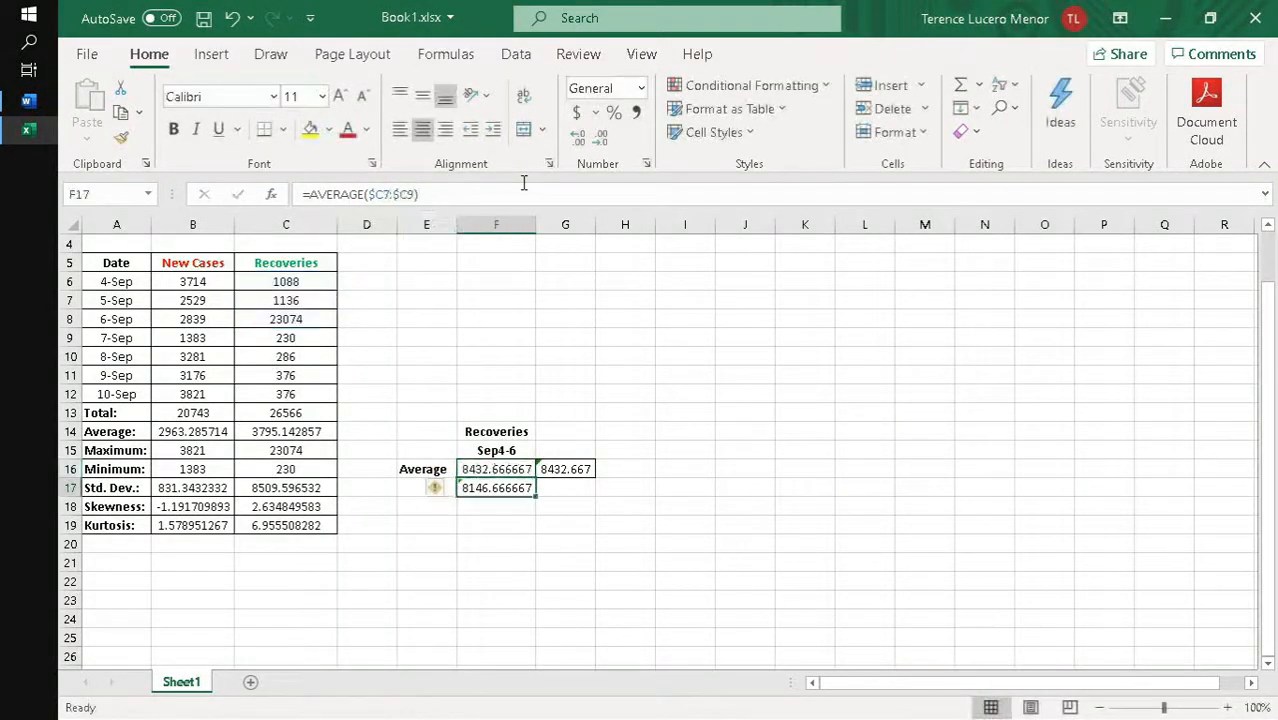
- Copy the fully absolute average formula from F16 over F17 and check the references of the copy
{"action": "left_click", "coordinate": [494, 467]}
{"action": "key", "text": "ctrl+c"}
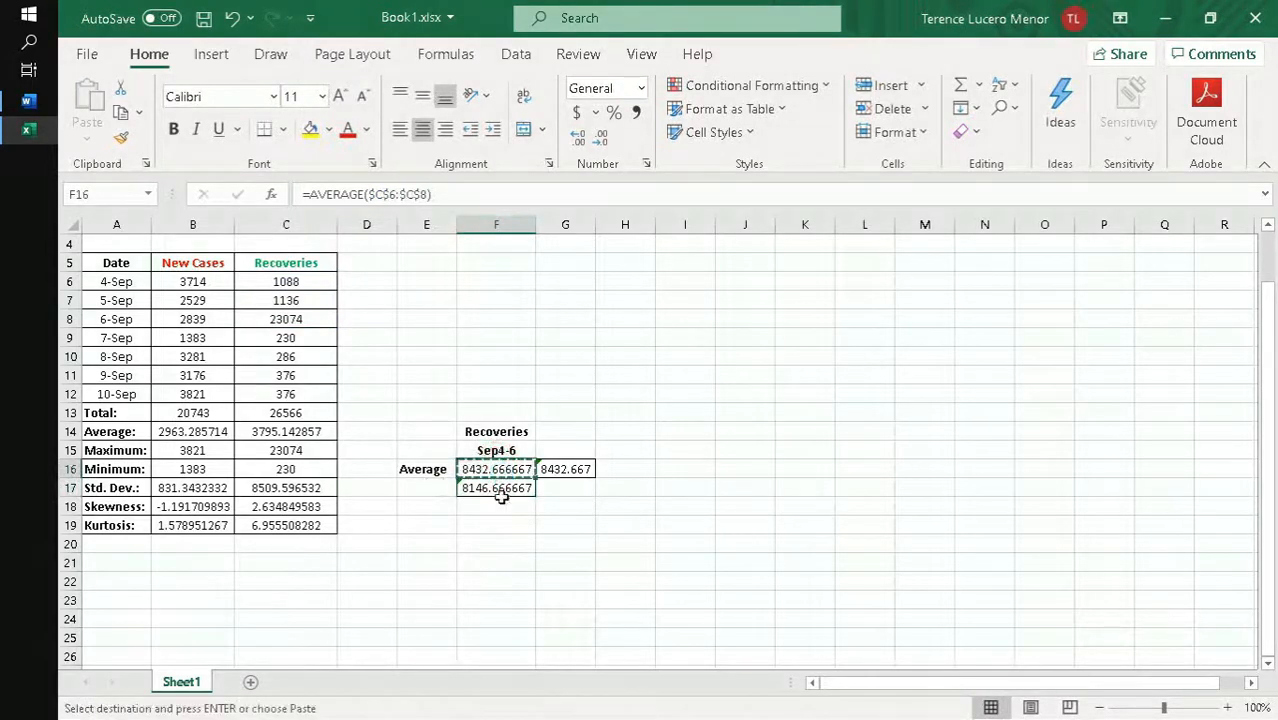
{"action": "left_click", "coordinate": [498, 489]}
{"action": "key", "text": "ctrl+v"}
{"action": "left_click", "coordinate": [450, 194]}
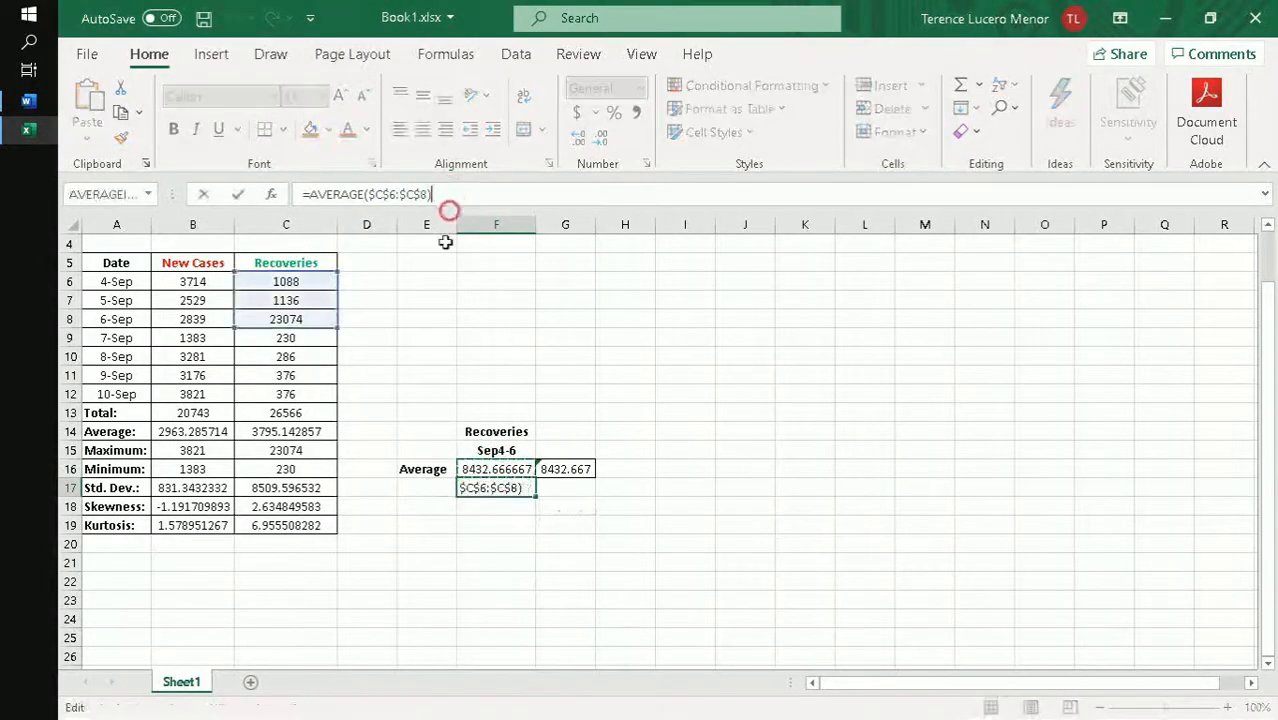
{"action": "key", "text": "Escape"}
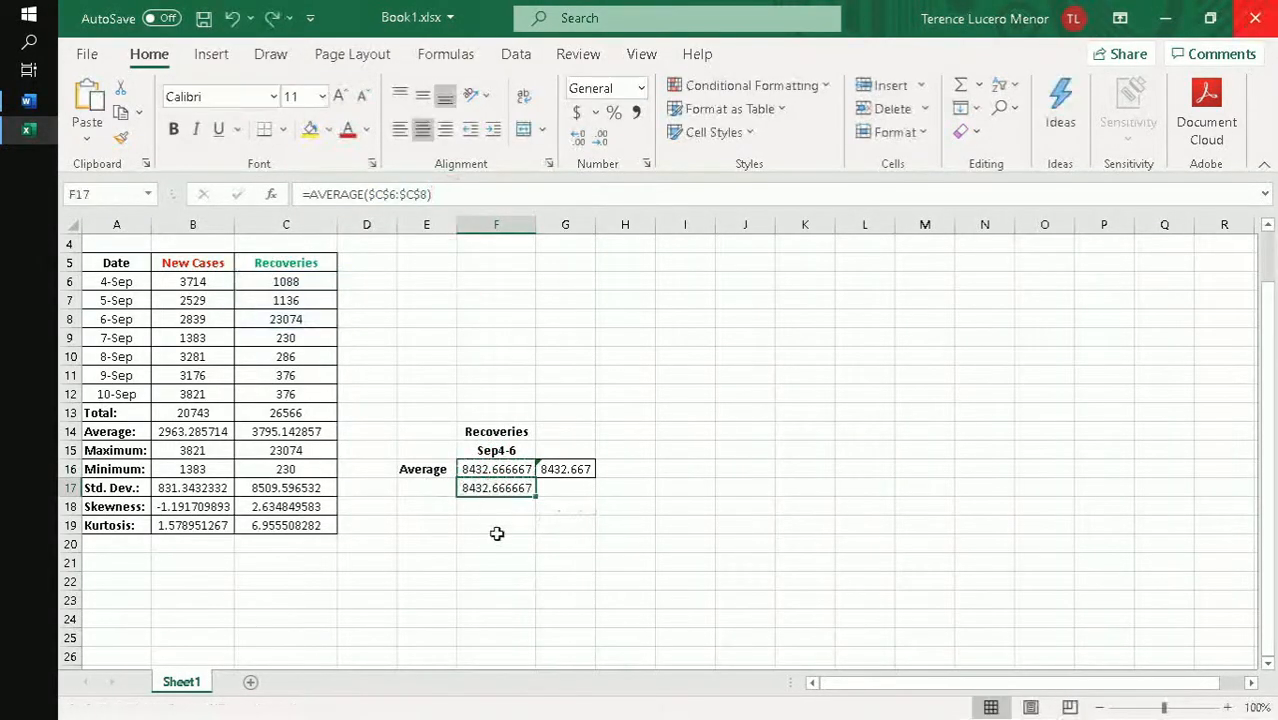
- Cycle the first reference in F17's average formula through its relative and absolute forms back to $C$6, and recheck the formula
{"action": "left_click", "coordinate": [377, 194]}
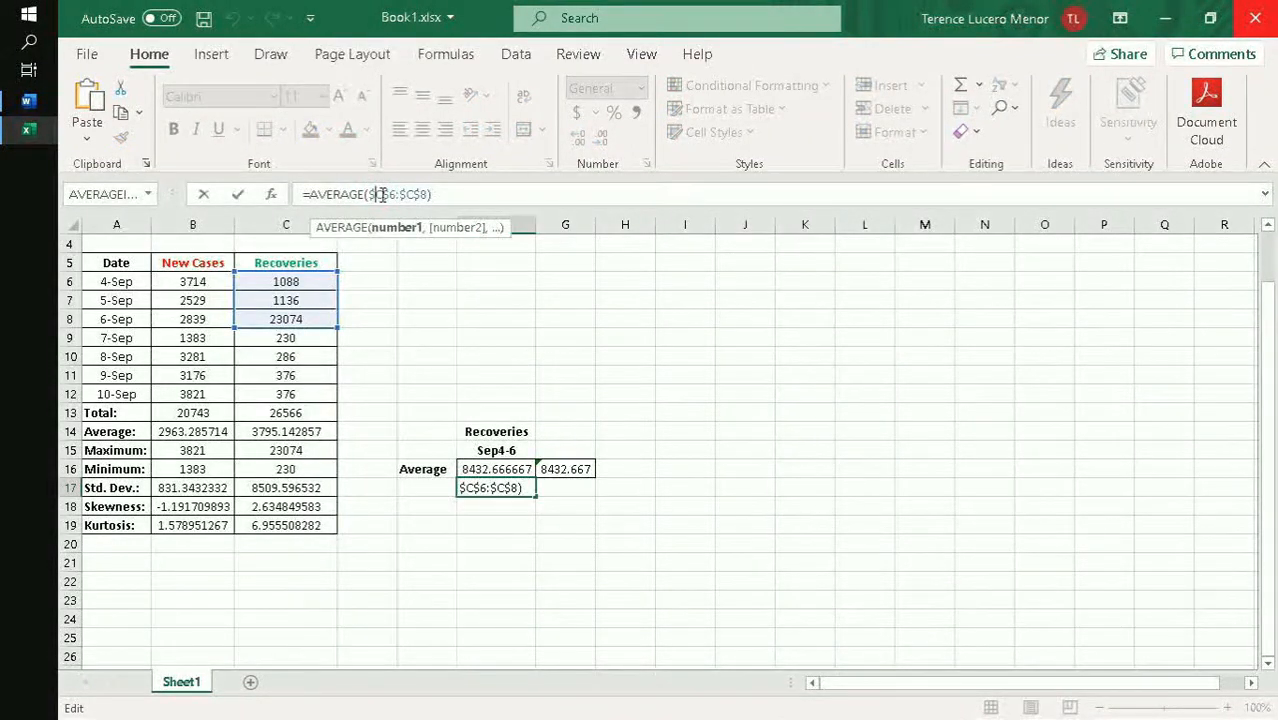
{"action": "key", "text": "F4"}
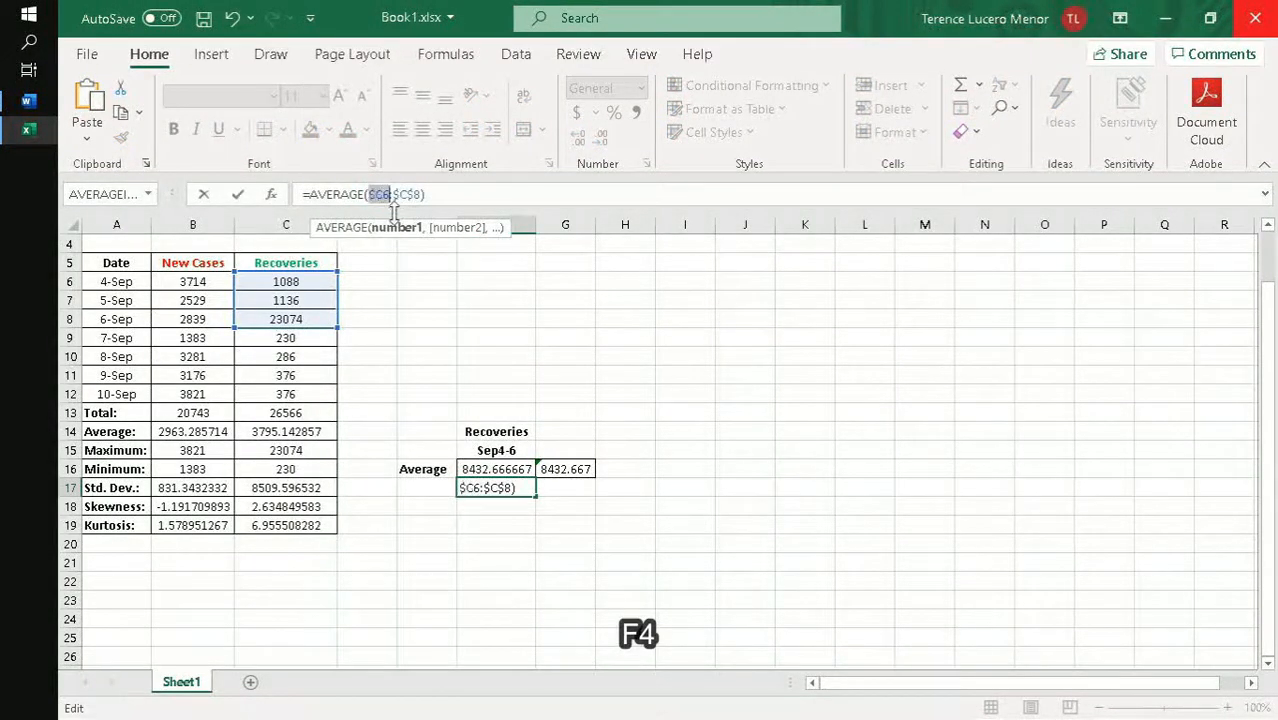
{"action": "key", "text": "F4"}
{"action": "key", "text": "F4"}
{"action": "key", "text": "F4"}
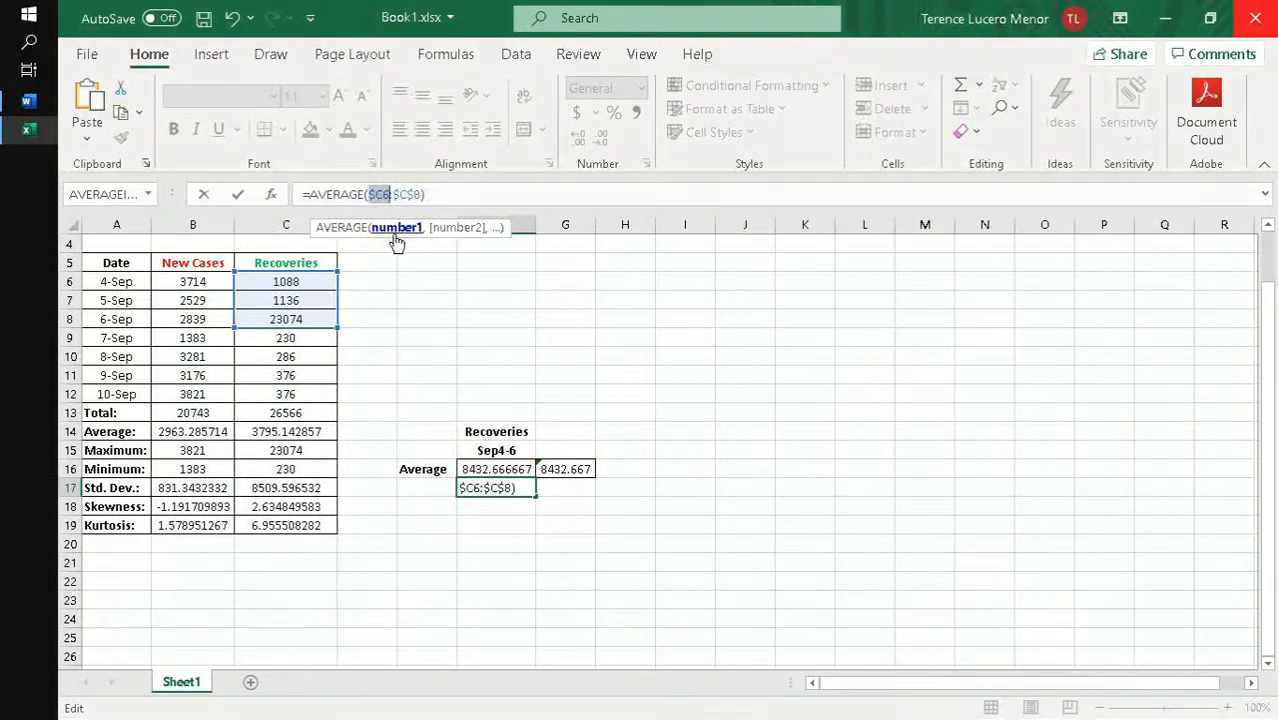
{"action": "key", "text": "F4"}
{"action": "key", "text": "F4"}
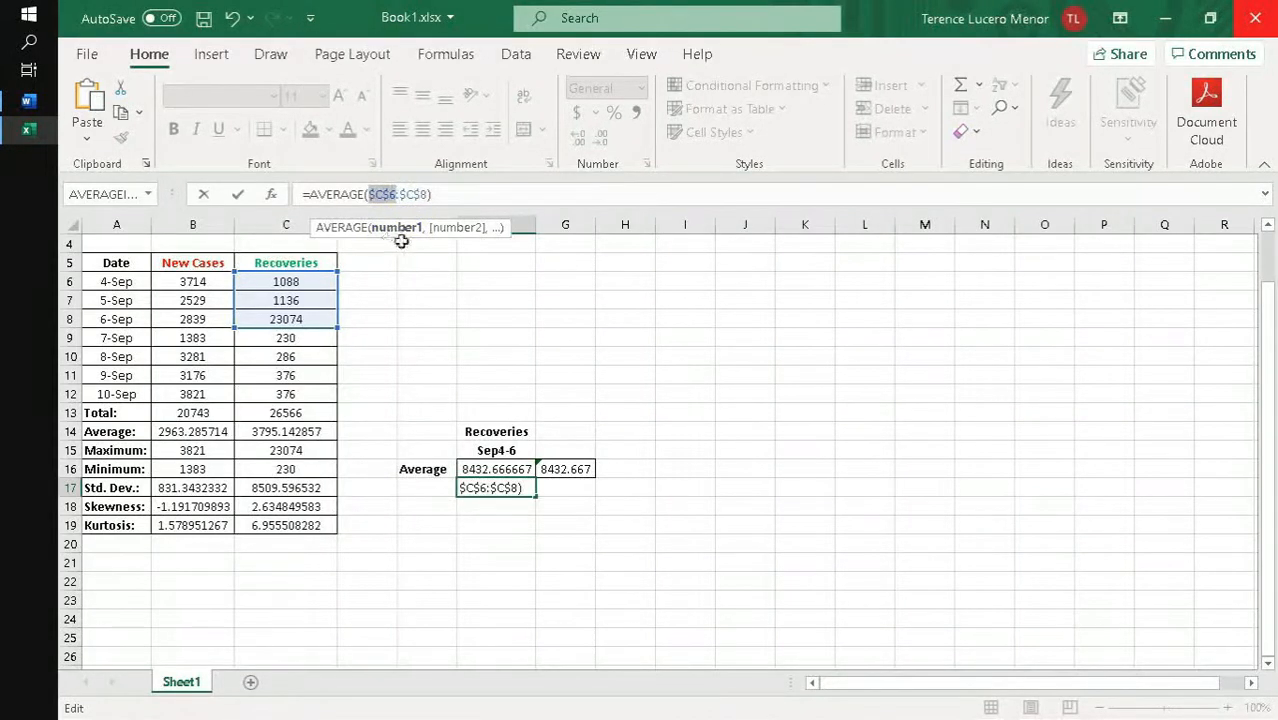
{"action": "key", "text": "Return"}
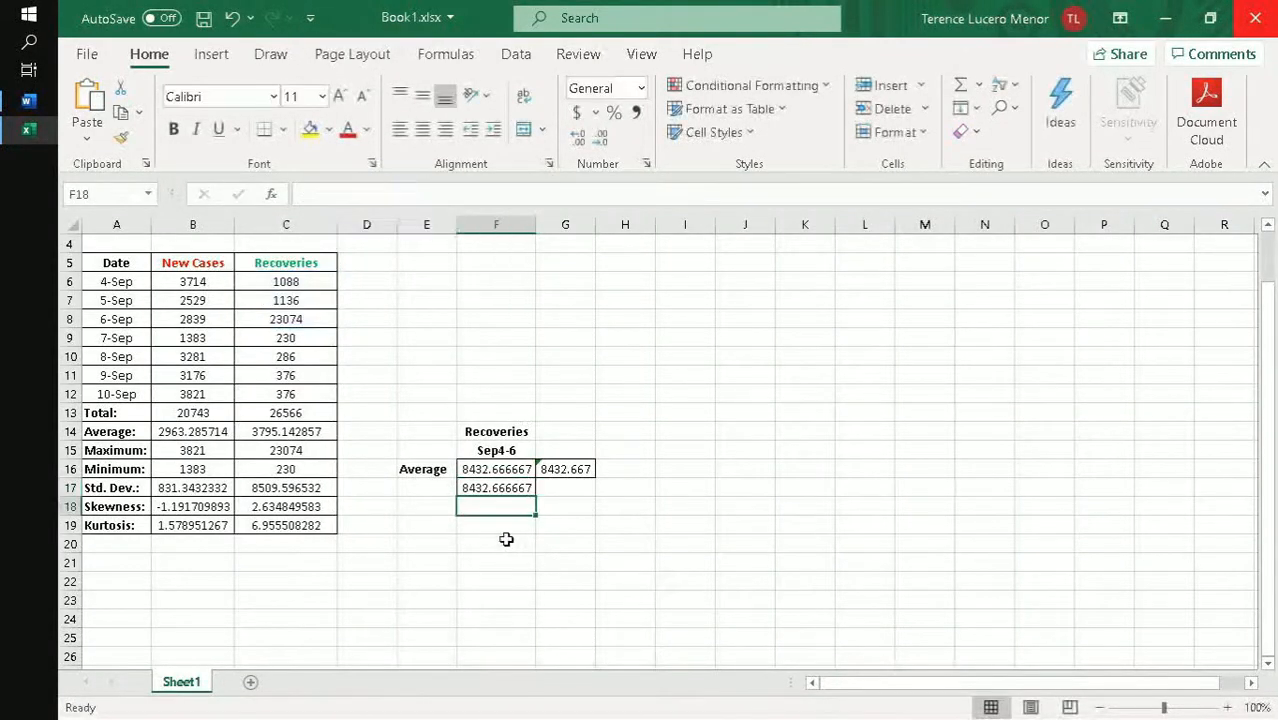
{"action": "key", "text": "Up"}
{"action": "key", "text": "F2"}
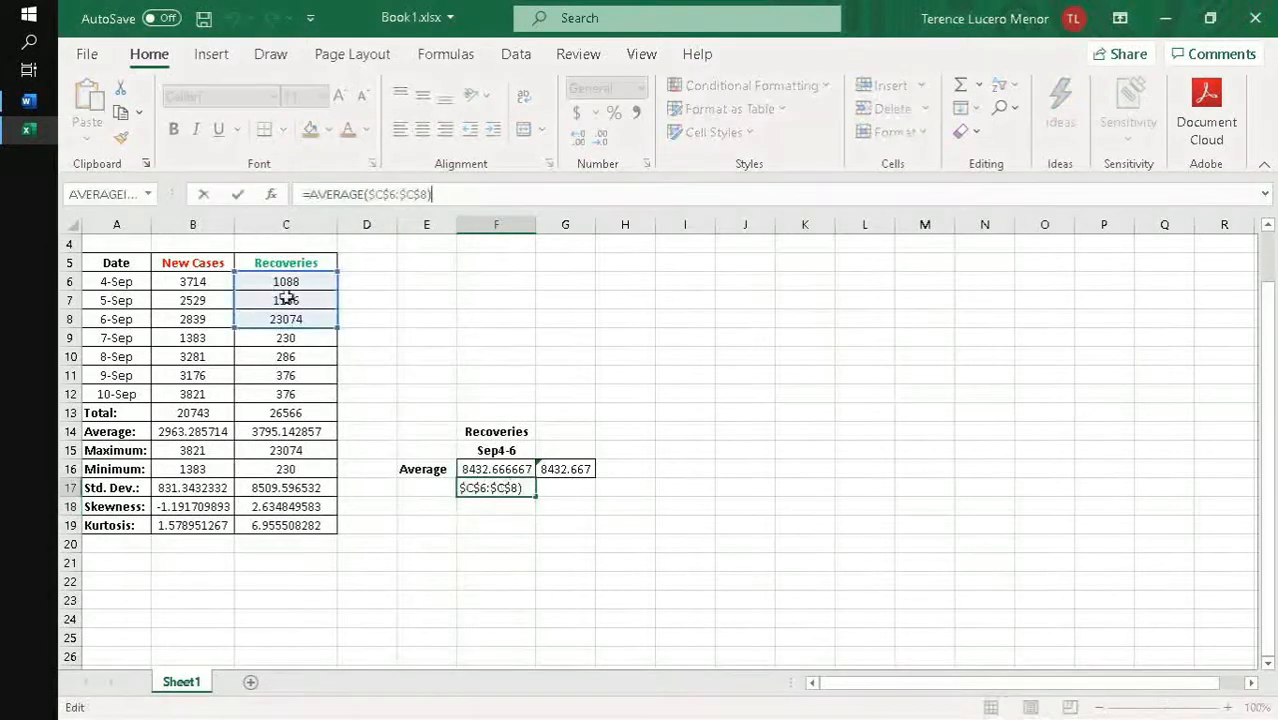
- Fill the fully absolute average formula from F16 across the range F16:H20
{"action": "left_click", "coordinate": [490, 469]}
{"action": "left_click_drag", "start_coordinate": [535, 478], "coordinate": [648, 538]}
{"action": "left_click_drag", "start_coordinate": [655, 478], "coordinate": [663, 550]}
{"action": "left_click", "coordinate": [620, 541]}
{"action": "left_click", "coordinate": [570, 199]}
{"action": "key", "text": "Tab"}
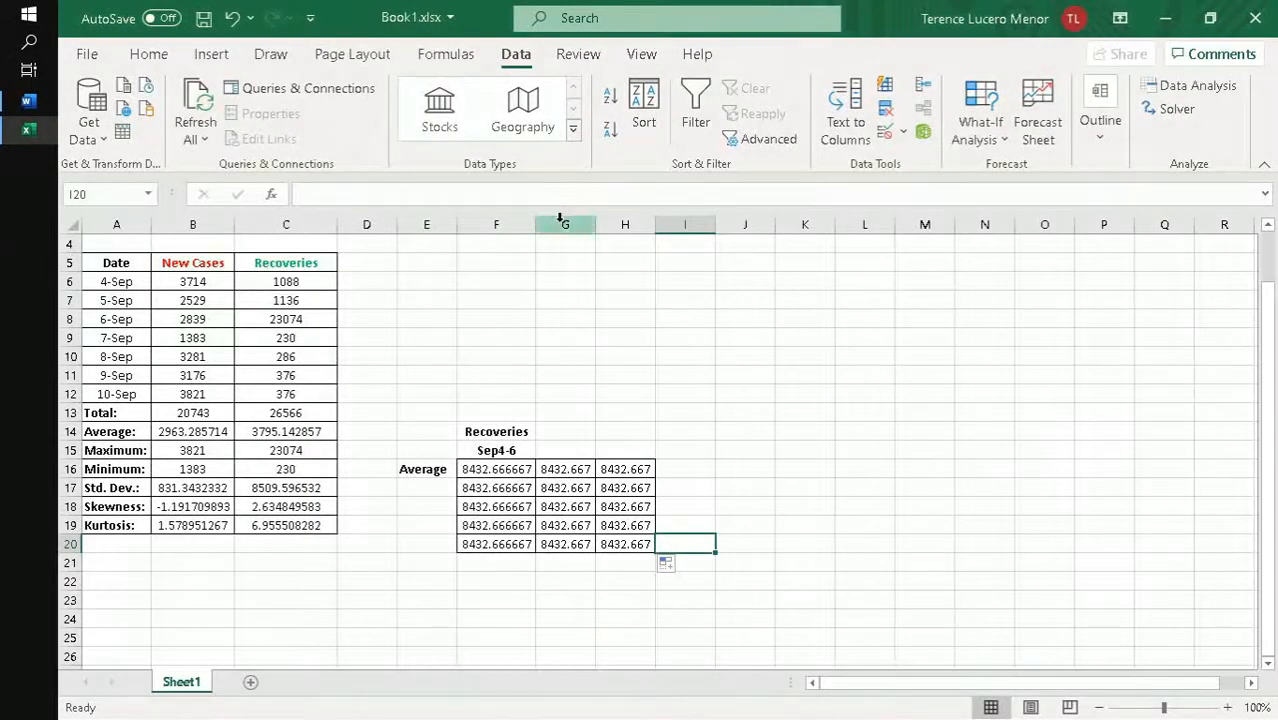
- Enter the binomial distribution formula =BINOM.DIST(G6,H6,I6,J6) in F7
{"action": "left_click", "coordinate": [518, 307]}
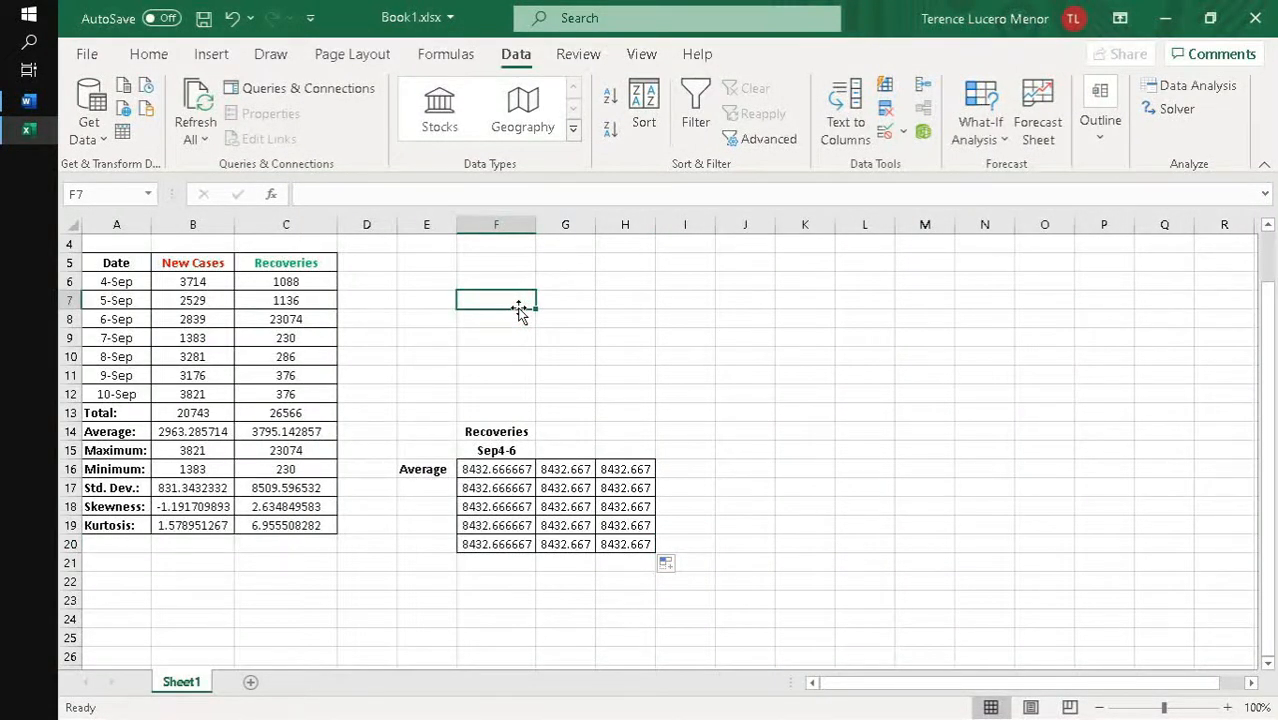
{"action": "type", "text": "=binom"}
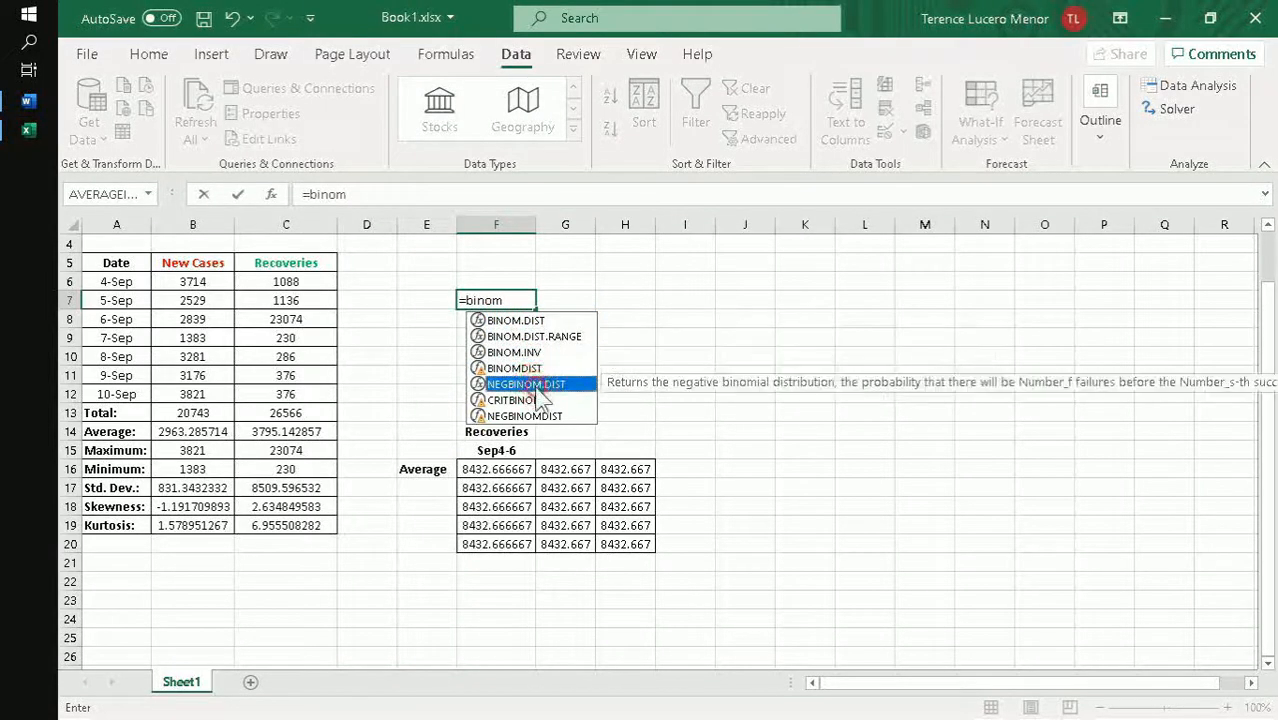
{"action": "left_click", "coordinate": [538, 352]}
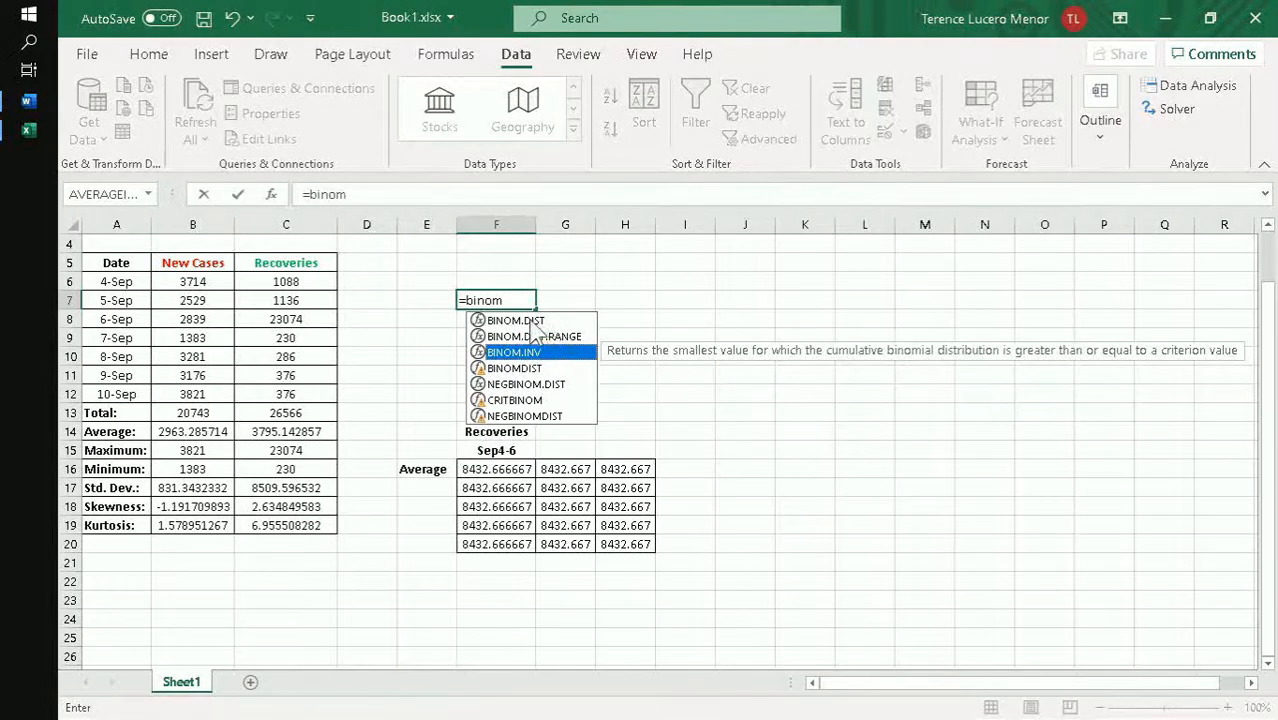
{"action": "double_click", "coordinate": [531, 321]}
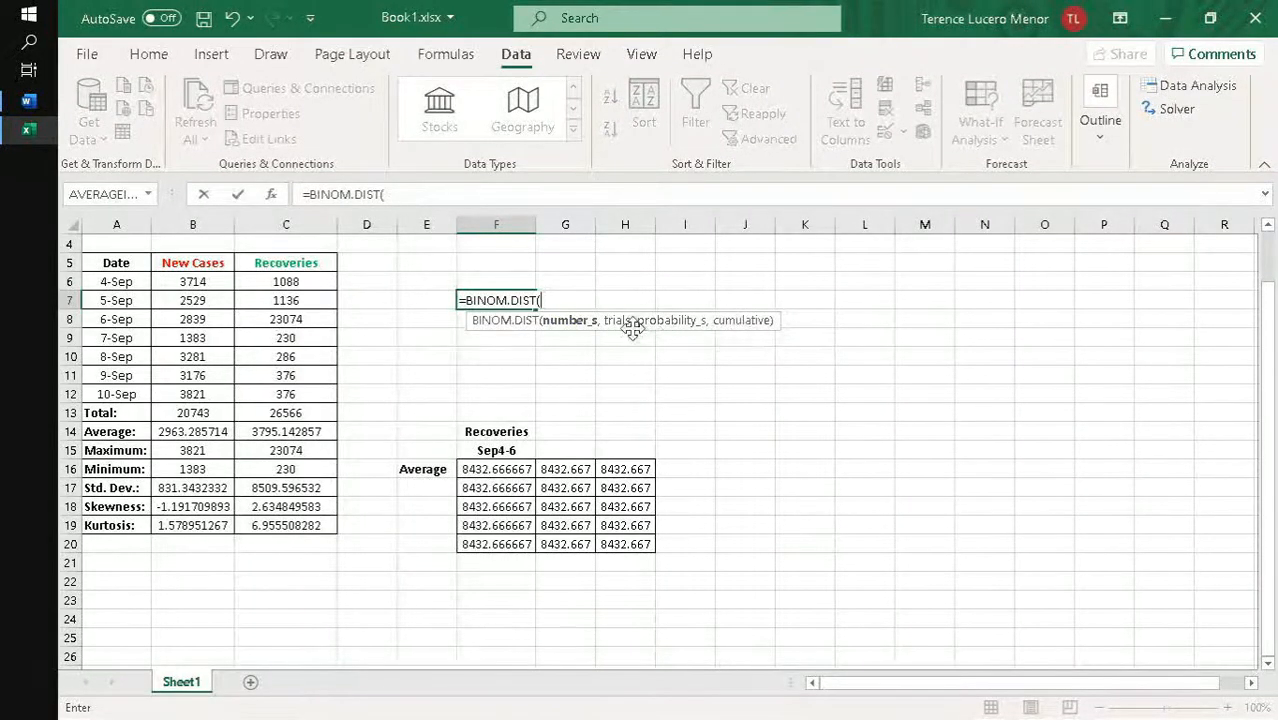
{"action": "left_click", "coordinate": [575, 281]}
{"action": "type", "text": ","}
{"action": "left_click", "coordinate": [632, 280]}
{"action": "type", "text": ","}
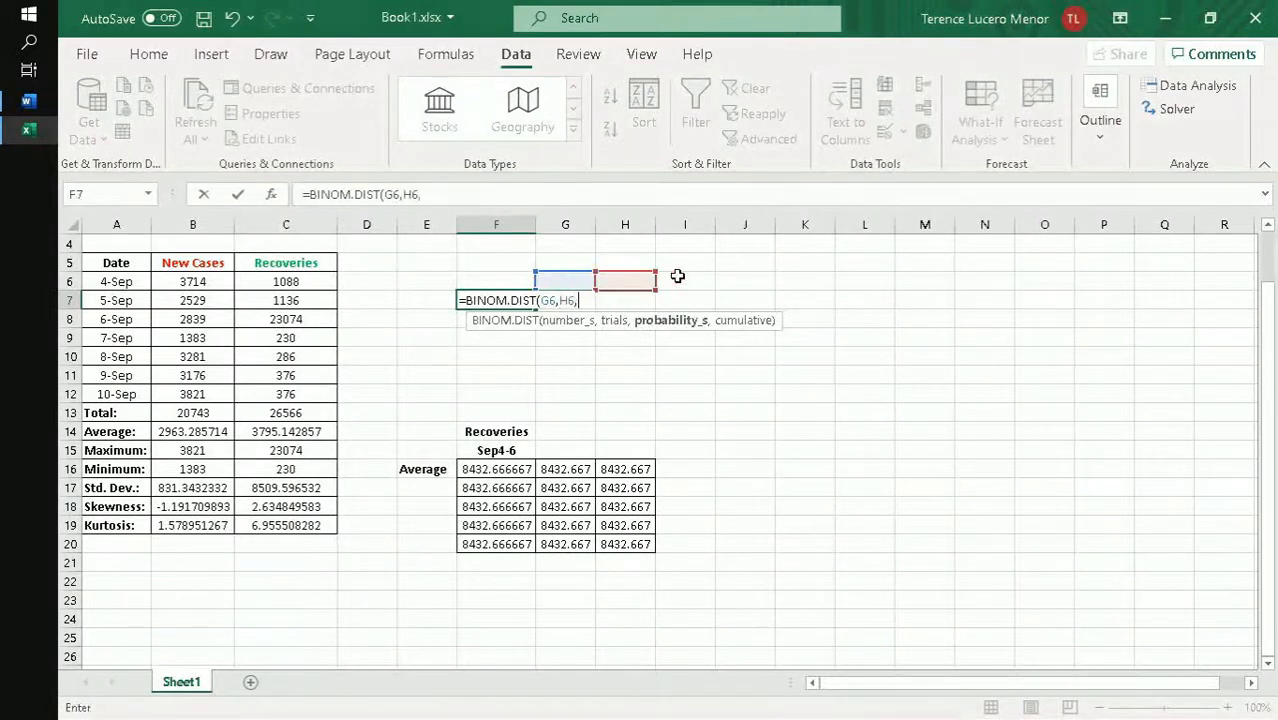
{"action": "left_click", "coordinate": [680, 280]}
{"action": "type", "text": ","}
{"action": "left_click", "coordinate": [745, 284]}
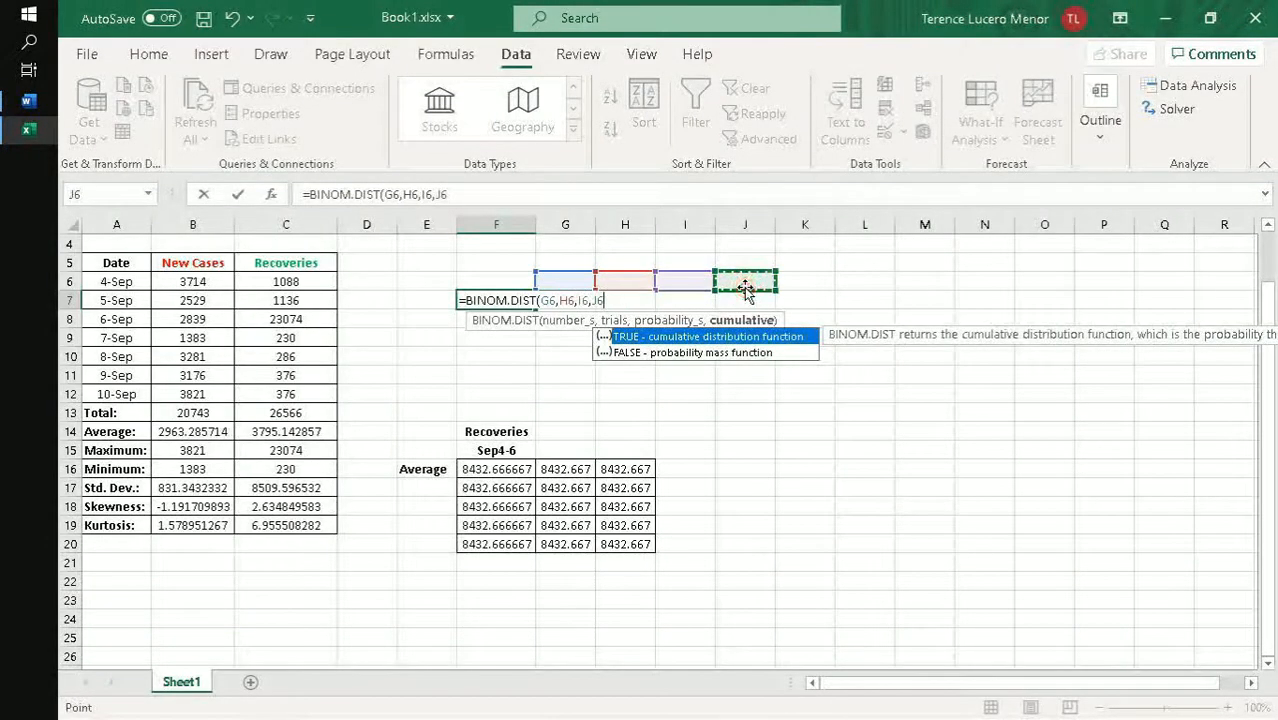
{"action": "key", "text": "Return"}
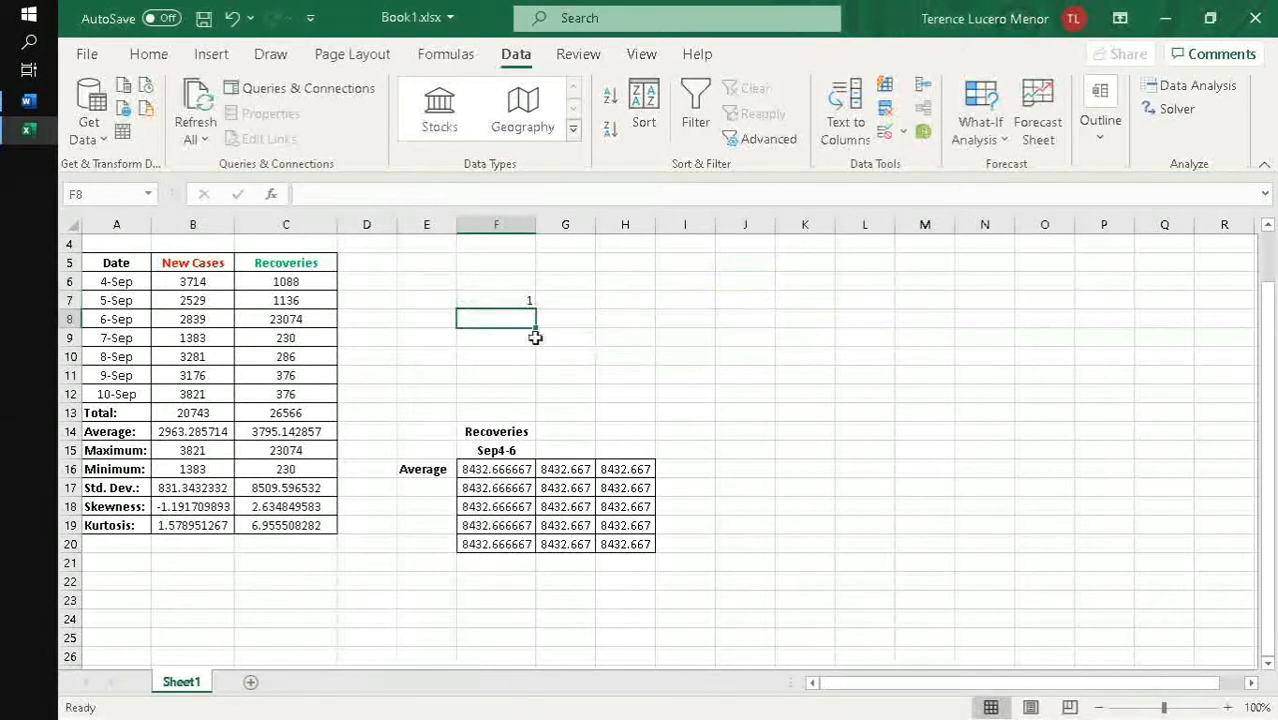
- Open the help article for the BINOM.DIST function used in F7, read its syntax and argument descriptions, and close it
{"action": "left_click_drag", "start_coordinate": [526, 302], "coordinate": [570, 320]}
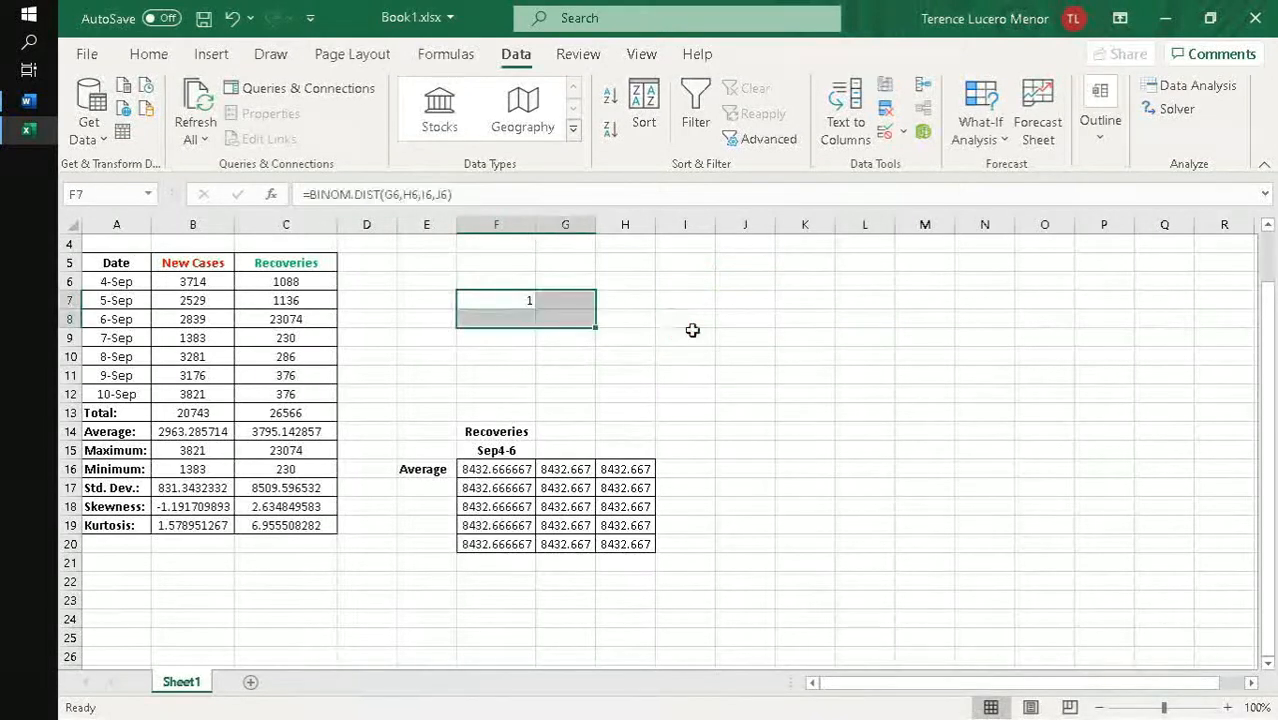
{"action": "left_click", "coordinate": [495, 302]}
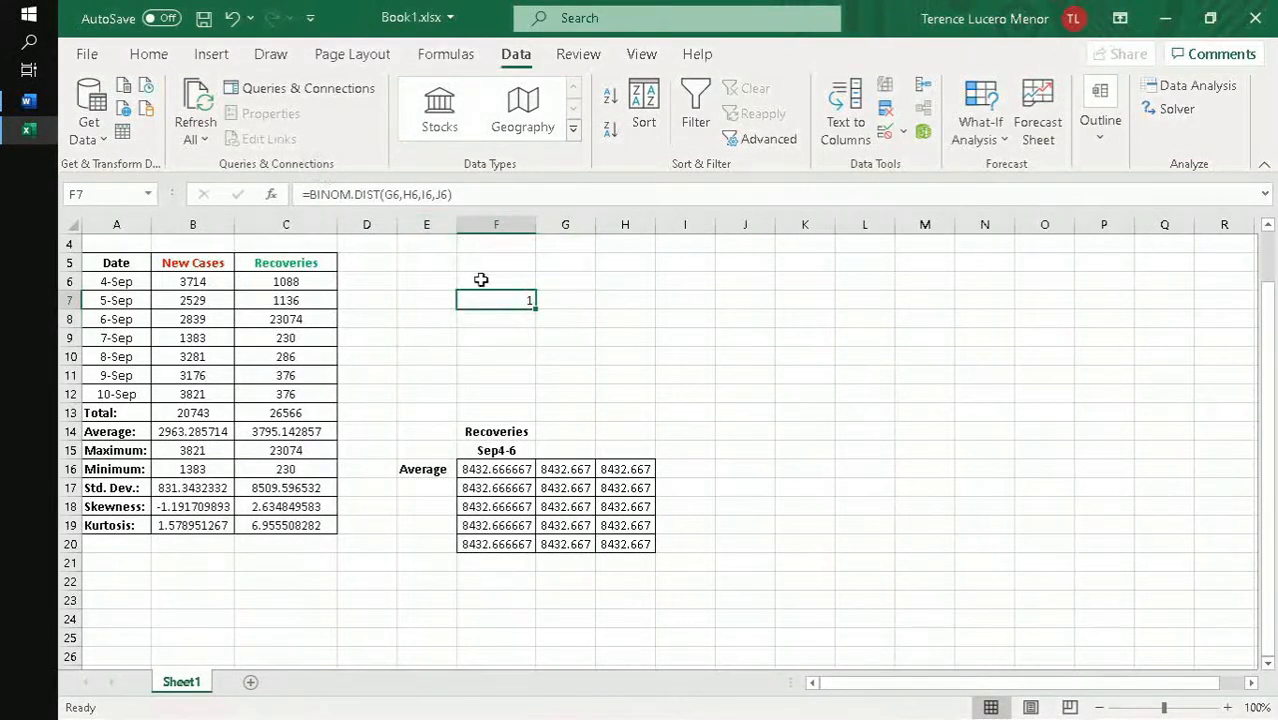
{"action": "left_click", "coordinate": [551, 196]}
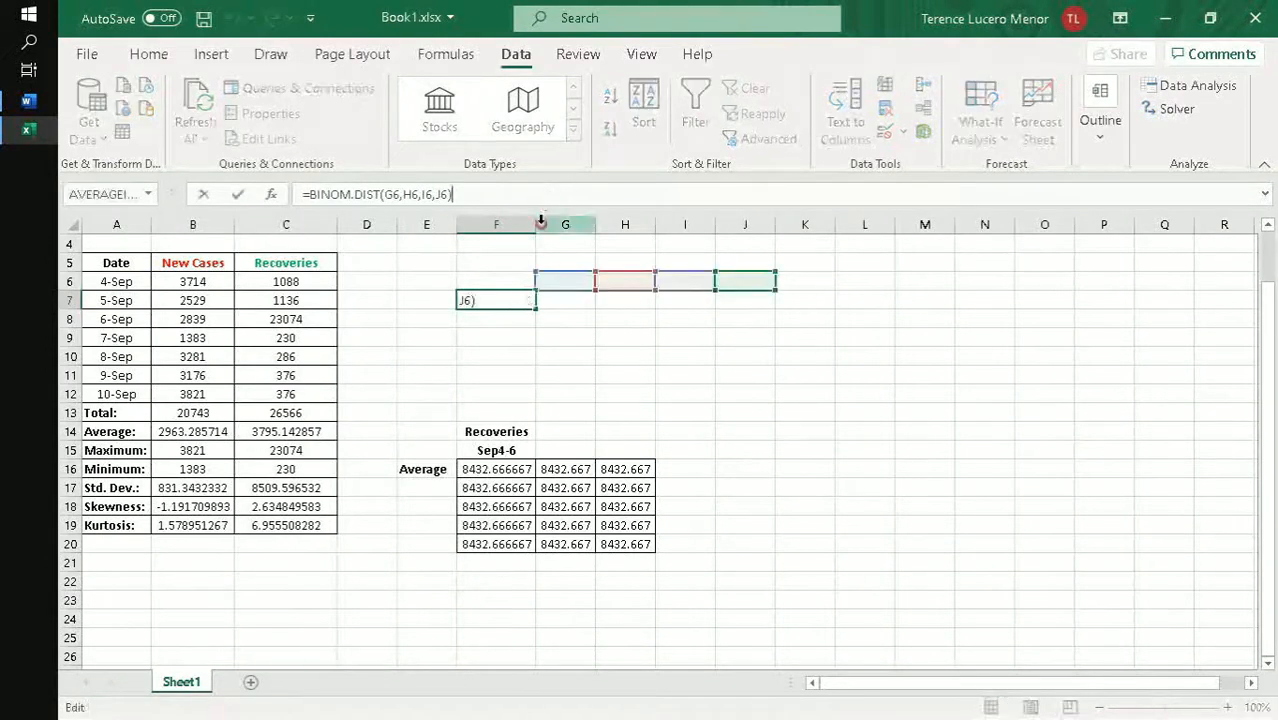
{"action": "left_click", "coordinate": [363, 198]}
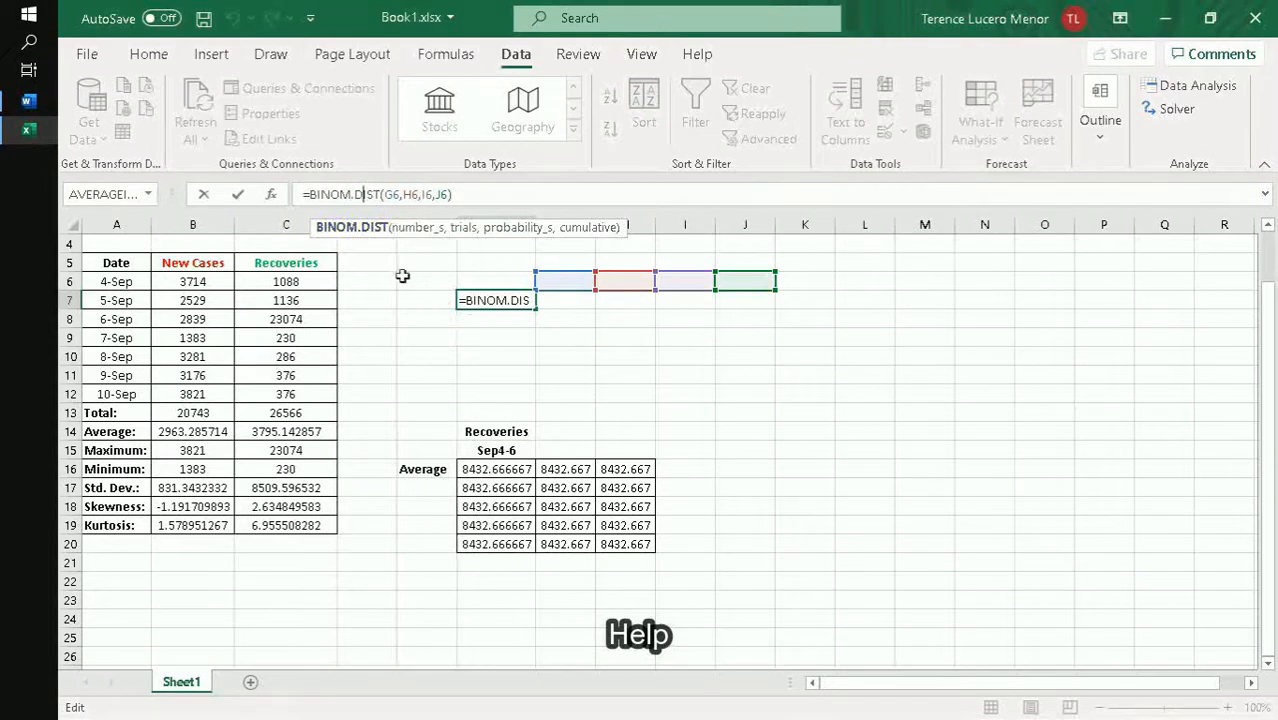
{"action": "left_click", "coordinate": [362, 229]}
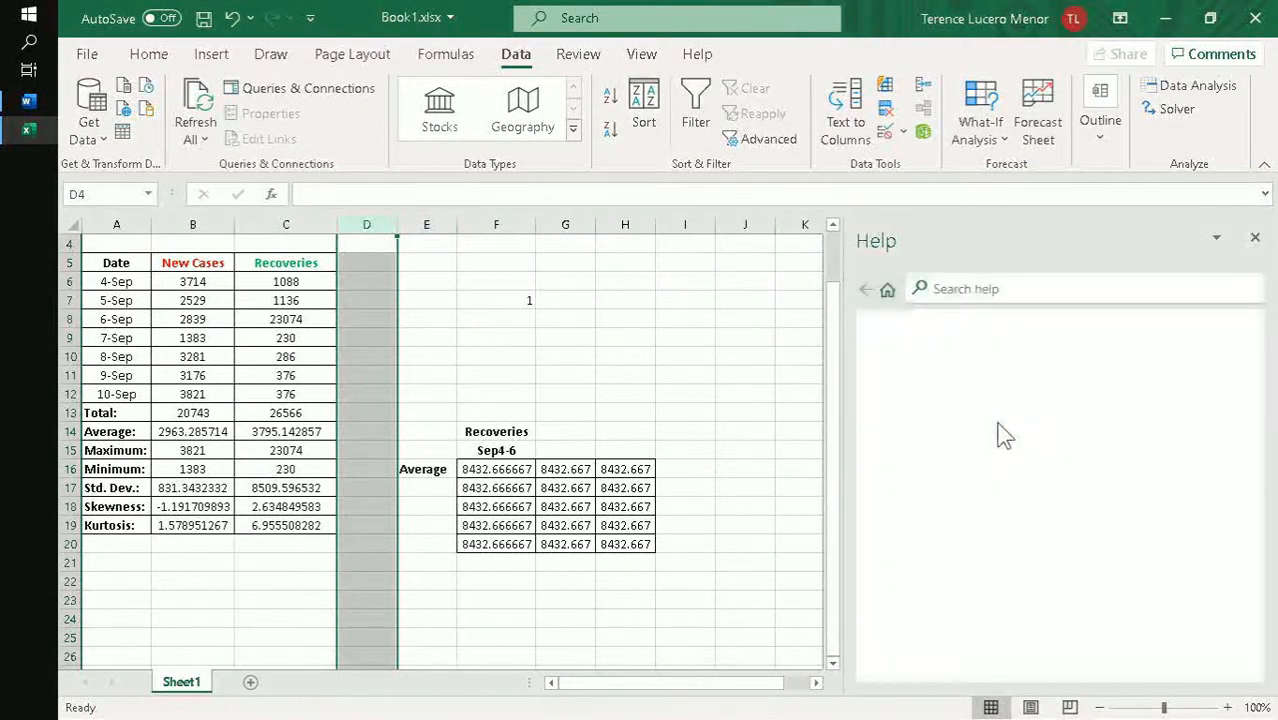
{"action": "scroll", "coordinate": [1053, 374], "scroll_direction": "down", "scroll_amount": 5}
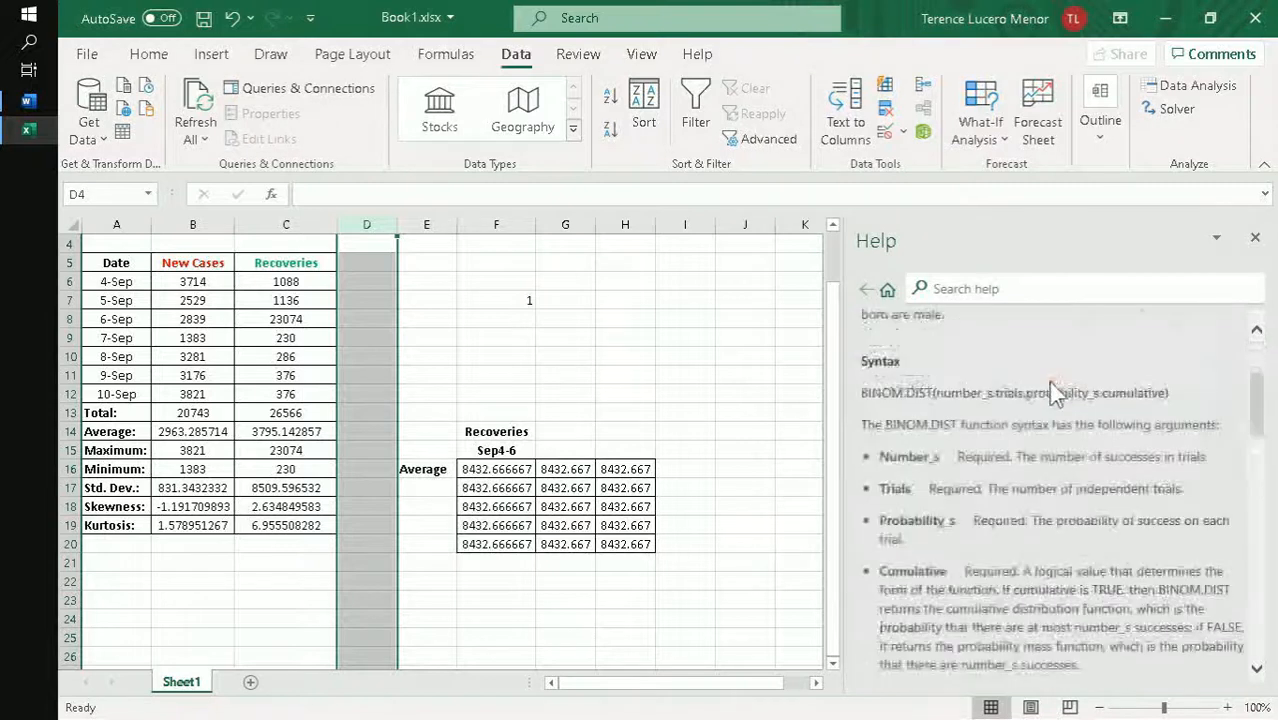
{"action": "scroll", "coordinate": [990, 395], "scroll_direction": "up", "scroll_amount": 1}
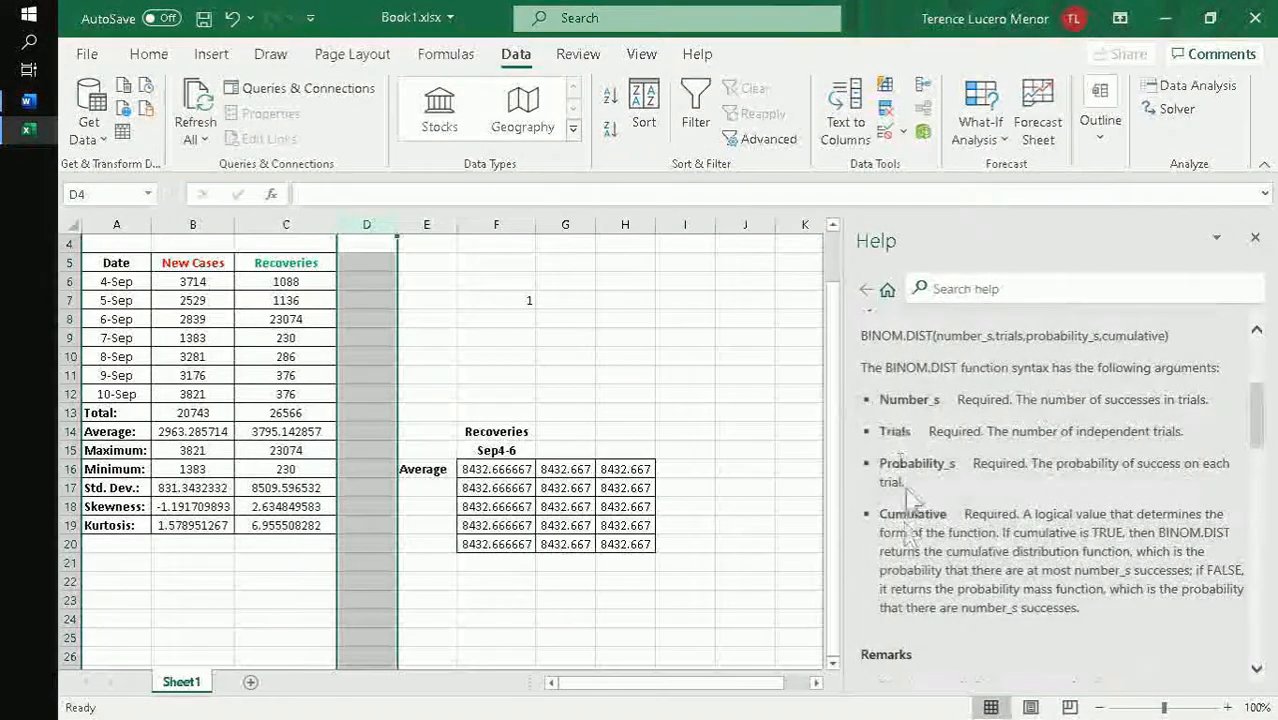
{"action": "scroll", "coordinate": [915, 430], "scroll_direction": "up", "scroll_amount": 3}
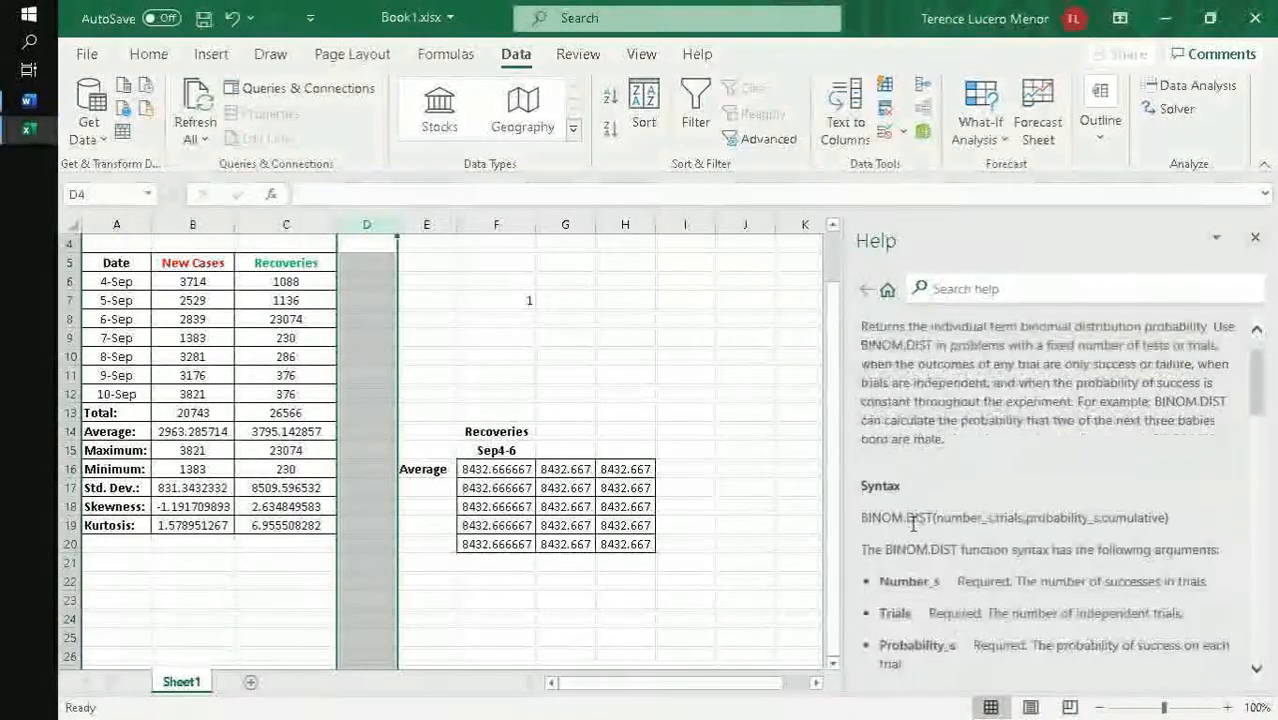
{"action": "scroll", "coordinate": [928, 420], "scroll_direction": "down", "scroll_amount": 4}
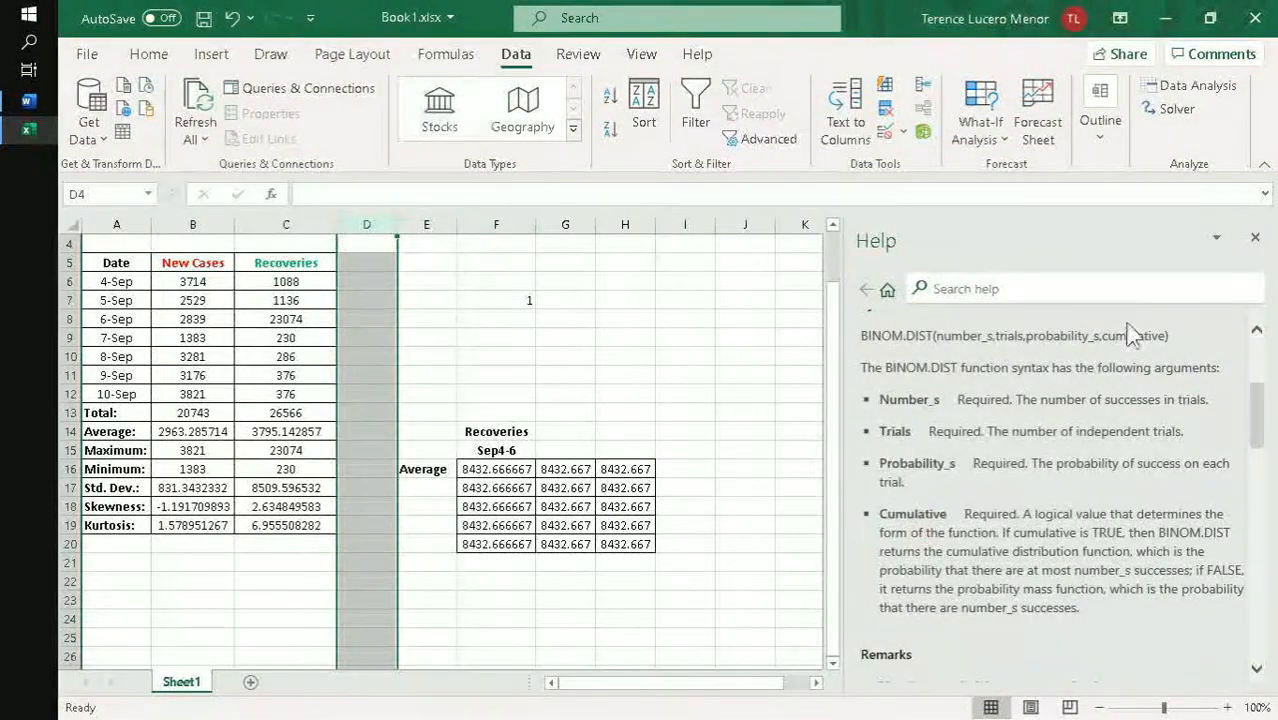
{"action": "left_click", "coordinate": [1254, 238]}
- Browse the function library, including the list of recently used functions
{"action": "left_click", "coordinate": [444, 54]}
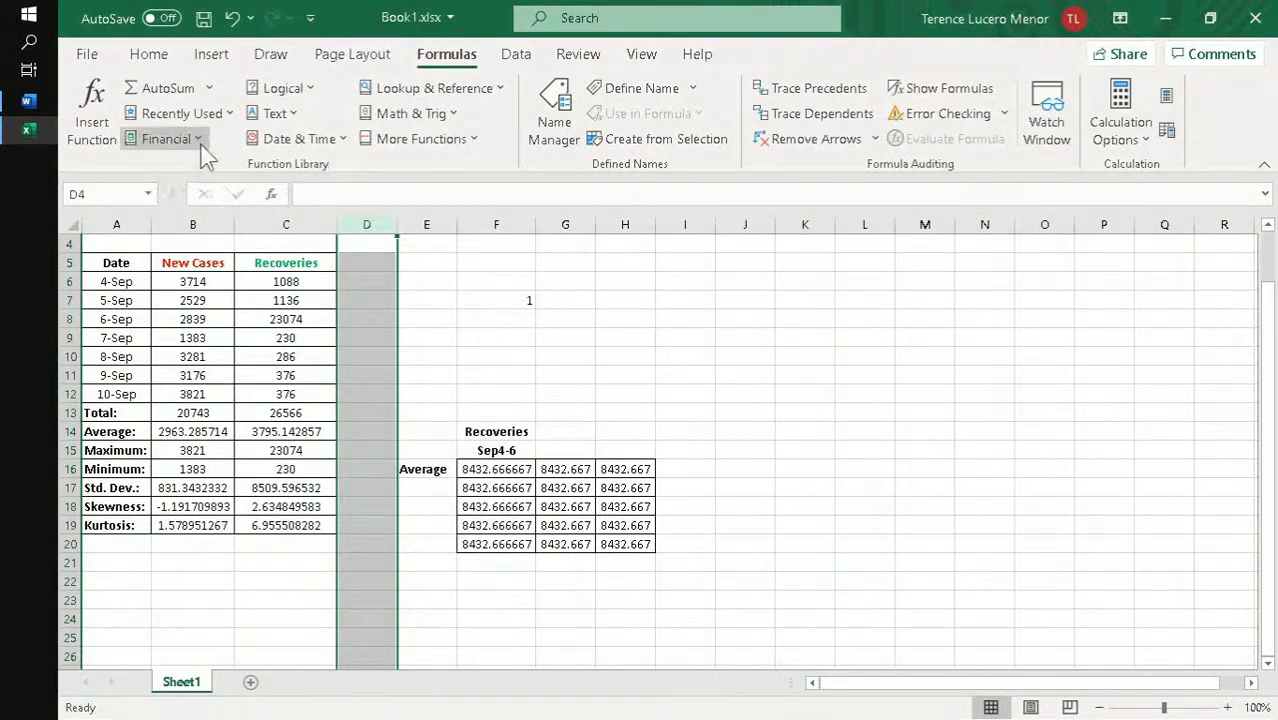
{"action": "left_click", "coordinate": [209, 88]}
{"action": "left_click", "coordinate": [220, 115]}
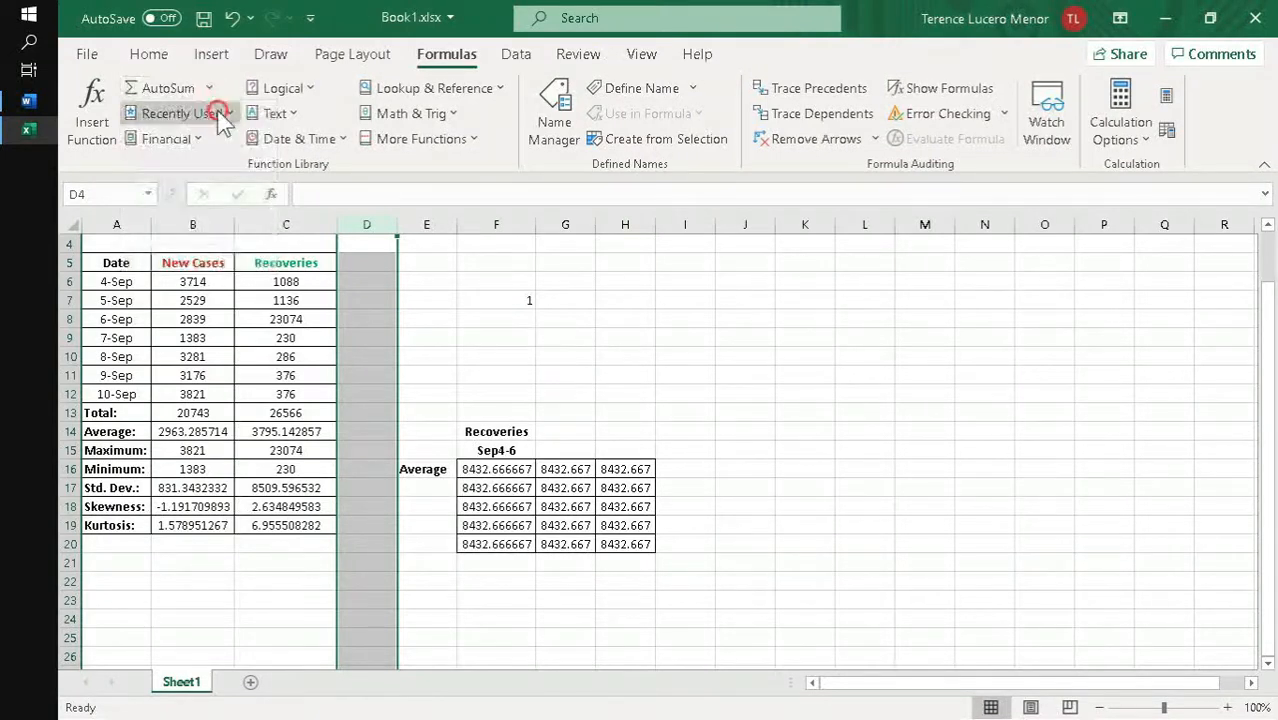
{"action": "left_click", "coordinate": [228, 113]}
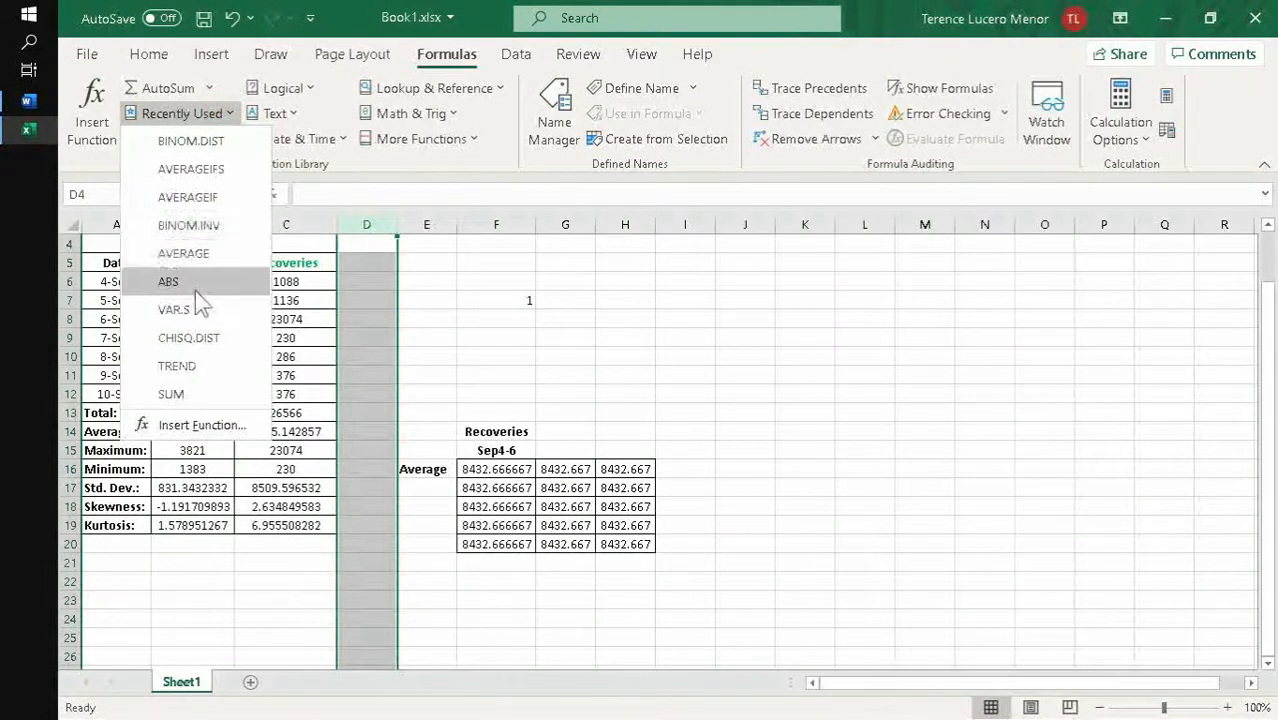
{"action": "left_click", "coordinate": [503, 167]}
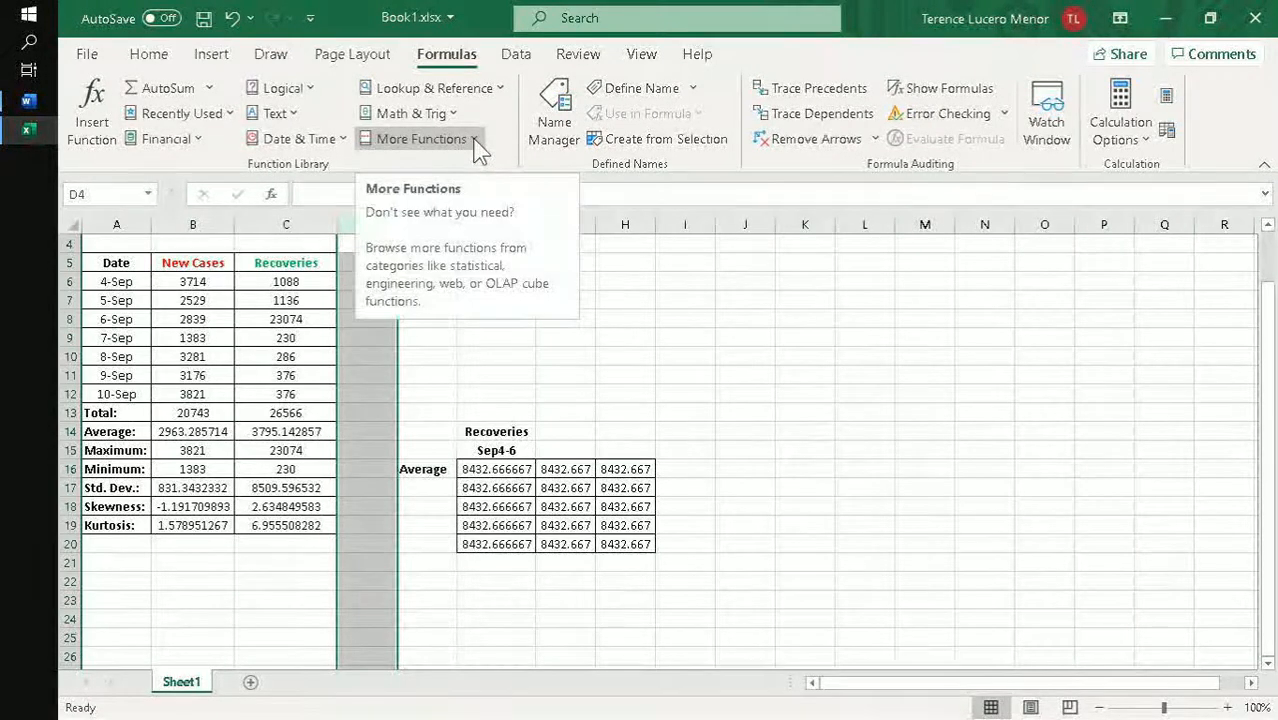
- Try inserting the statistical function BINOM.DIST in D4 with E5 as Number_s and E6 as Trials, and discard the entry
{"action": "left_click", "coordinate": [476, 143]}
{"action": "left_click", "coordinate": [470, 163]}
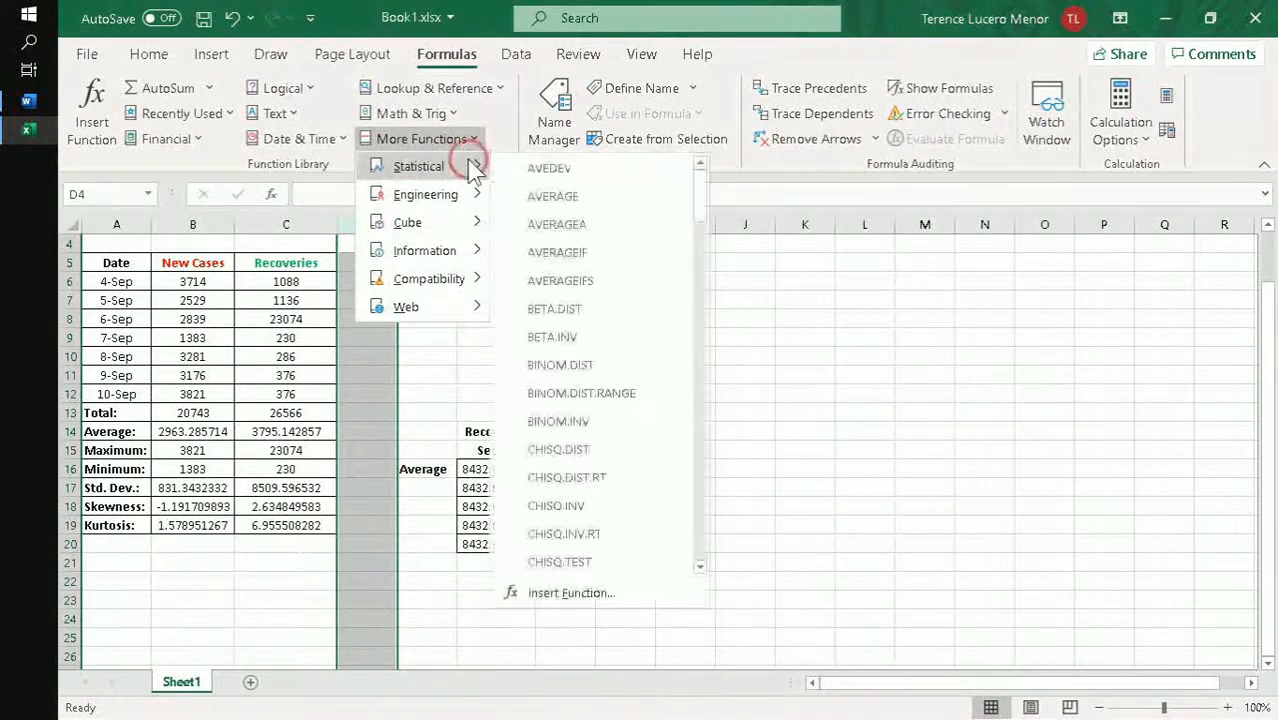
{"action": "left_click", "coordinate": [613, 370]}
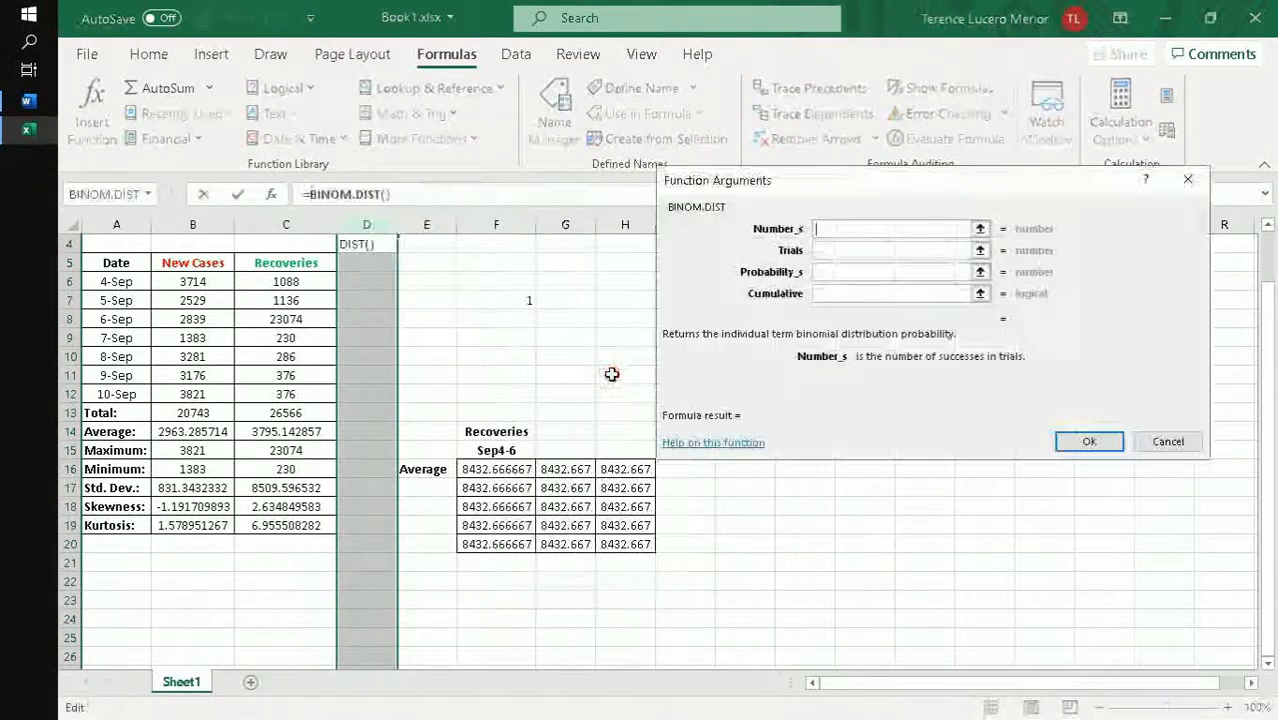
{"action": "left_click", "coordinate": [847, 230]}
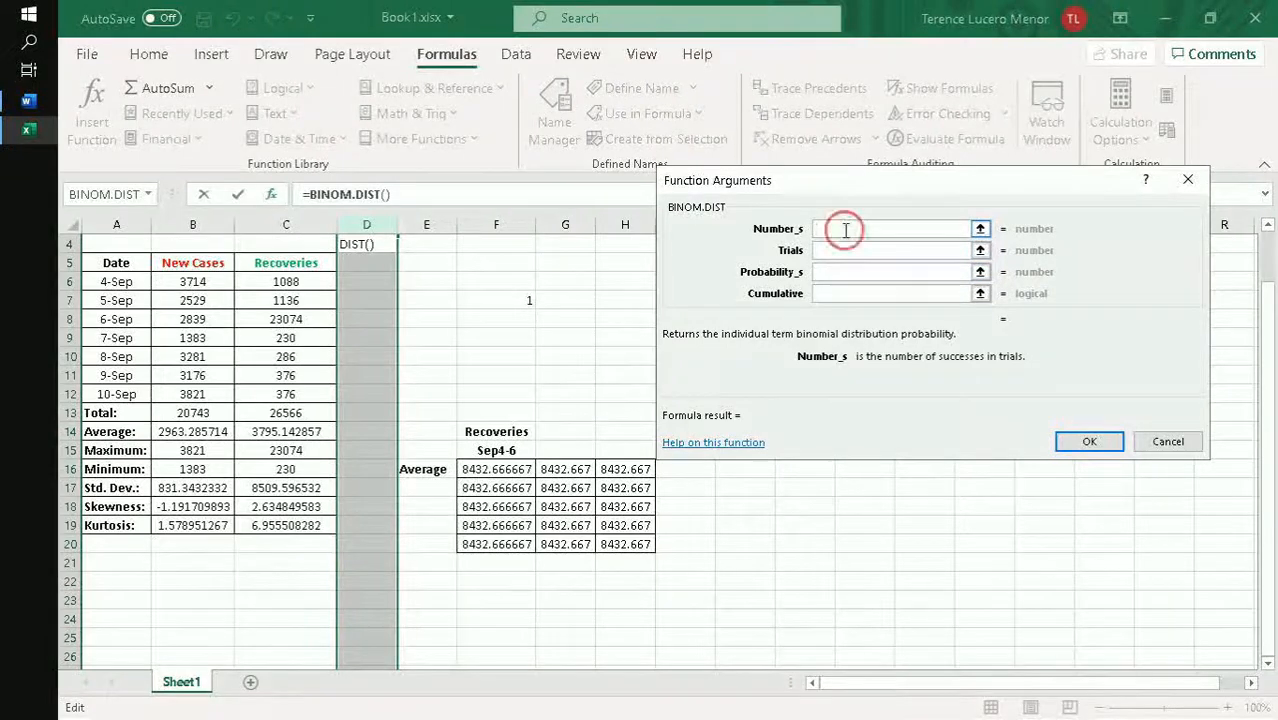
{"action": "left_click", "coordinate": [426, 267]}
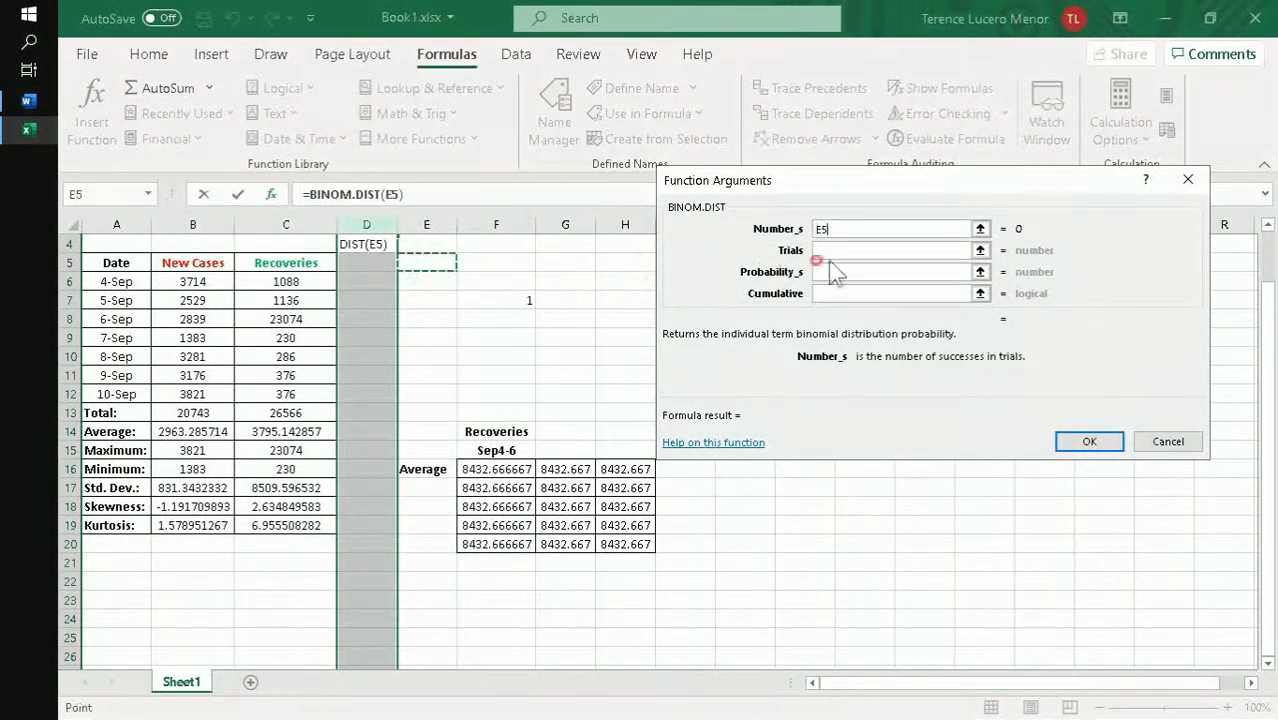
{"action": "left_click", "coordinate": [856, 250]}
{"action": "left_click", "coordinate": [440, 283]}
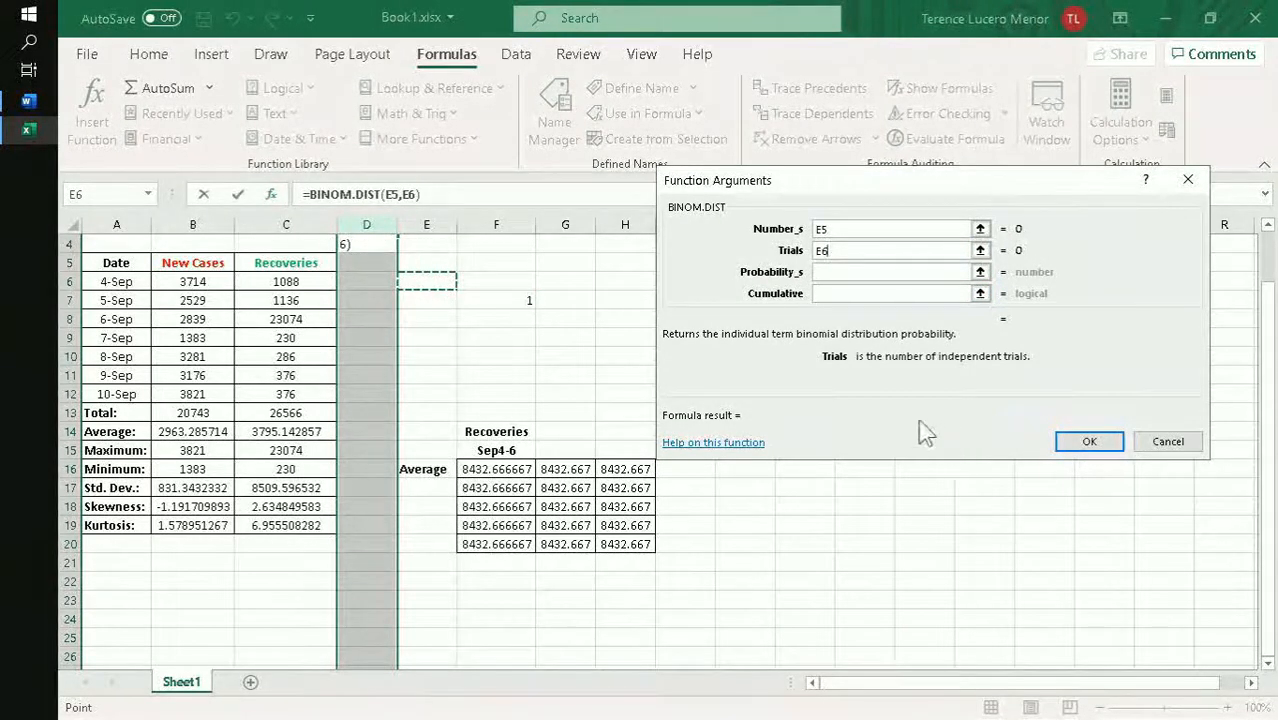
{"action": "left_click", "coordinate": [1176, 449]}
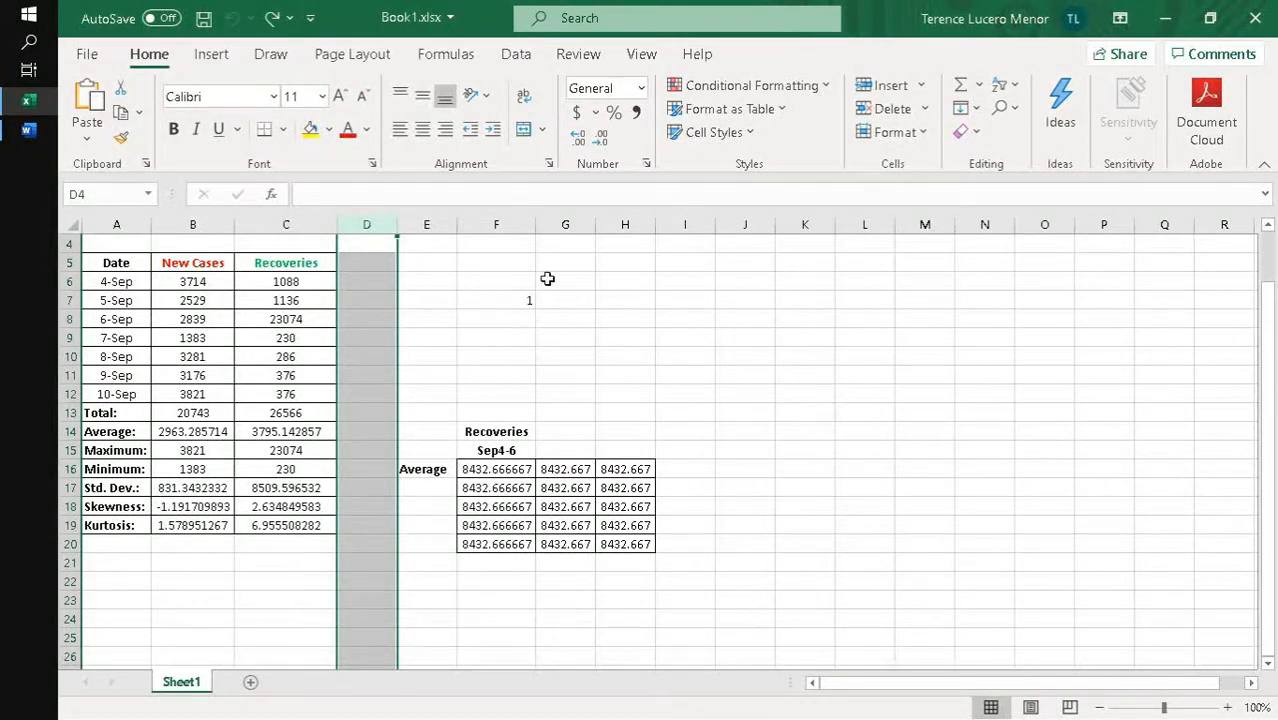
- View the recommended charts for the current selection and close them without inserting a chart
{"action": "left_click", "coordinate": [210, 52]}
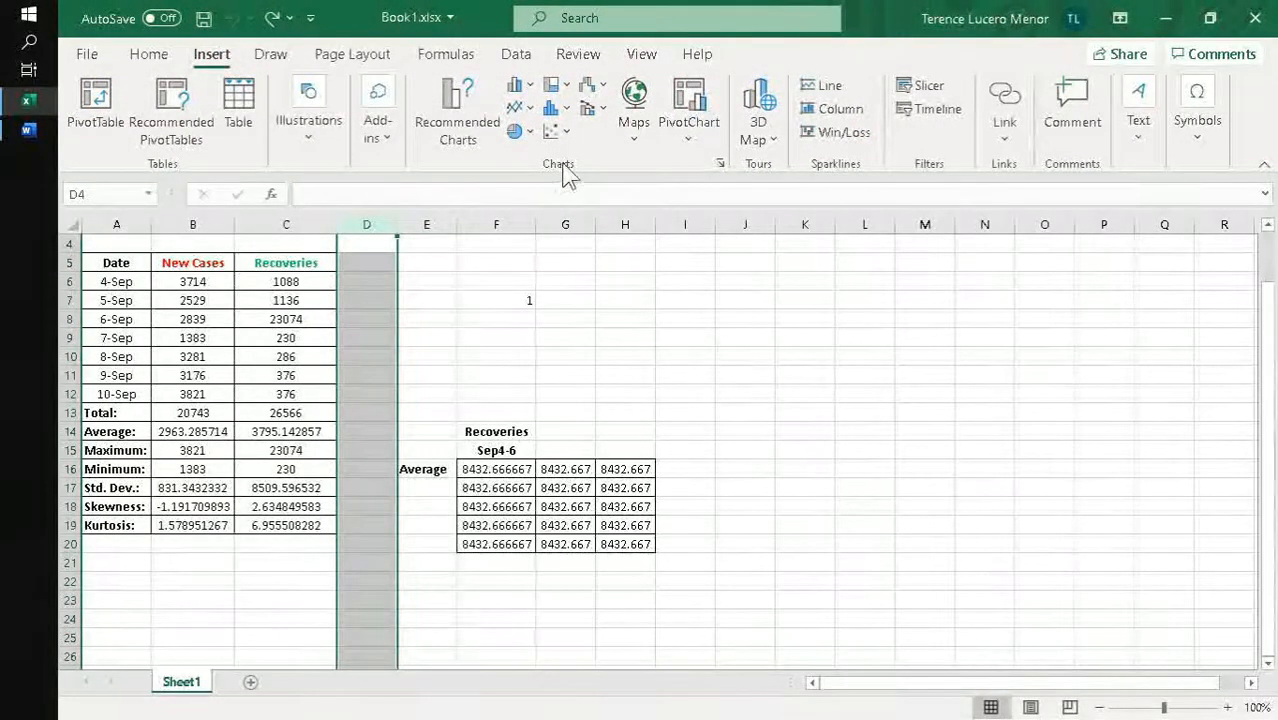
{"action": "left_click", "coordinate": [470, 132]}
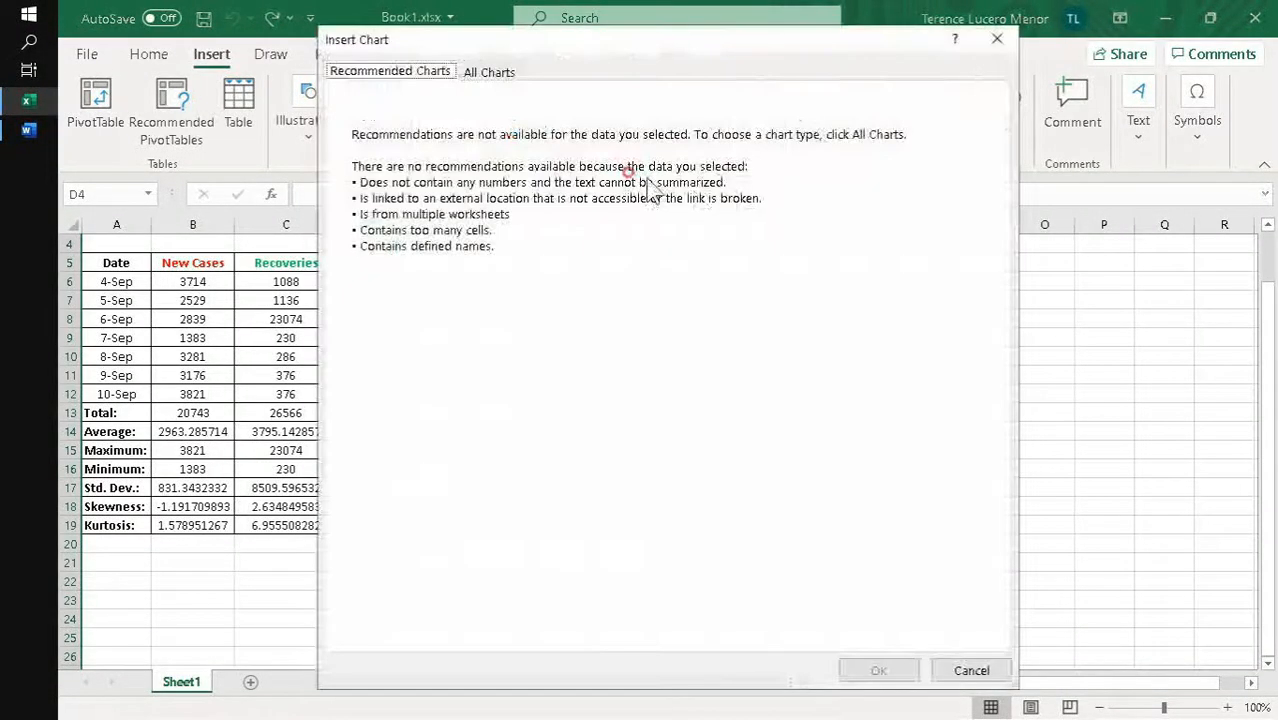
{"action": "left_click", "coordinate": [997, 38]}
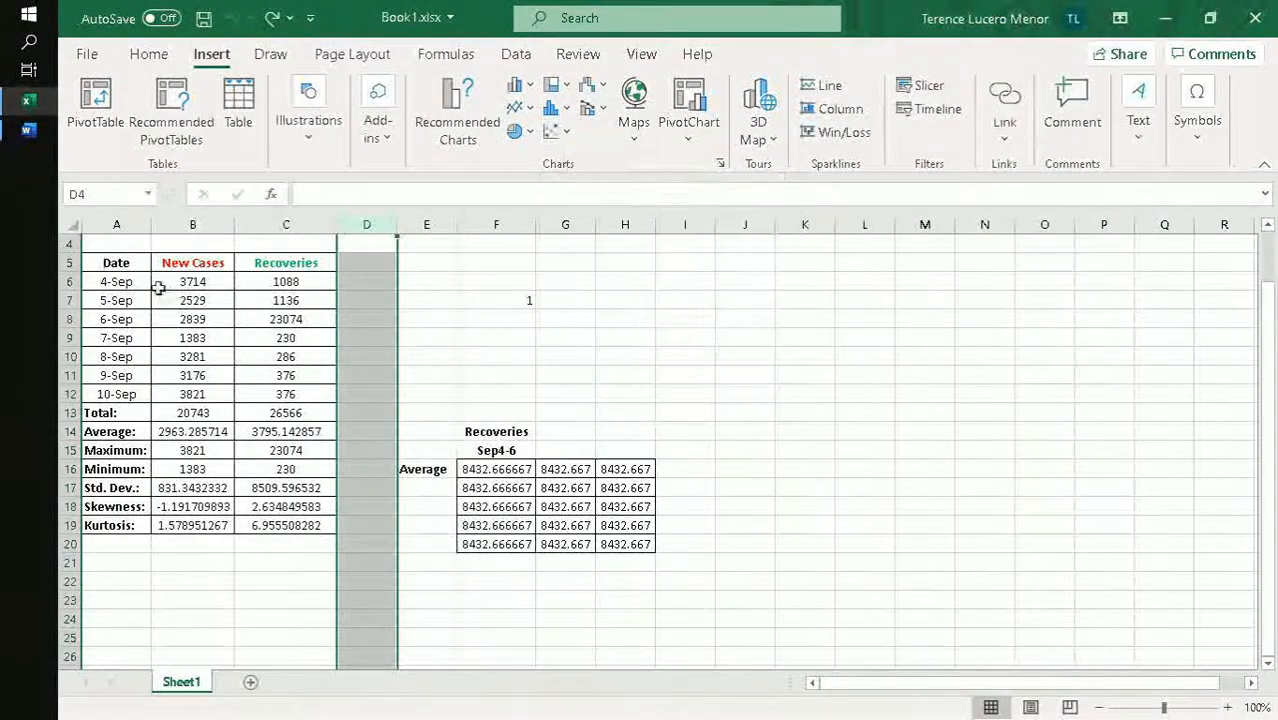
- Insert a scatter chart with smooth lines and markers from Date A5:A12 and Recoveries C5:C12, and move it slightly up beside the data table
{"action": "left_click_drag", "start_coordinate": [122, 265], "coordinate": [118, 394]}
{"action": "left_click_drag", "start_coordinate": [300, 268], "coordinate": [294, 394]}
{"action": "left_click", "coordinate": [553, 131]}
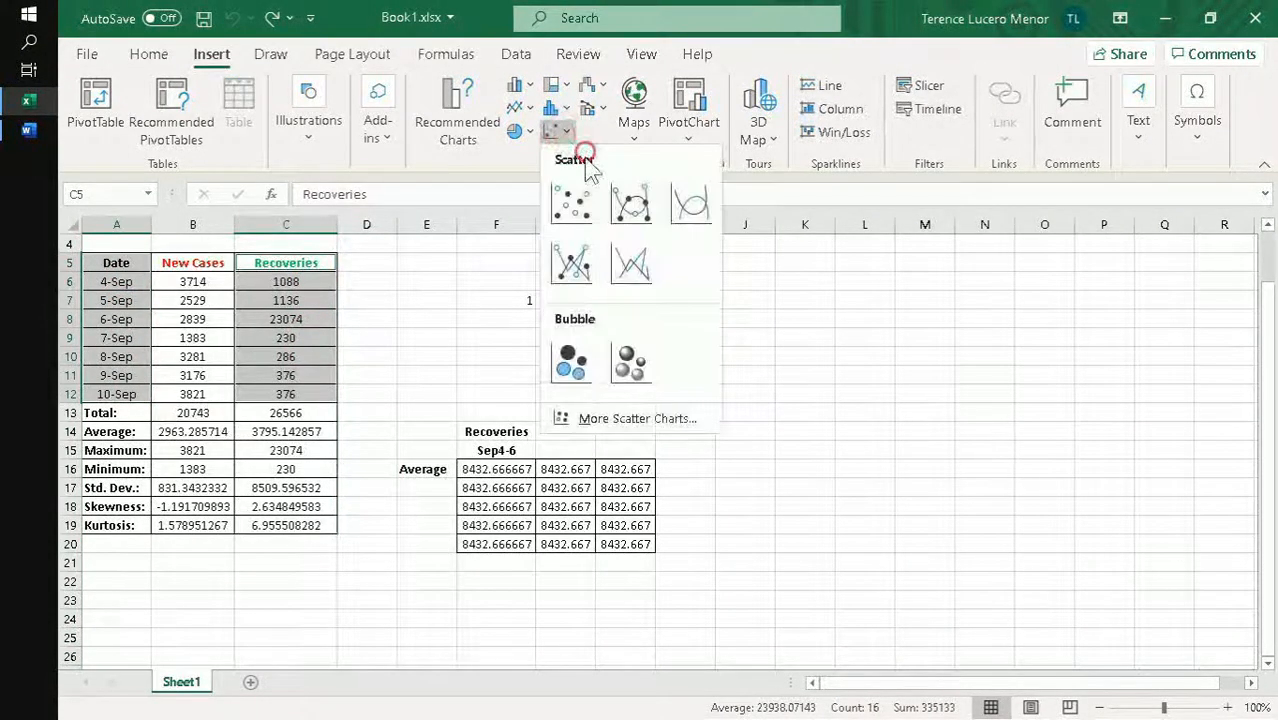
{"action": "left_click", "coordinate": [634, 228]}
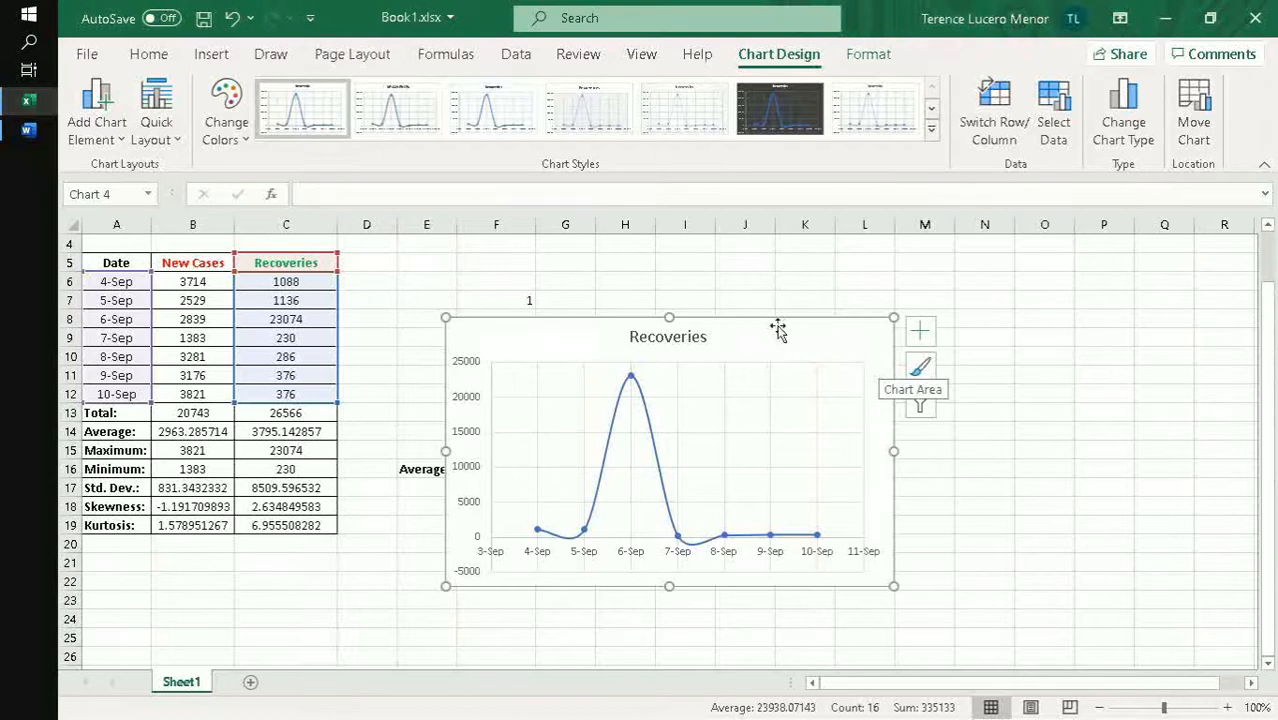
{"action": "left_click_drag", "start_coordinate": [761, 336], "coordinate": [768, 306]}
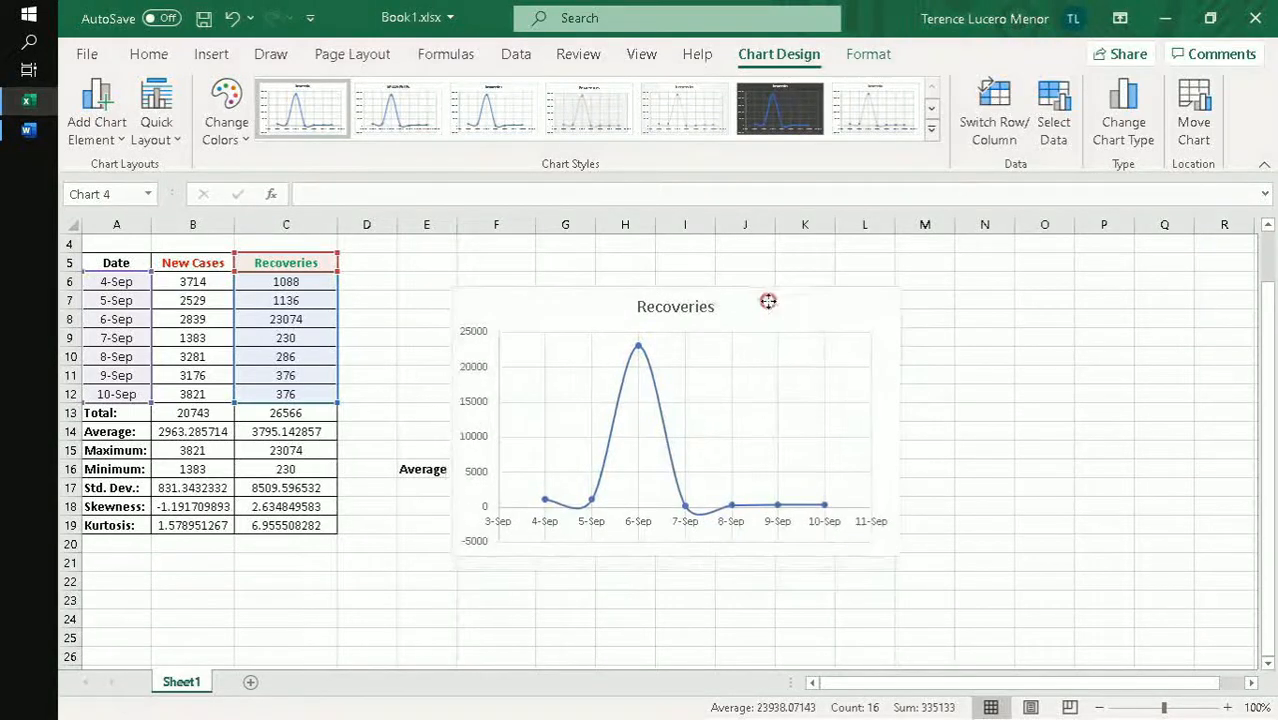
- Review the Recoveries chart's data source, including the cell ranges of the series' X and Y values, and close it unchanged
{"action": "left_click", "coordinate": [658, 390]}
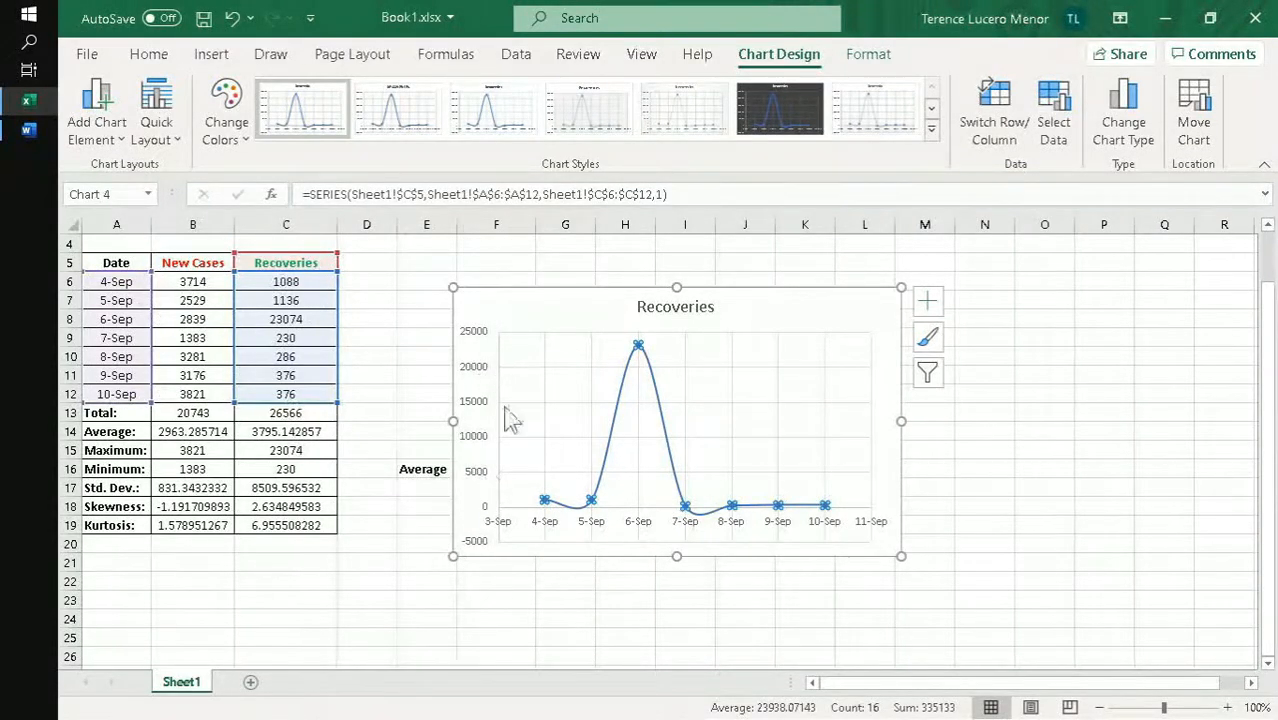
{"action": "right_click", "coordinate": [587, 359]}
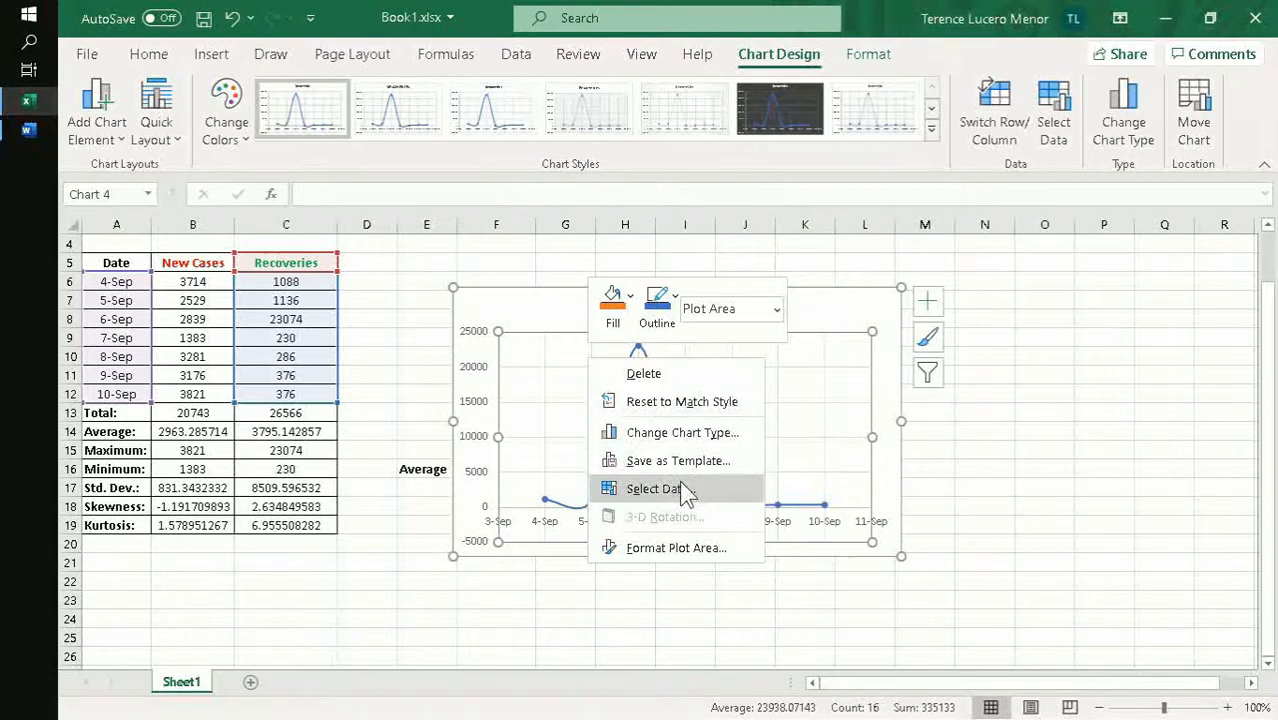
{"action": "left_click", "coordinate": [660, 489]}
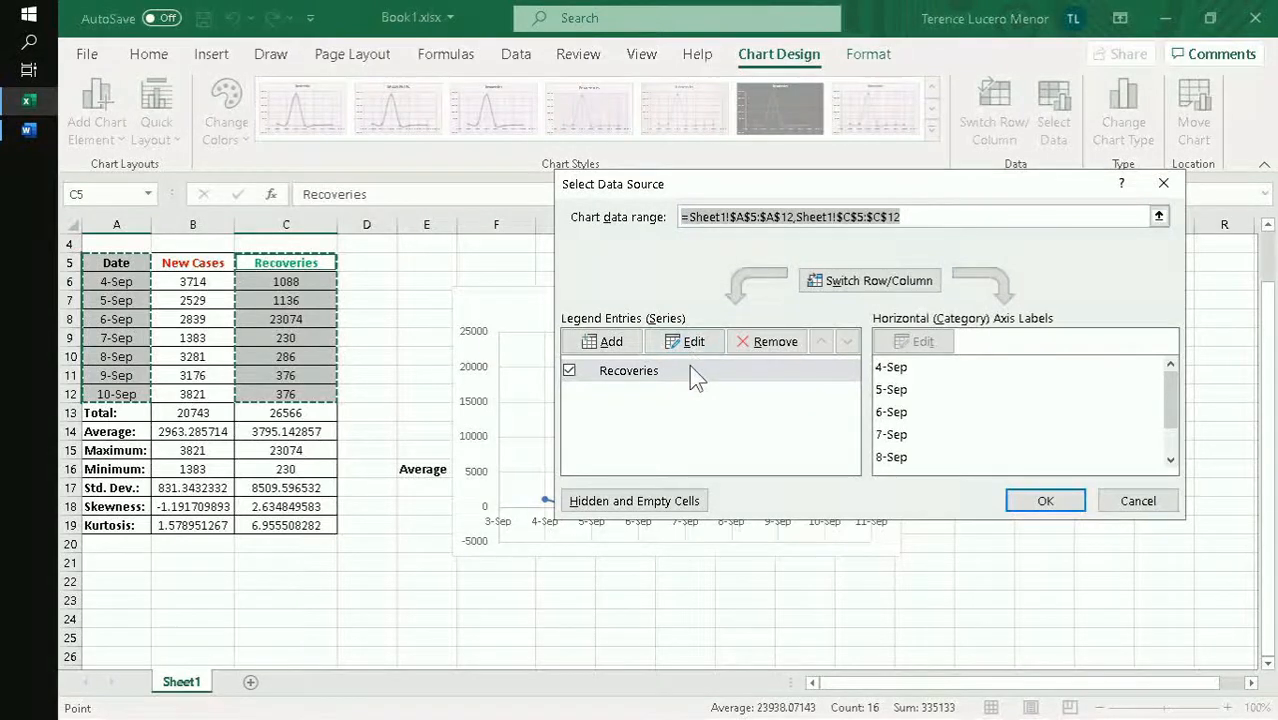
{"action": "left_click", "coordinate": [705, 342]}
{"action": "left_click", "coordinate": [770, 350]}
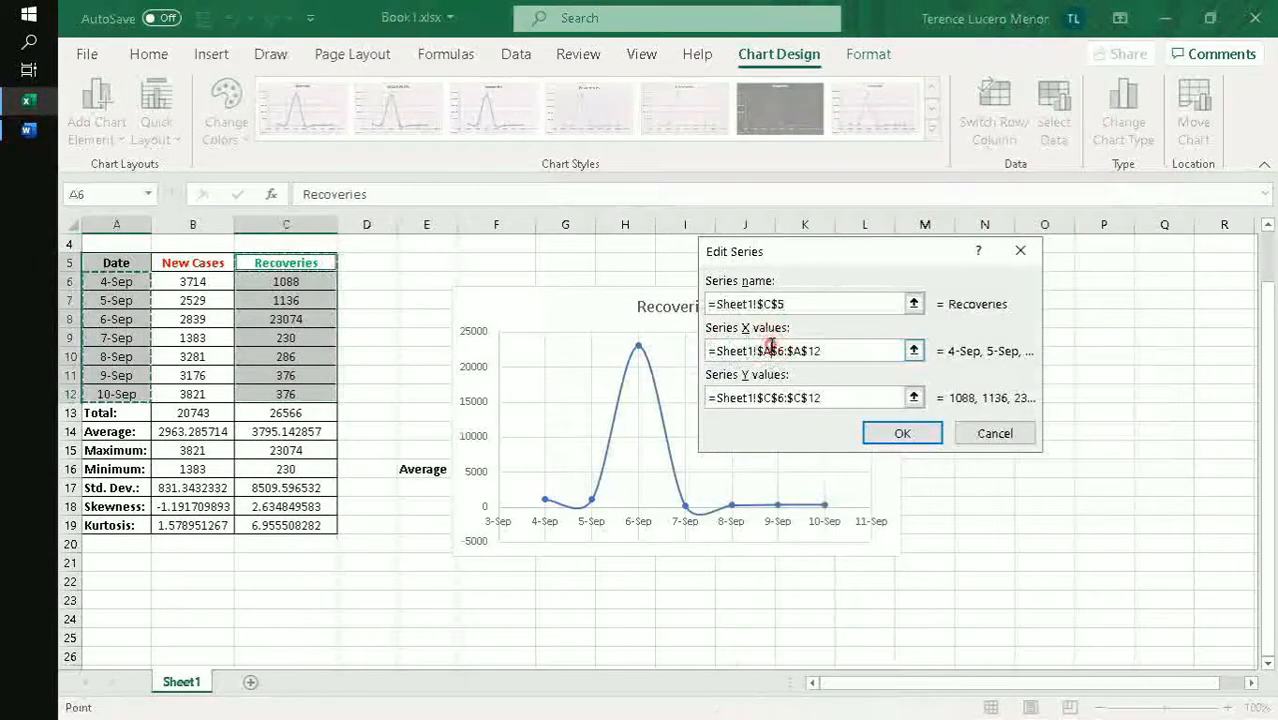
{"action": "left_click", "coordinate": [827, 398]}
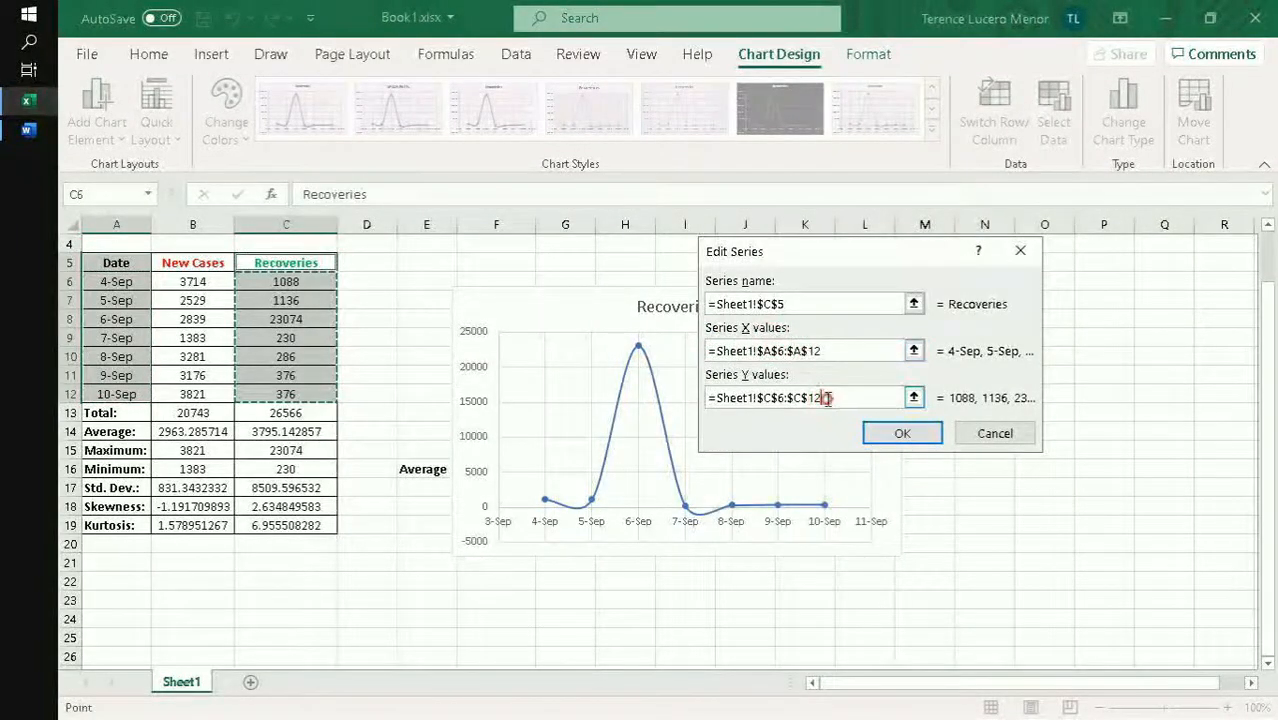
{"action": "left_click", "coordinate": [852, 352]}
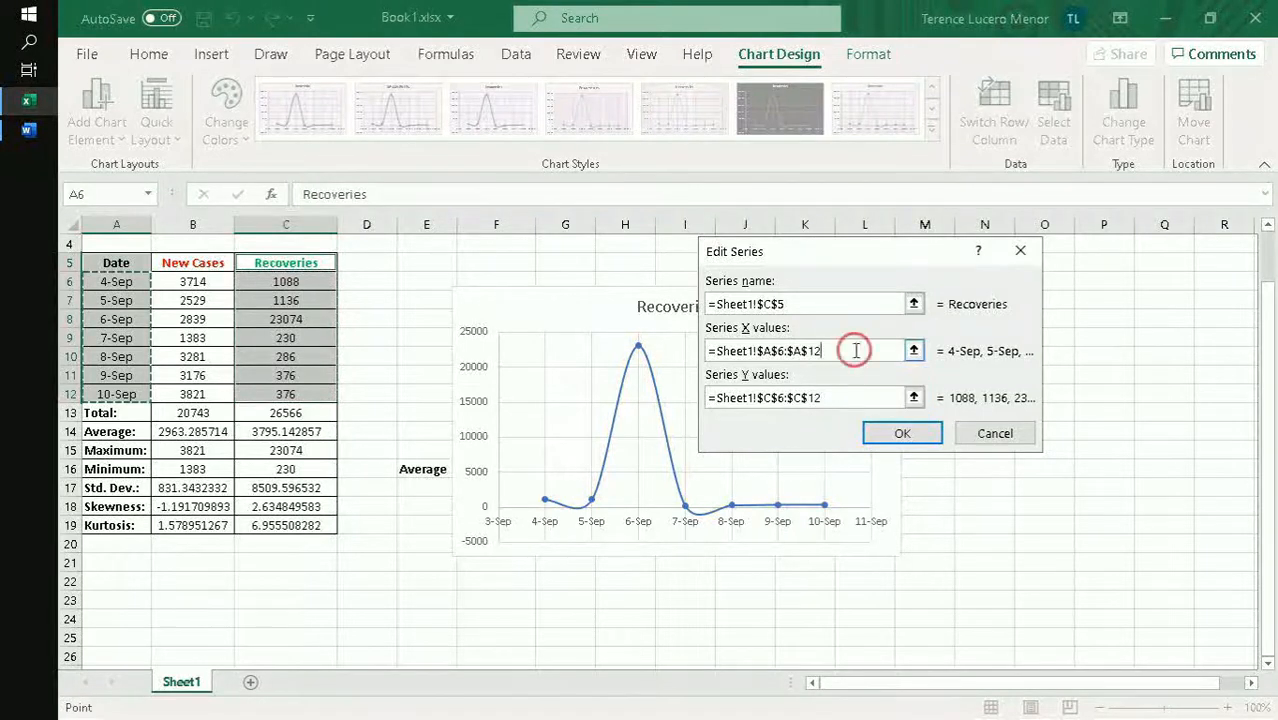
{"action": "left_click", "coordinate": [897, 436]}
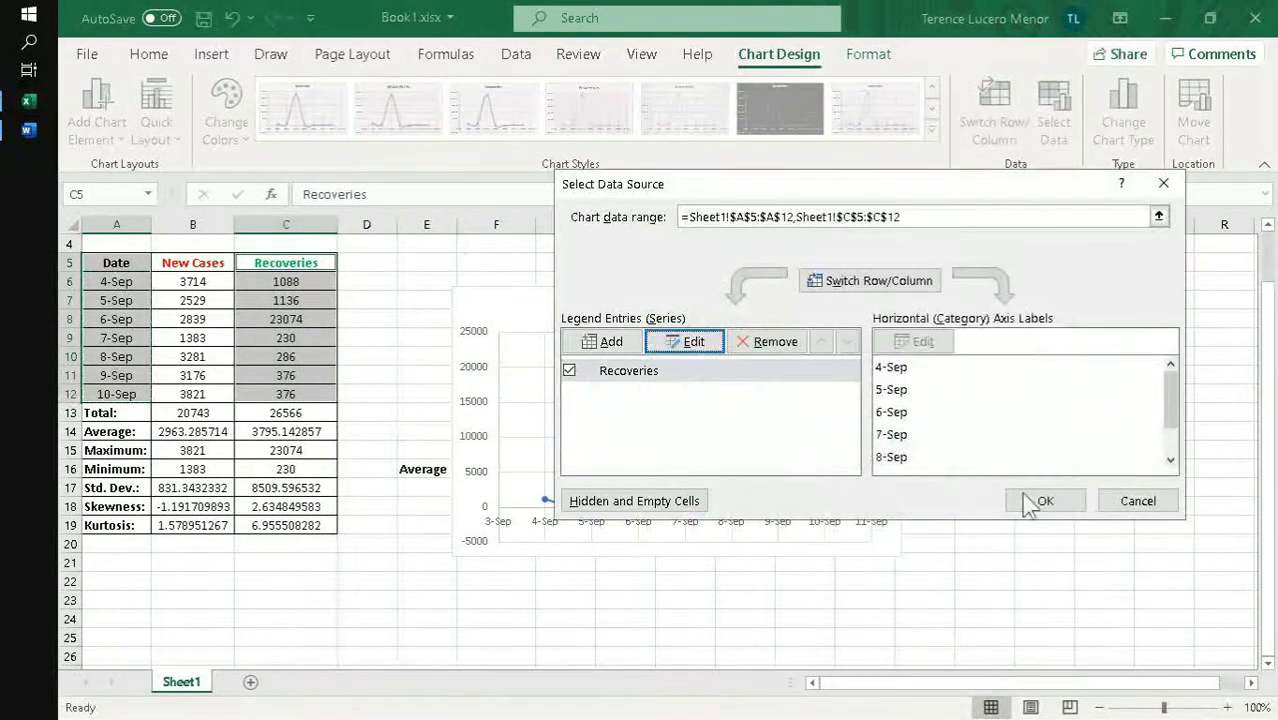
{"action": "left_click", "coordinate": [1038, 500]}
- Shift the chart's plotted data range from the Recoveries column to the New Cases column
{"action": "left_click", "coordinate": [781, 320]}
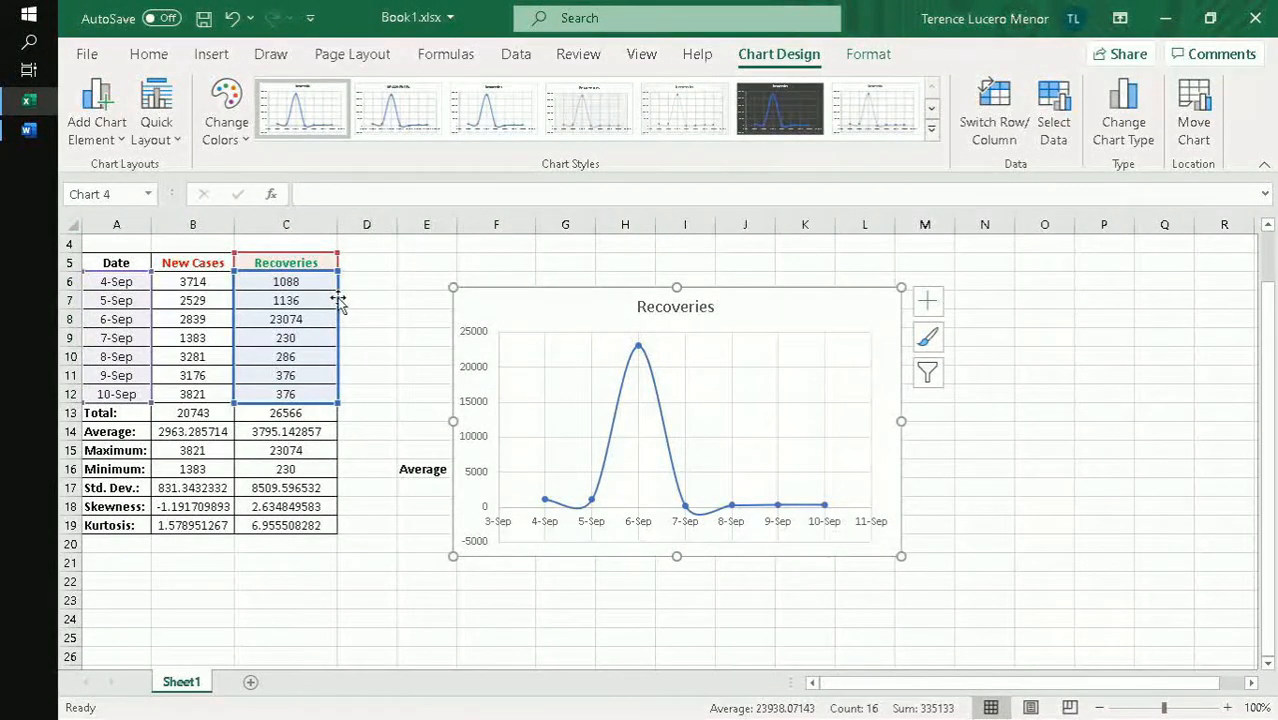
{"action": "left_click_drag", "start_coordinate": [338, 299], "coordinate": [206, 303]}
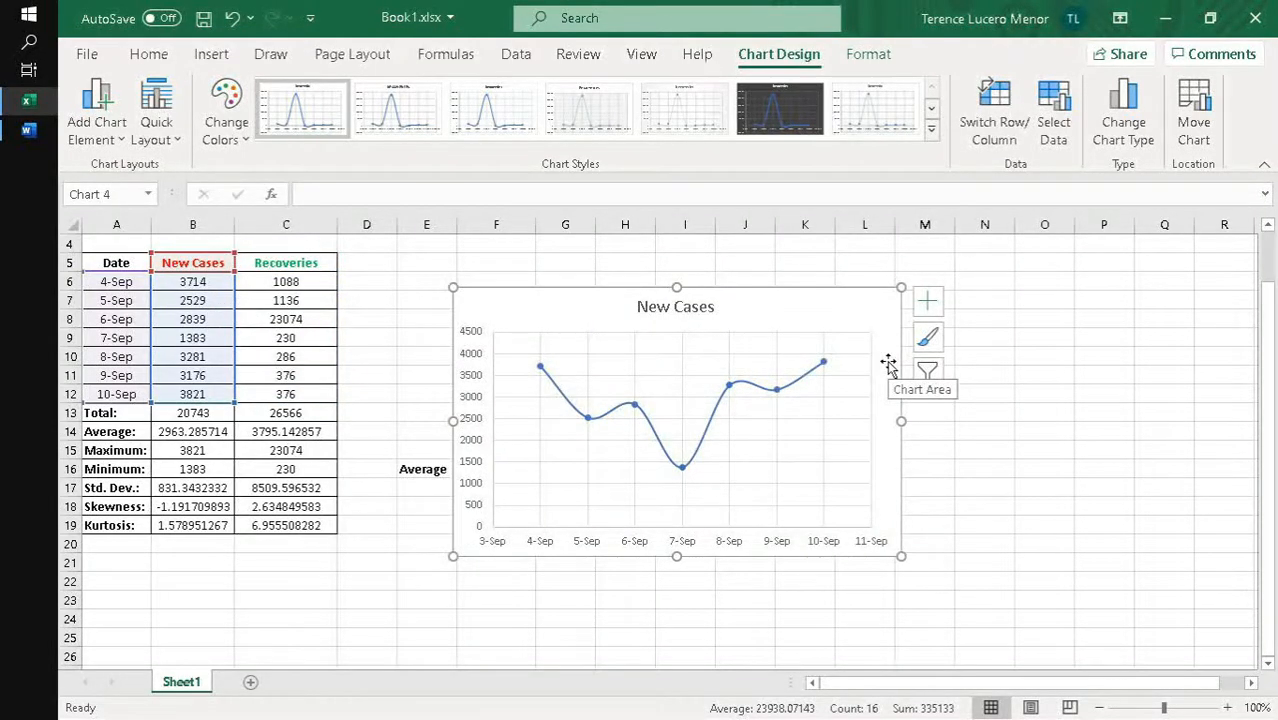
{"action": "left_click", "coordinate": [813, 297]}
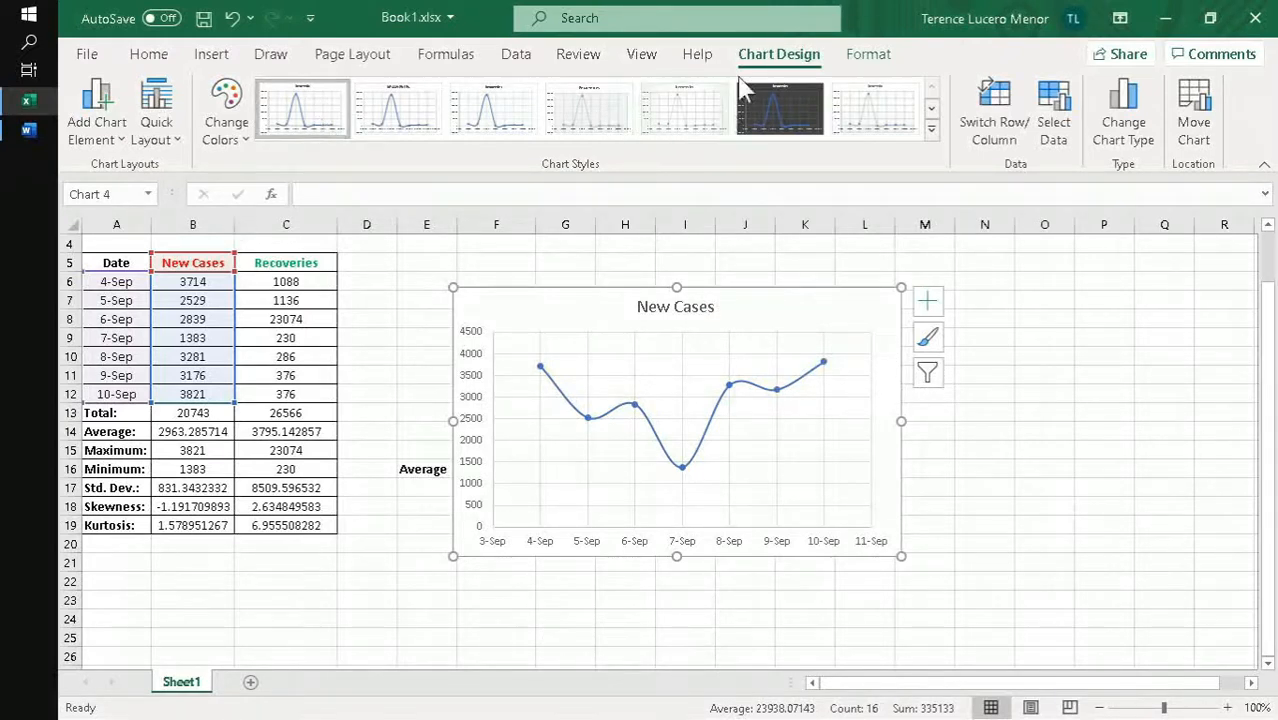
- Add primary horizontal and primary vertical axis titles to the New Cases chart
{"action": "left_click", "coordinate": [156, 125]}
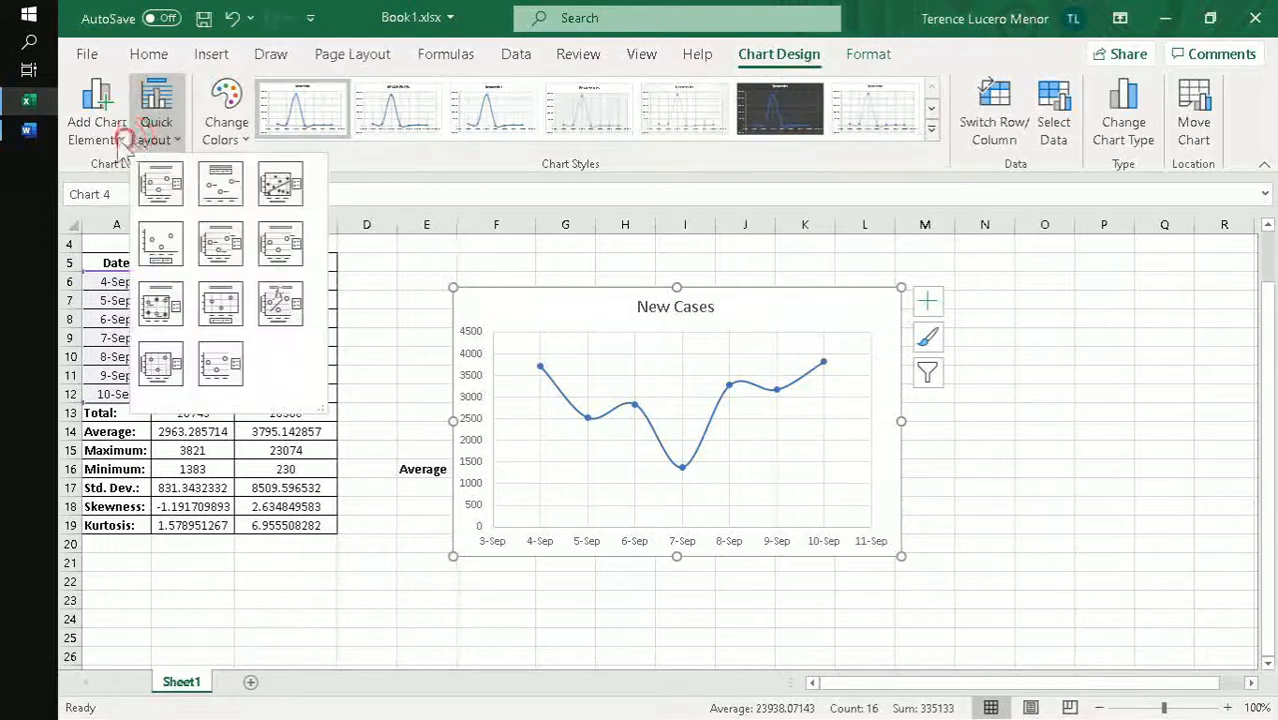
{"action": "left_click", "coordinate": [97, 125]}
{"action": "mouse_move", "coordinate": [150, 197]}
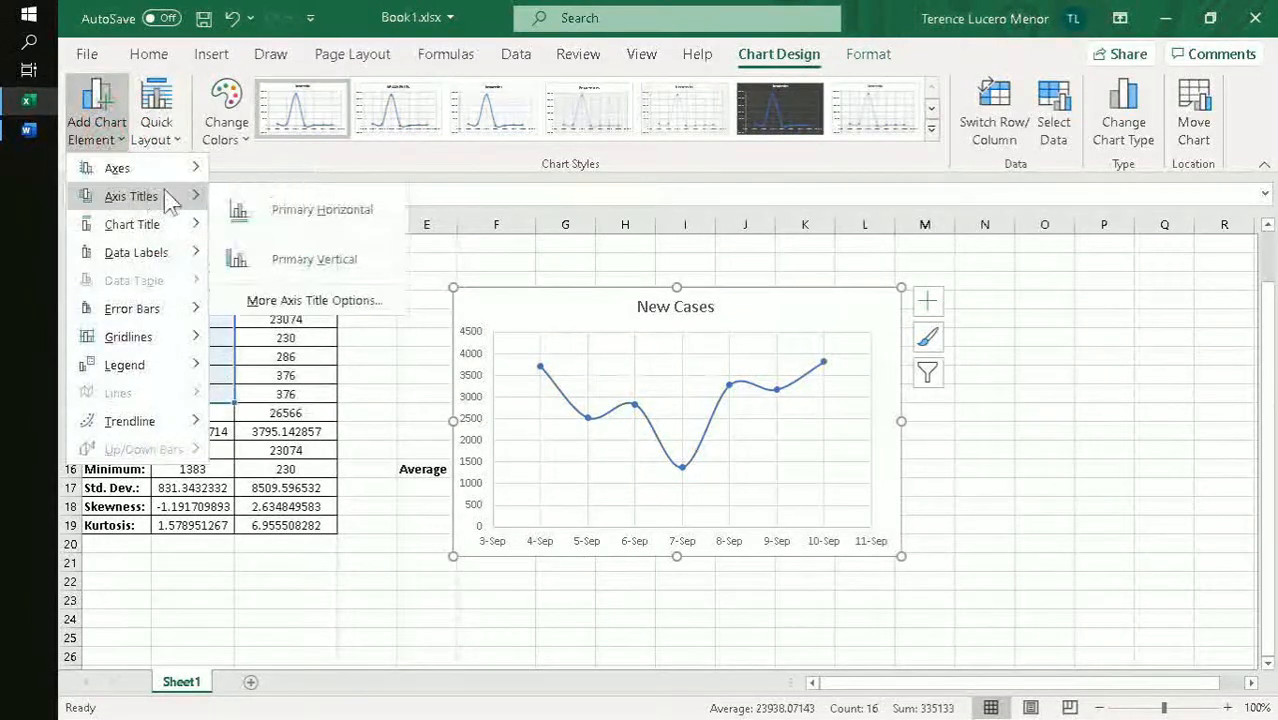
{"action": "left_click", "coordinate": [258, 207]}
{"action": "left_click", "coordinate": [101, 150]}
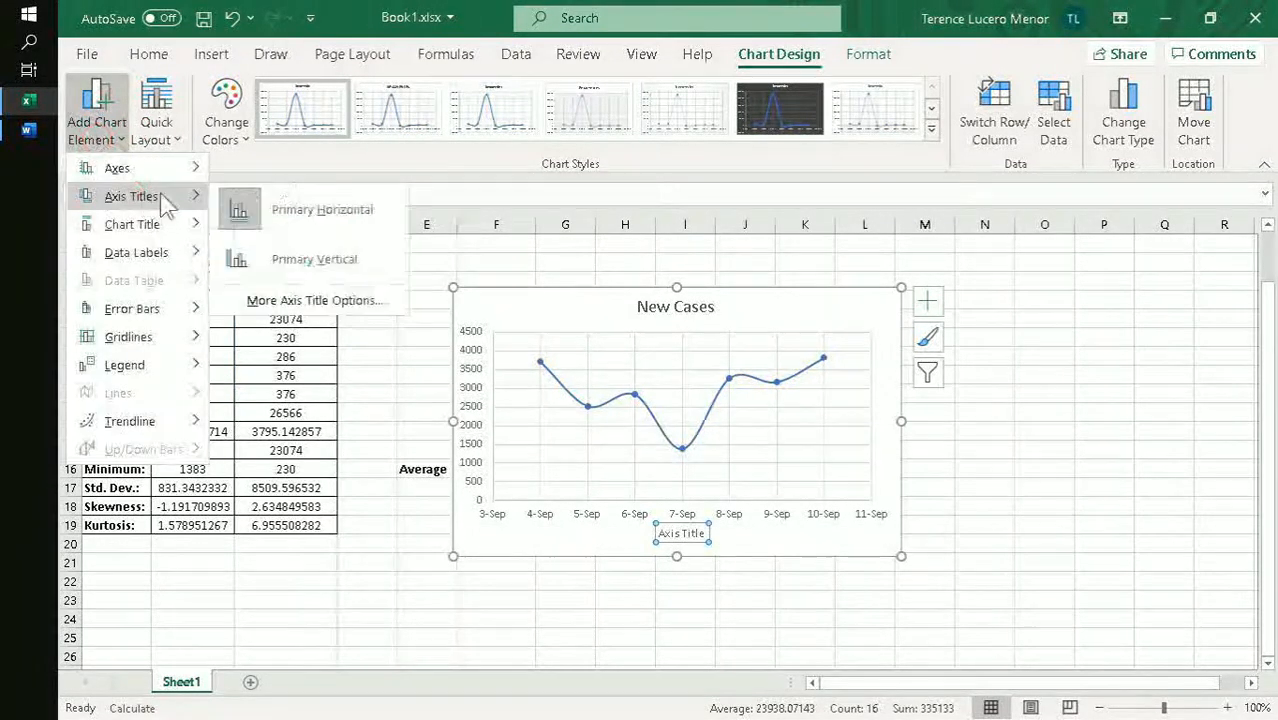
{"action": "left_click", "coordinate": [290, 254]}
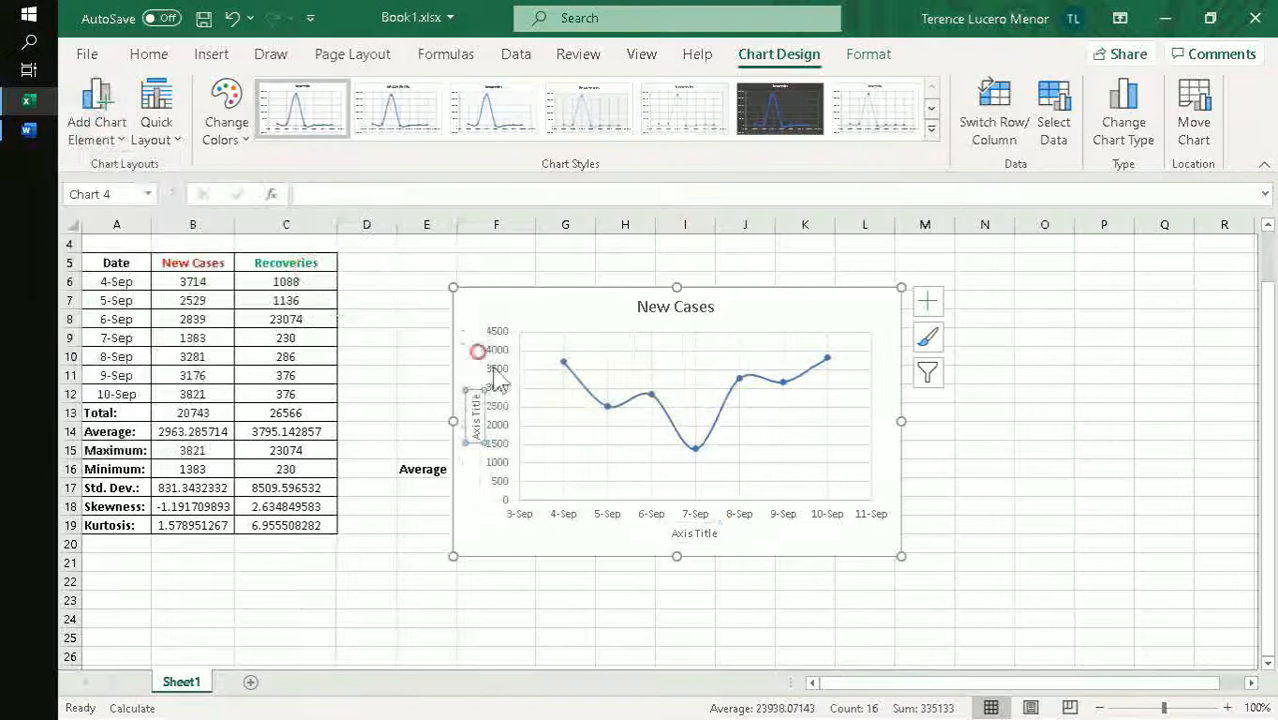
- Name the chart's horizontal axis title Date and the vertical axis title New Cases
{"action": "double_click", "coordinate": [694, 533]}
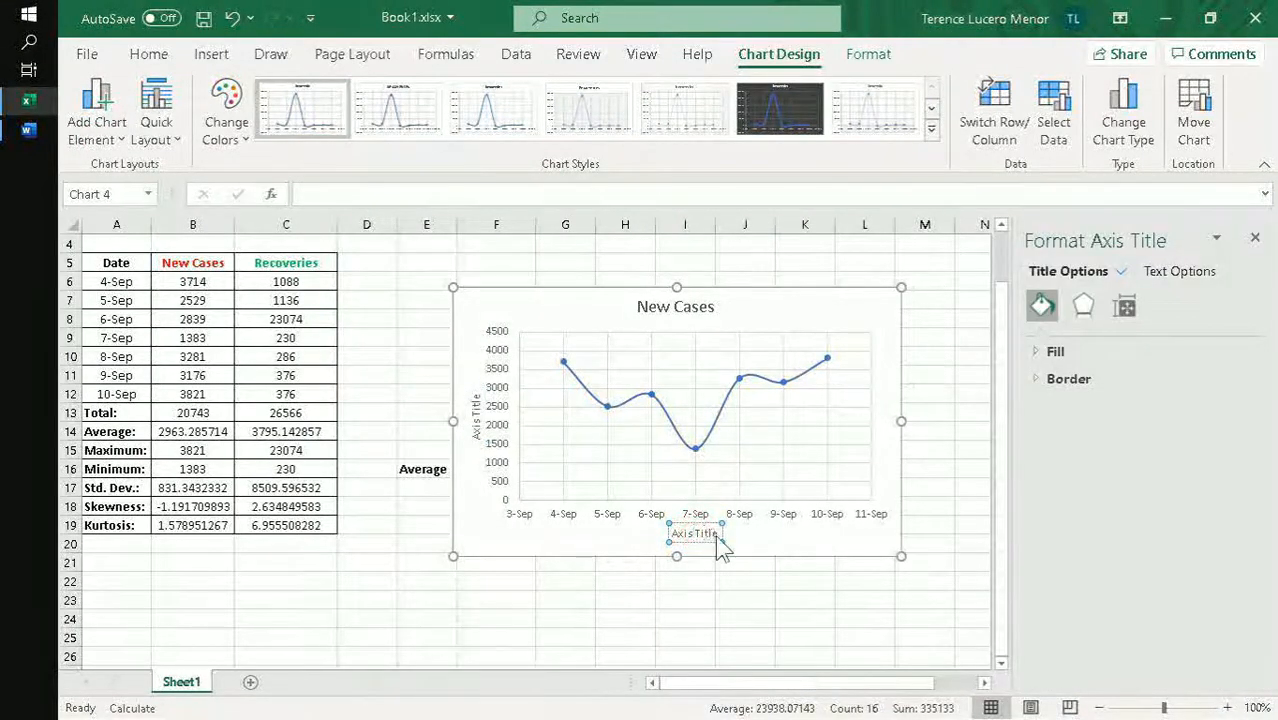
{"action": "triple_click", "coordinate": [716, 538]}
{"action": "type", "text": "Date"}
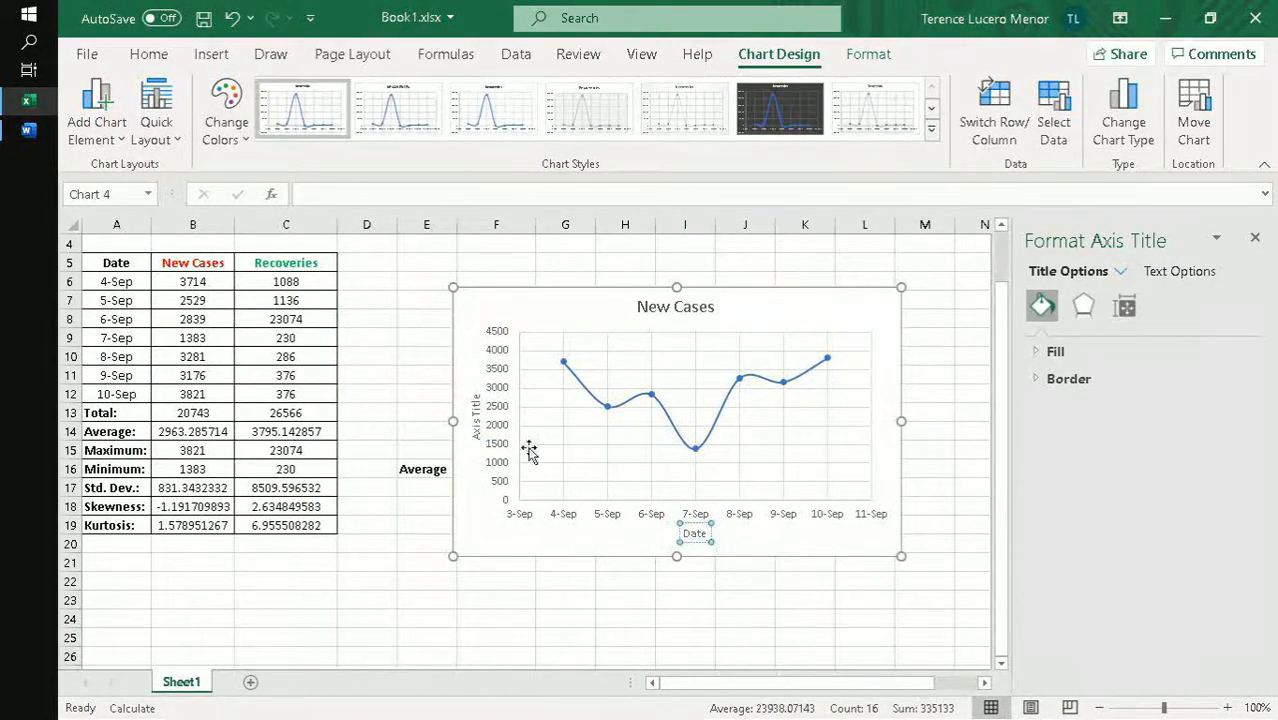
{"action": "triple_click", "coordinate": [477, 416]}
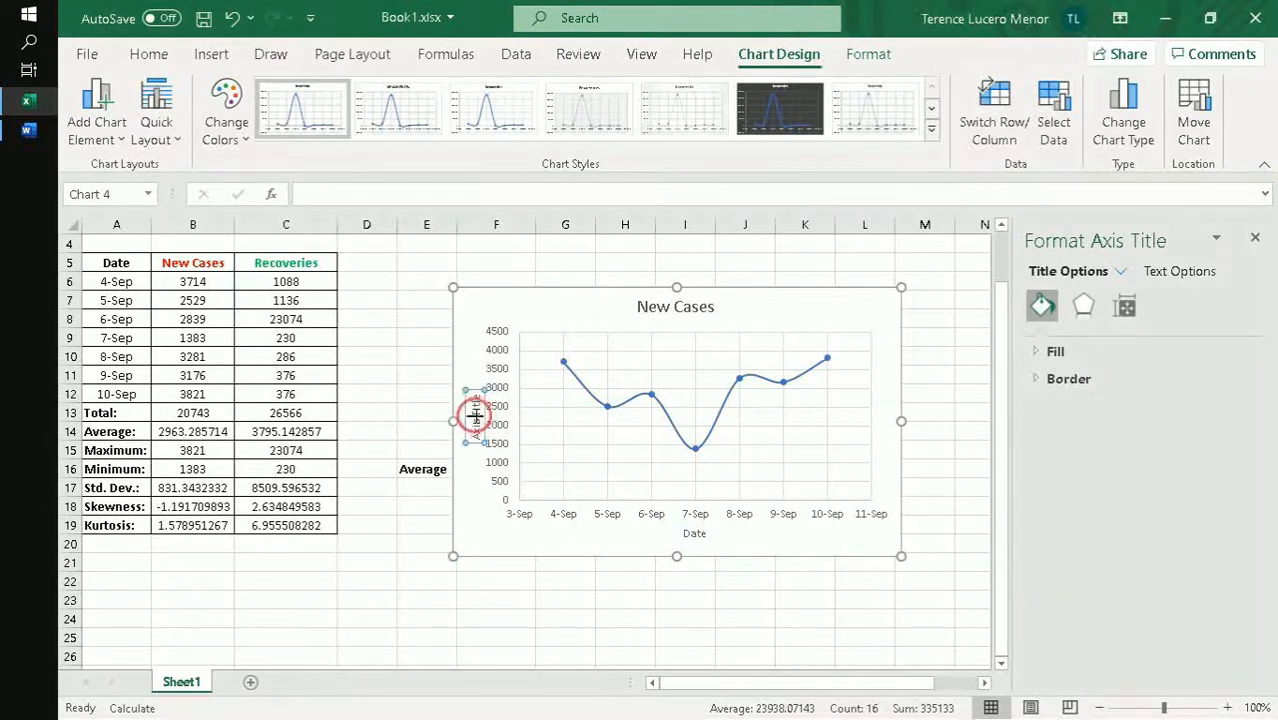
{"action": "type", "text": "New Cases"}
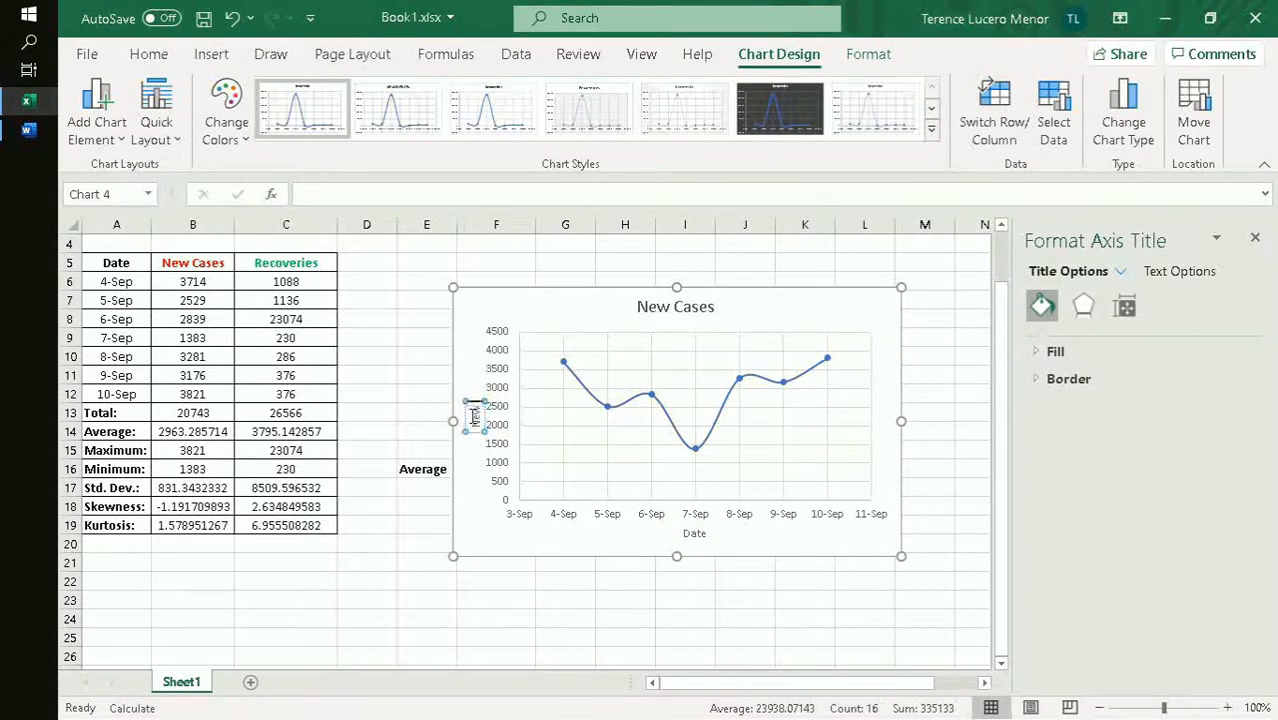
{"action": "left_click", "coordinate": [482, 506]}
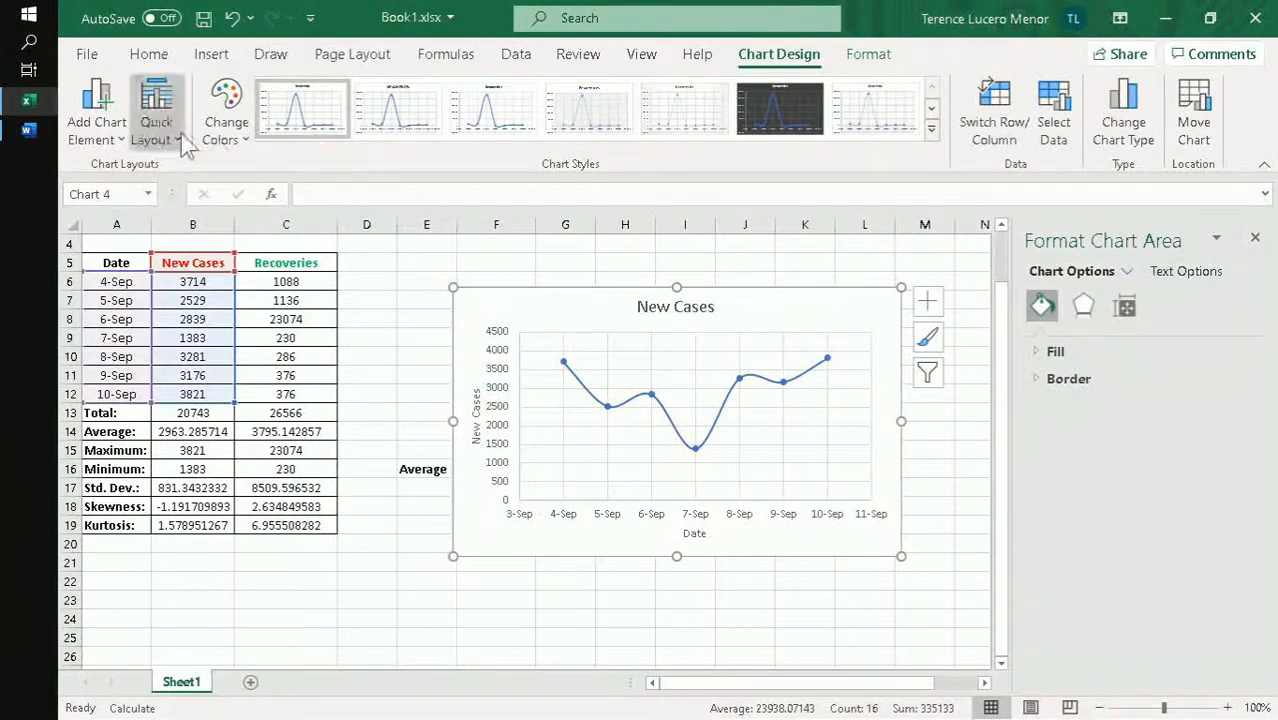
- Preview the available chart colors and quick layouts for the New Cases chart without applying any
{"action": "left_click", "coordinate": [226, 122]}
{"action": "left_click", "coordinate": [230, 125]}
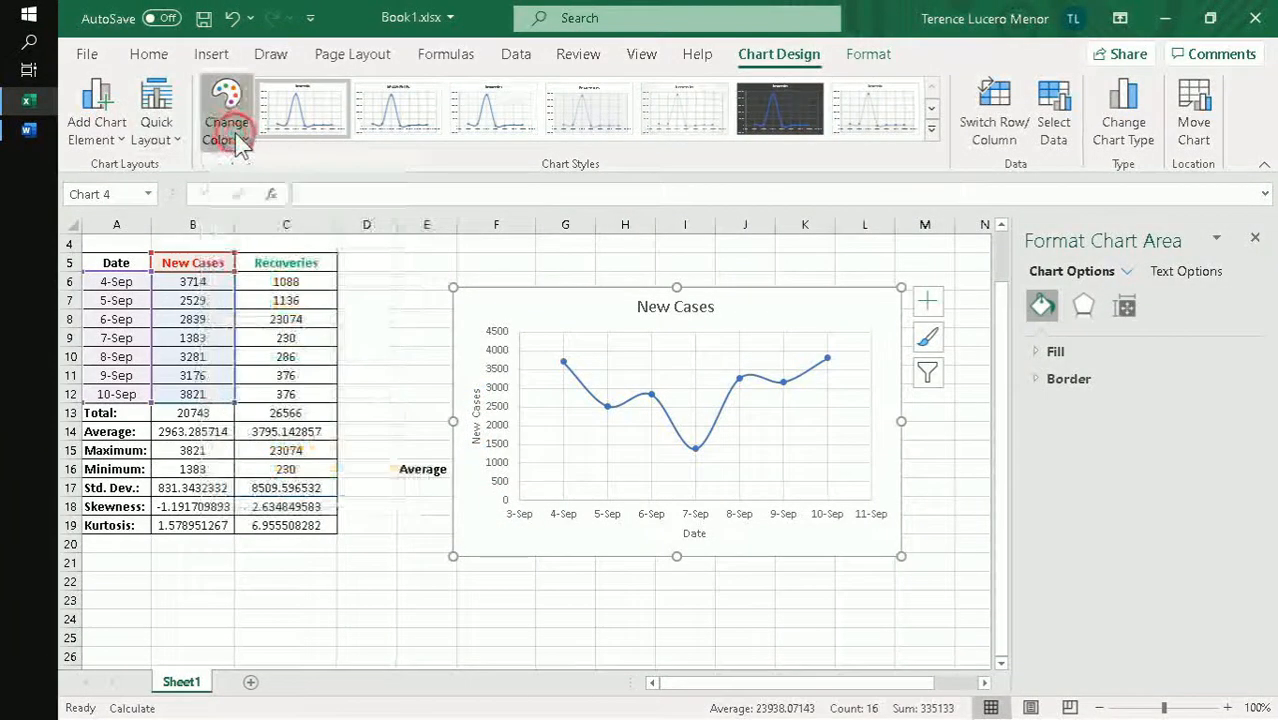
{"action": "left_click", "coordinate": [168, 136]}
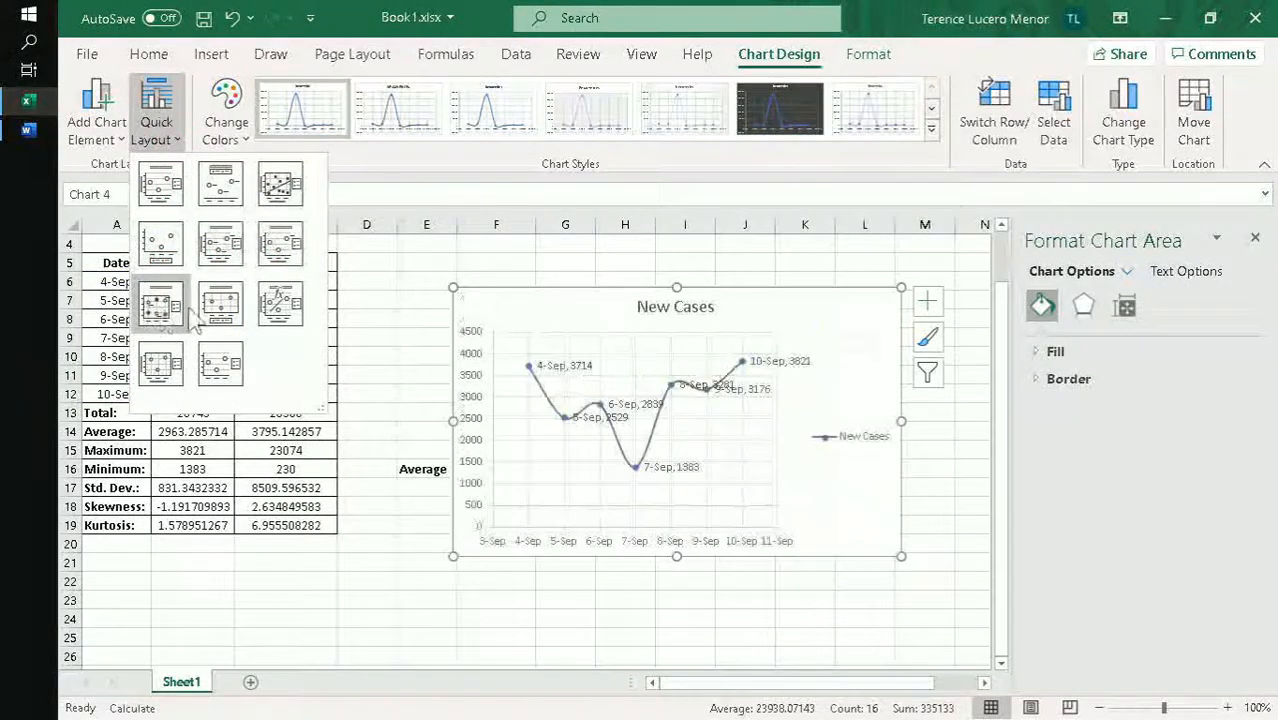
{"action": "left_click", "coordinate": [265, 362]}
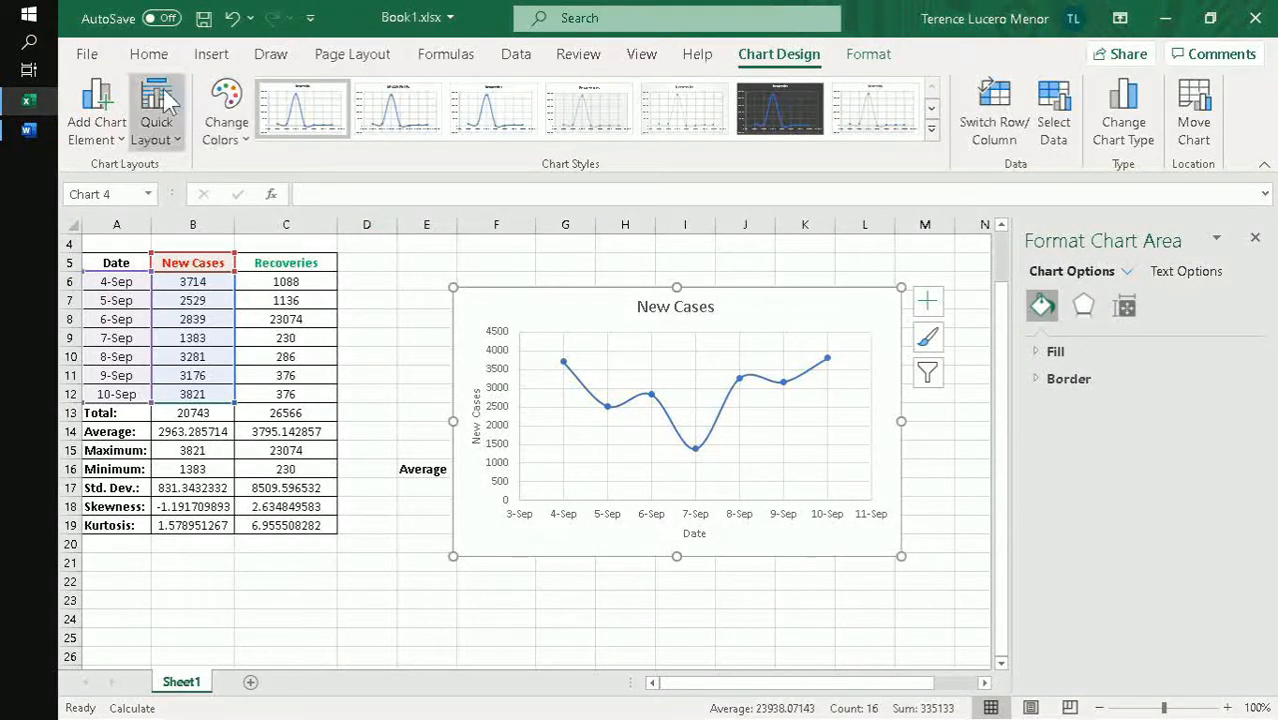
- Manage the Excel add-ins and make sure that Analysis ToolPak and Analysis ToolPak - VBA are enabled
{"action": "left_click", "coordinate": [91, 55]}
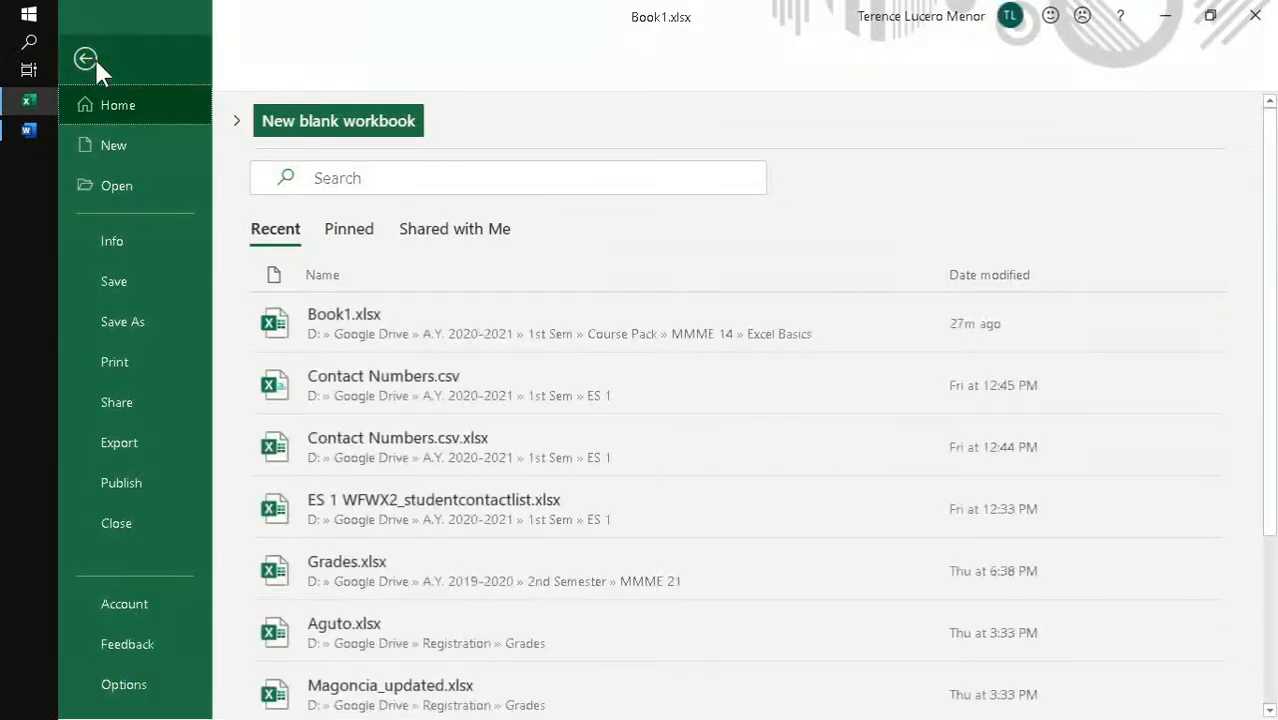
{"action": "left_click", "coordinate": [110, 686]}
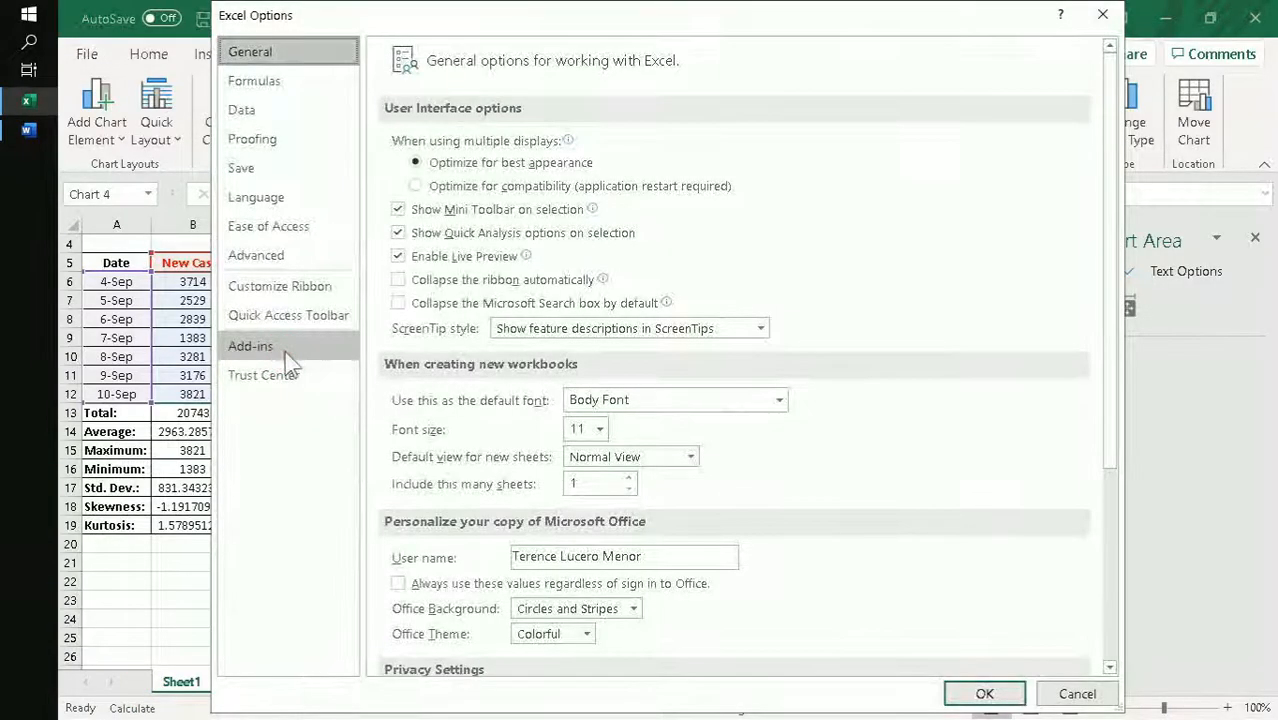
{"action": "left_click", "coordinate": [290, 350]}
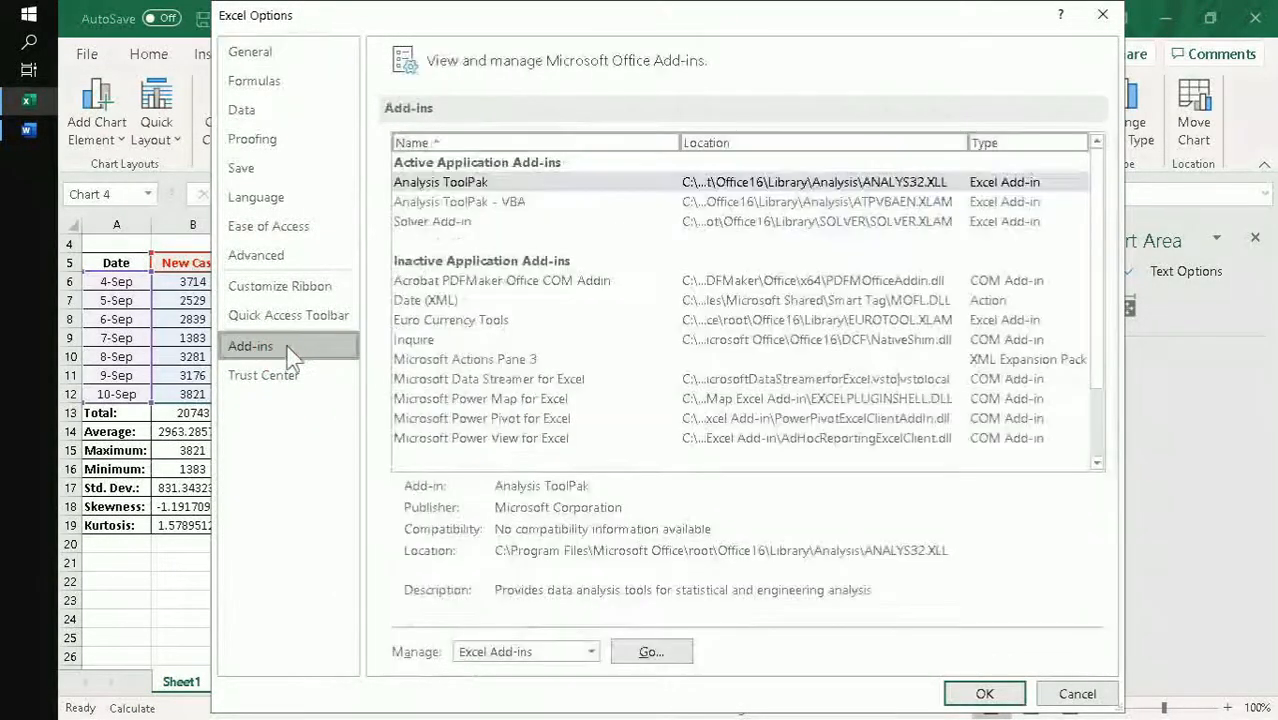
{"action": "left_click", "coordinate": [572, 652]}
{"action": "left_click", "coordinate": [575, 652]}
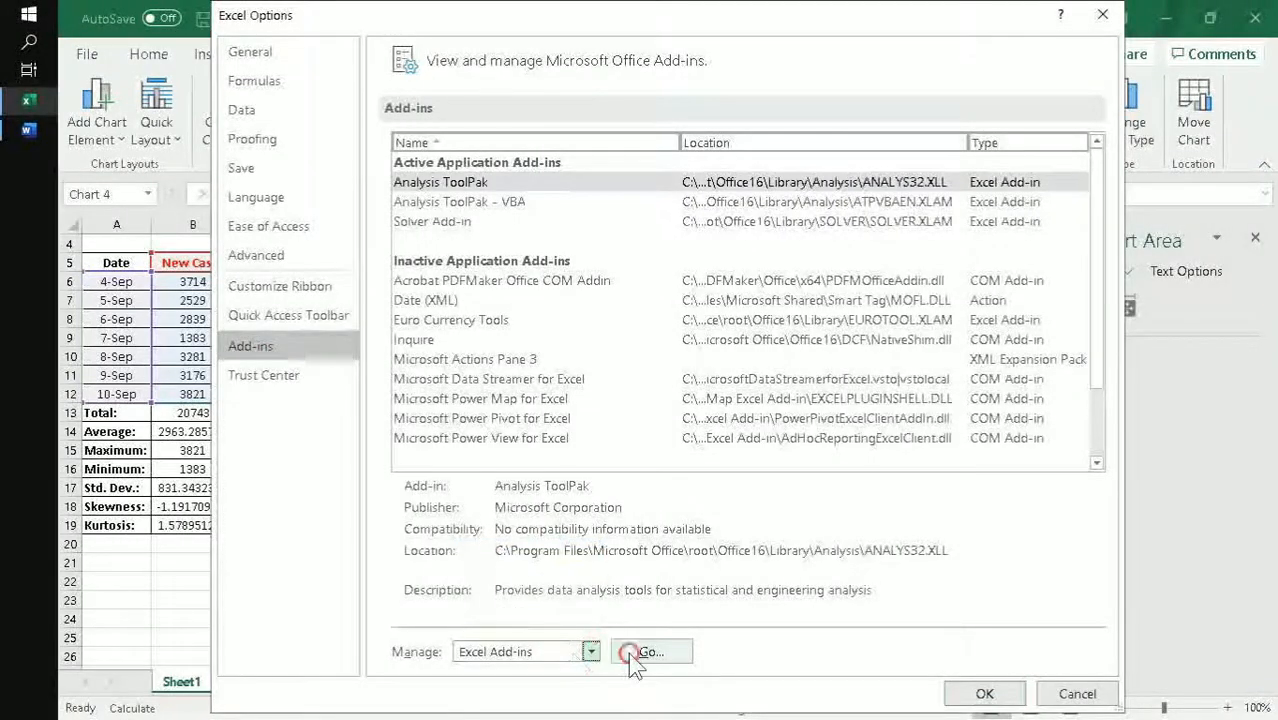
{"action": "left_click", "coordinate": [645, 655]}
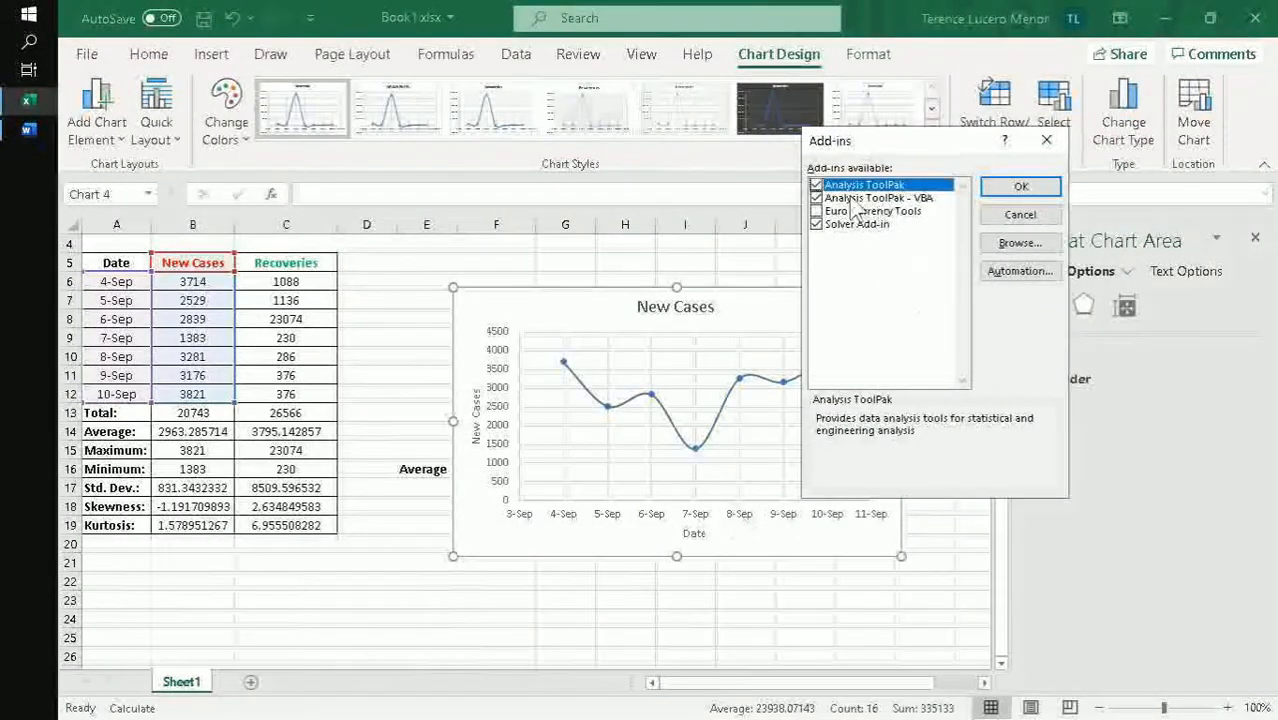
{"action": "left_click", "coordinate": [816, 186]}
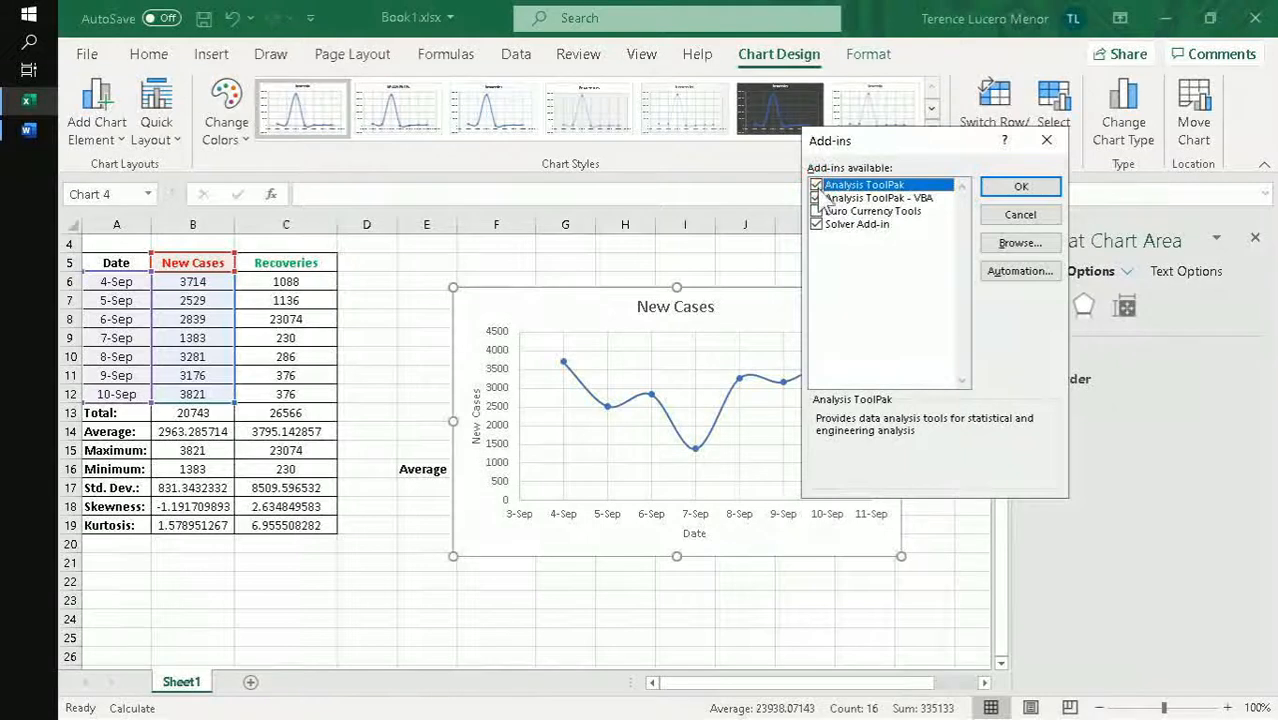
{"action": "left_click", "coordinate": [818, 198]}
{"action": "left_click", "coordinate": [1022, 188]}
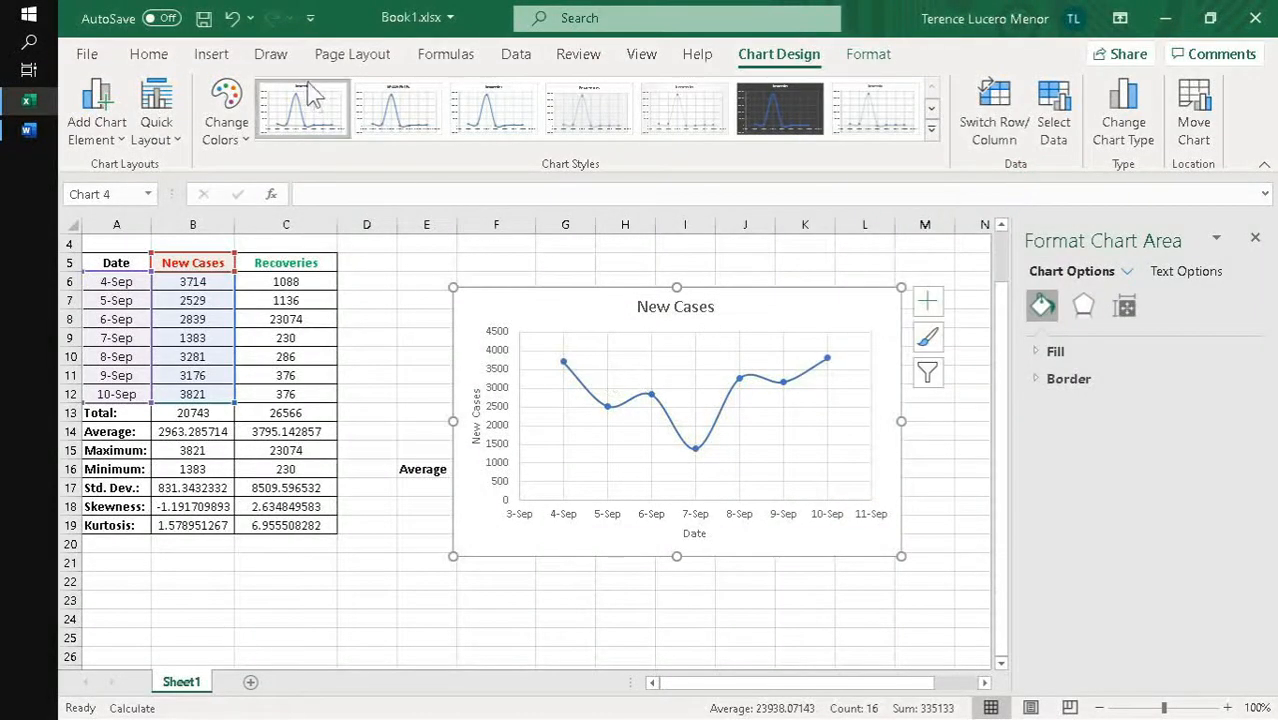
- Open the Data Analysis tools and look through the whole list of available analysis tools
{"action": "left_click", "coordinate": [525, 52]}
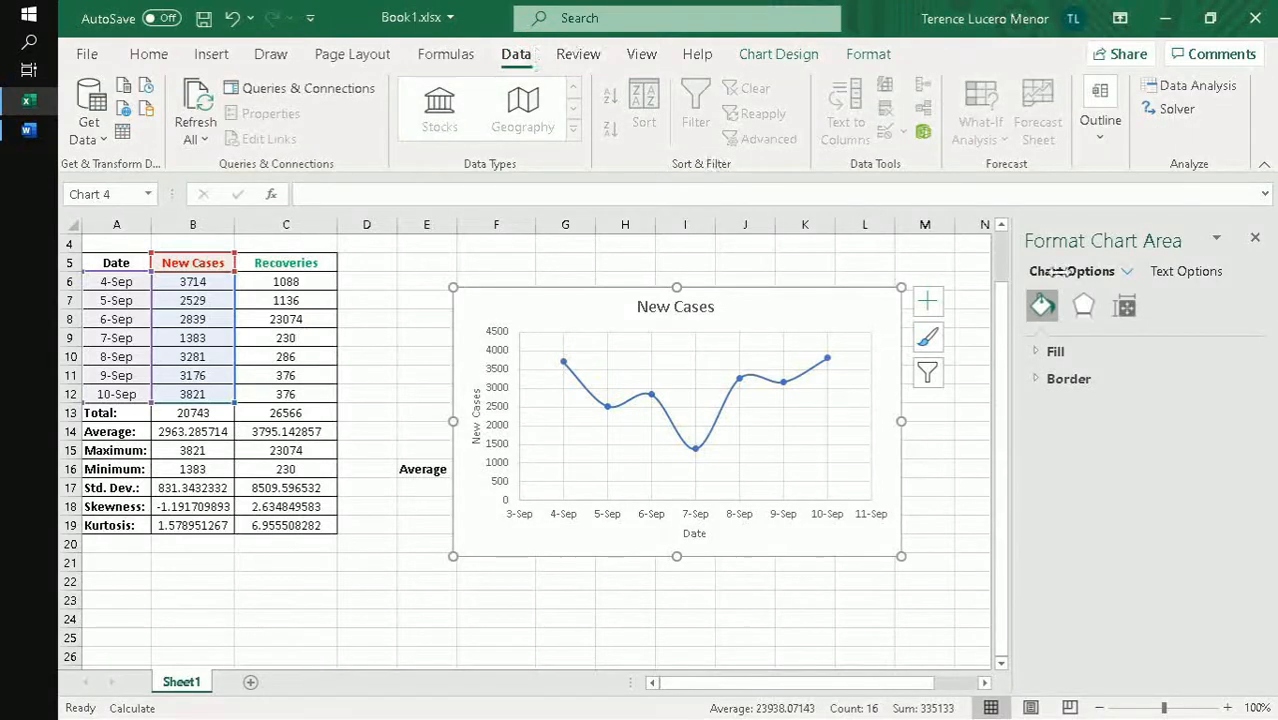
{"action": "left_click", "coordinate": [1203, 85]}
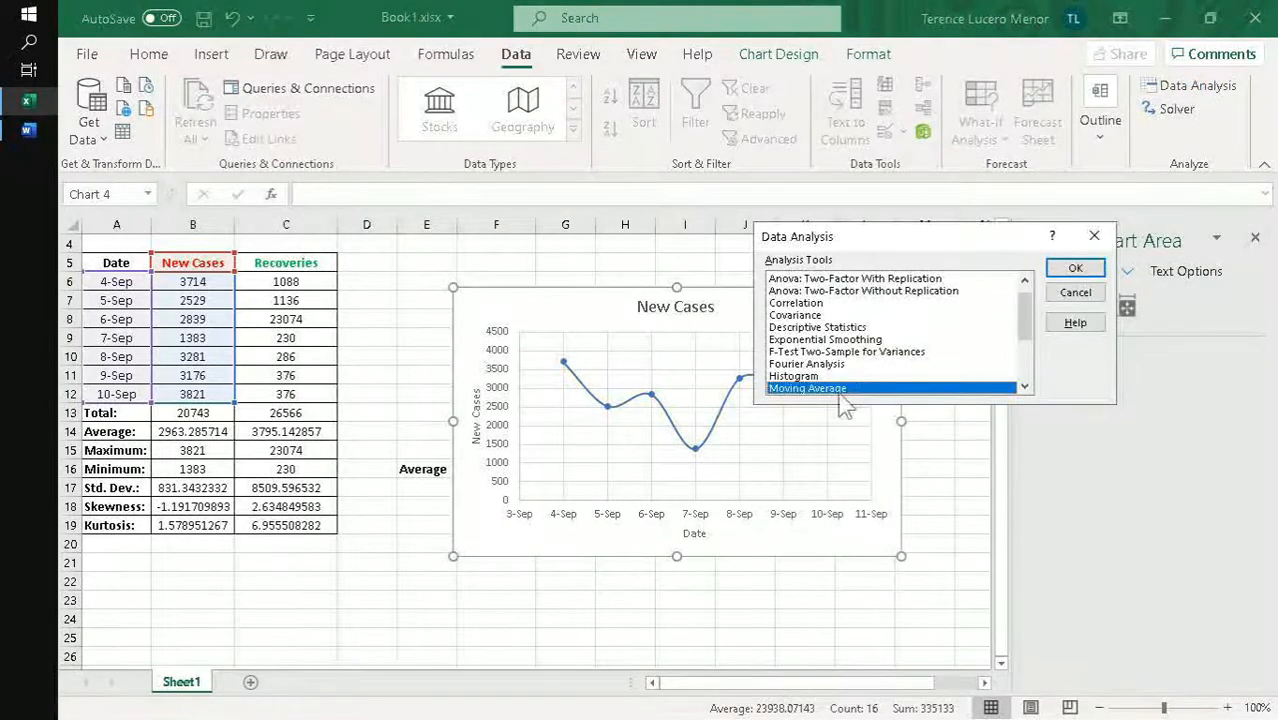
{"action": "scroll", "coordinate": [880, 370], "scroll_direction": "up", "scroll_amount": 1}
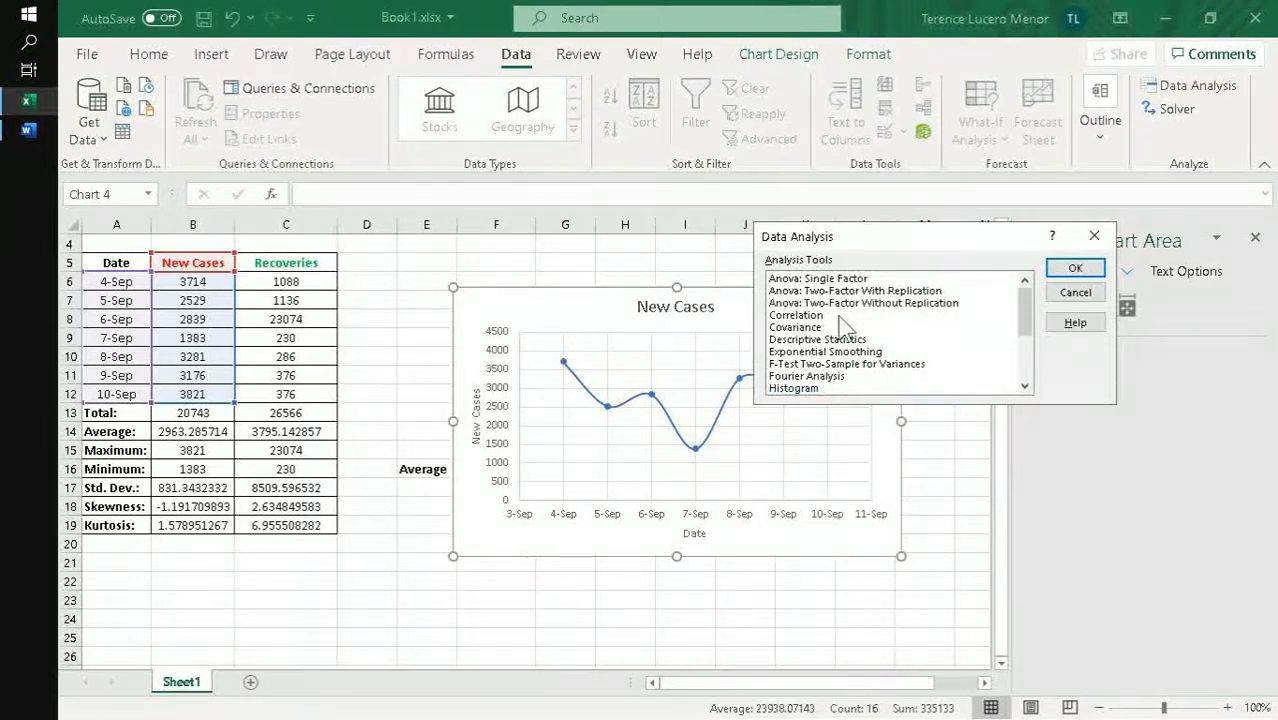
{"action": "scroll", "coordinate": [845, 305], "scroll_direction": "down", "scroll_amount": 3}
{"action": "scroll", "coordinate": [848, 312], "scroll_direction": "up", "scroll_amount": 3}
{"action": "scroll", "coordinate": [830, 345], "scroll_direction": "down", "scroll_amount": 2}
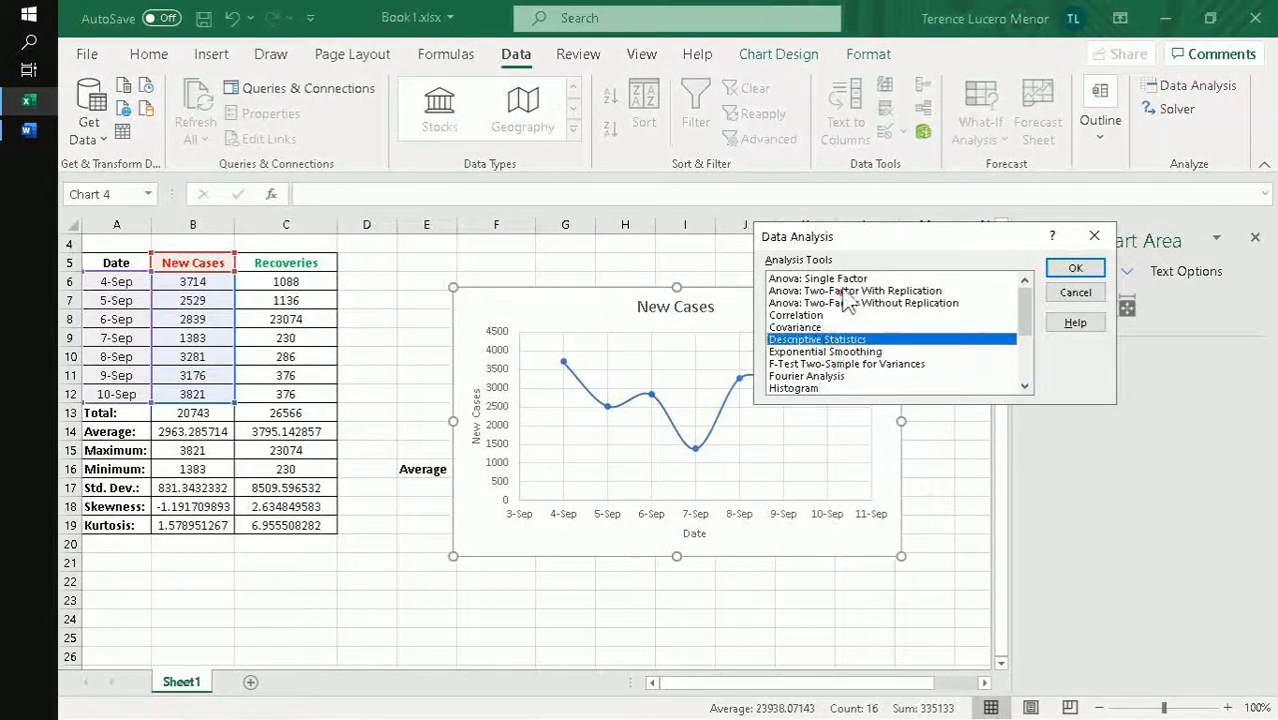
{"action": "scroll", "coordinate": [858, 314], "scroll_direction": "down", "scroll_amount": 1}
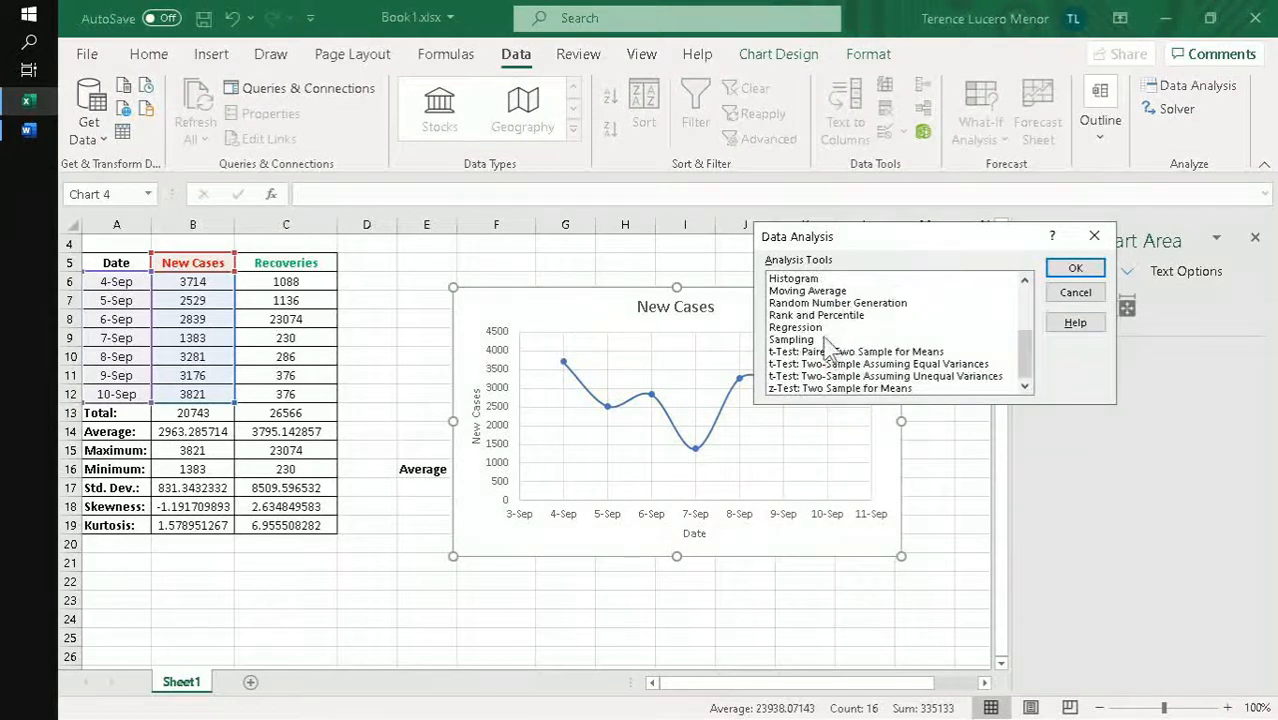
- Open the Regression analysis tool to examine its input, output and residual options, and close it without running it
{"action": "left_click", "coordinate": [816, 340]}
{"action": "scroll", "coordinate": [845, 345], "scroll_direction": "up", "scroll_amount": 3}
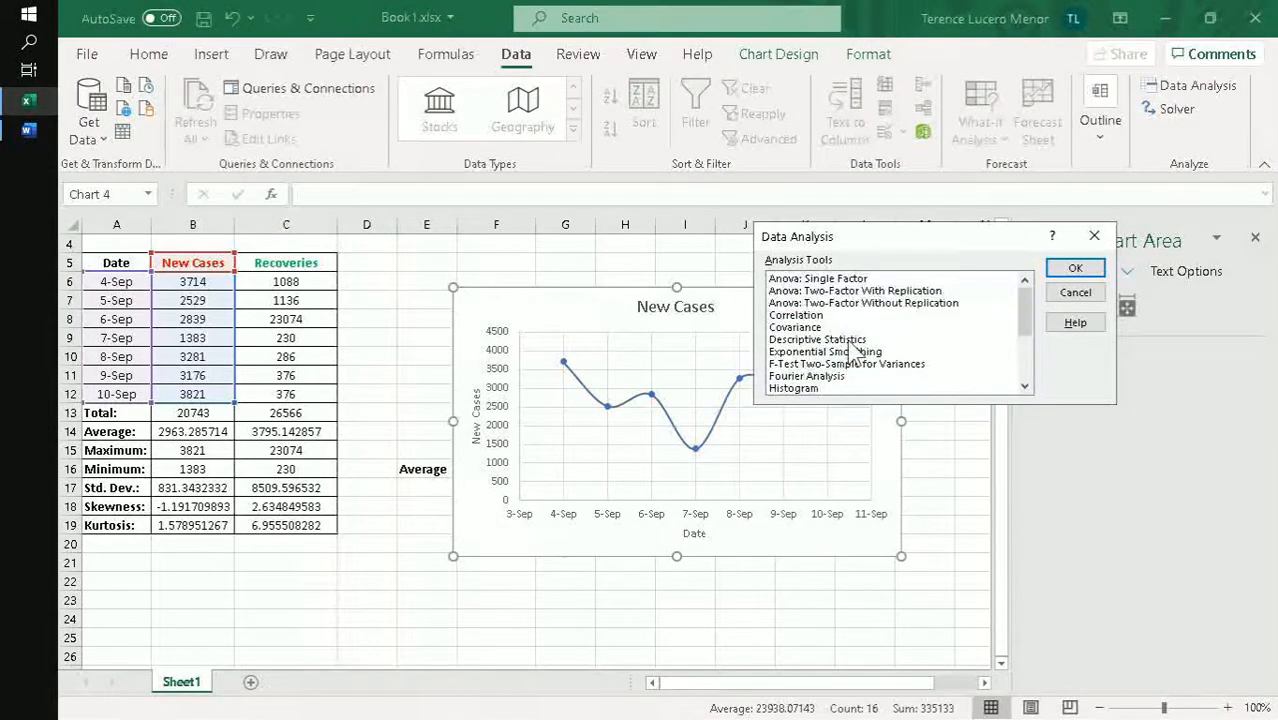
{"action": "left_click", "coordinate": [1075, 270]}
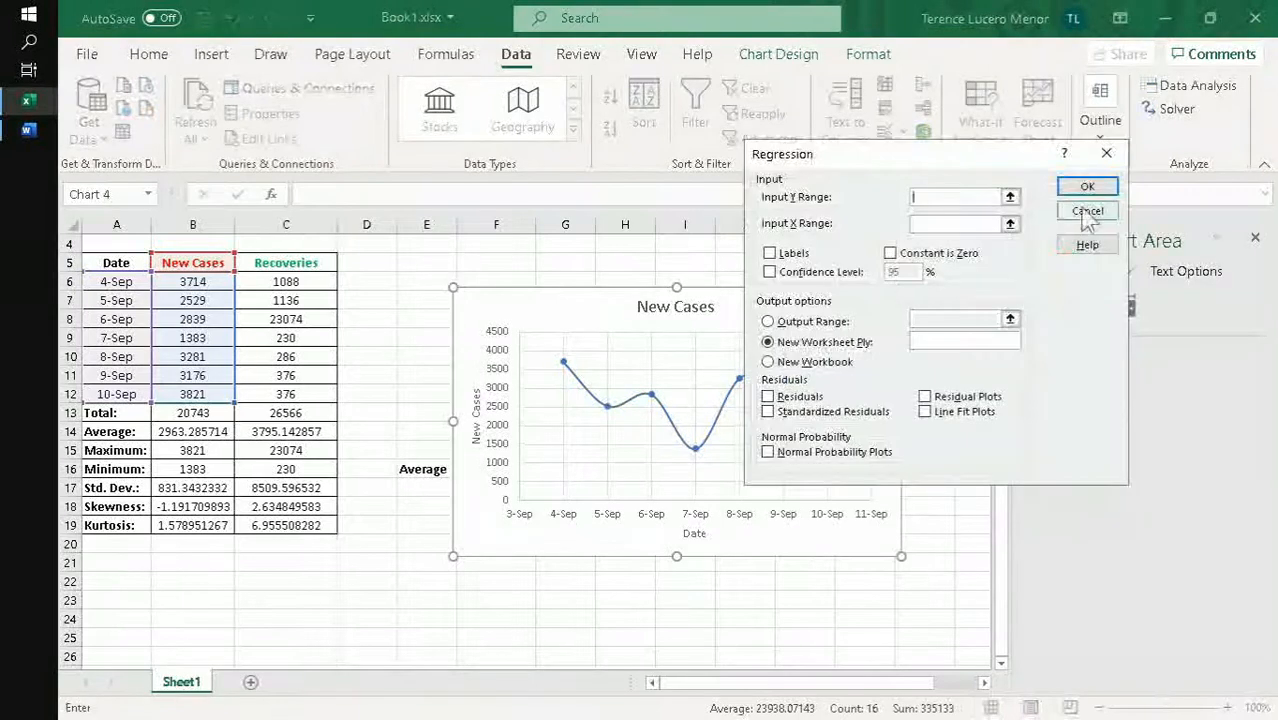
{"action": "left_click", "coordinate": [1104, 153]}
{"action": "left_click", "coordinate": [1104, 246]}
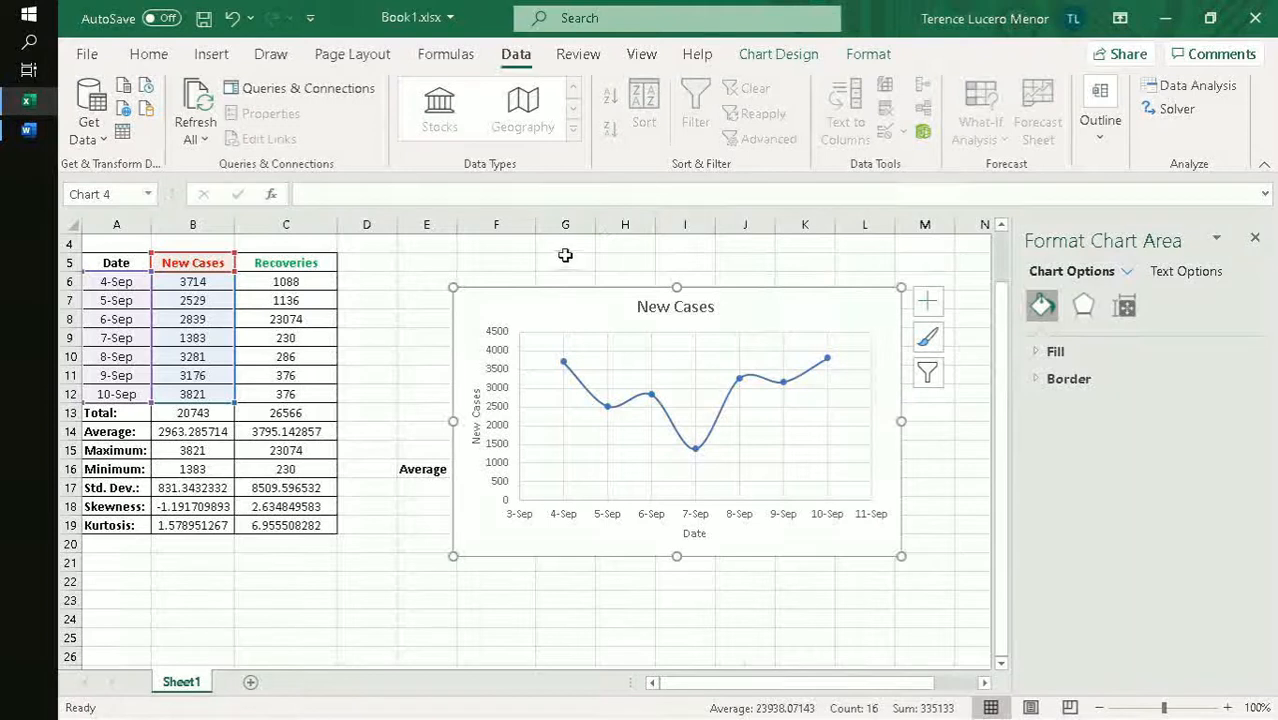
- Close the Book1.xlsx workbook and the remaining open Word window
{"action": "left_click", "coordinate": [1255, 18]}
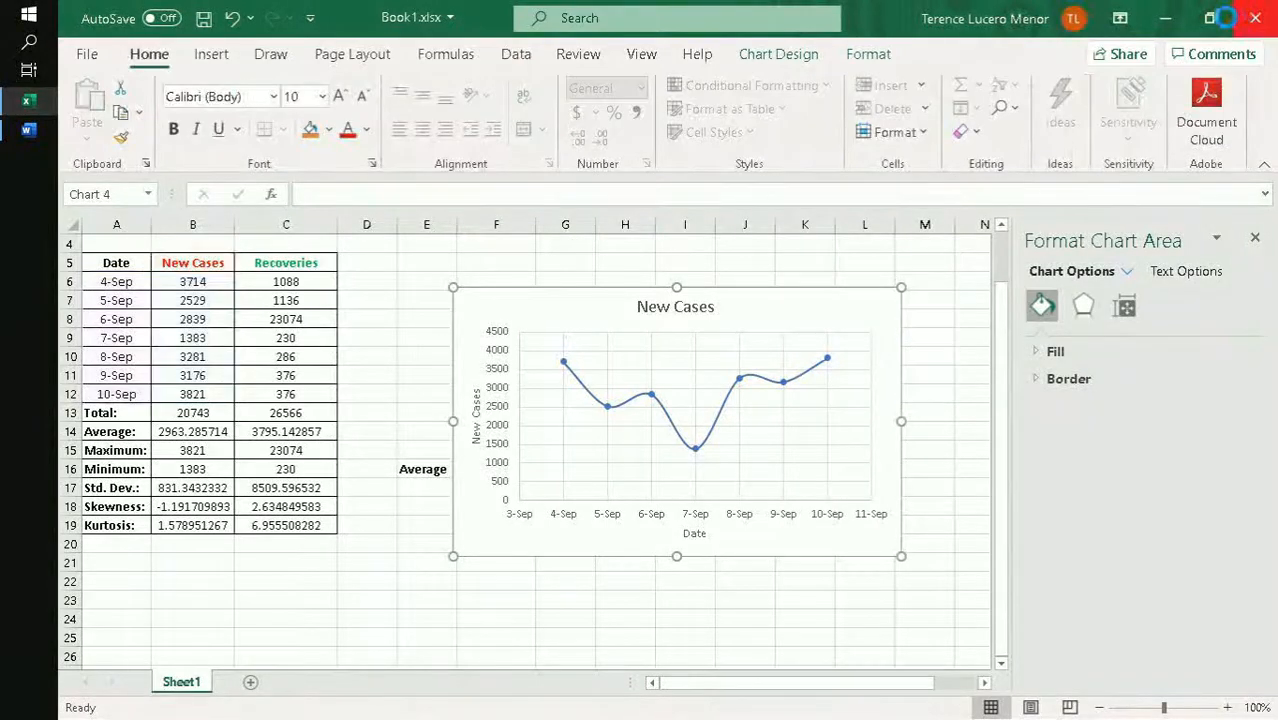
{"action": "left_click", "coordinate": [573, 391]}
{"action": "left_click", "coordinate": [1255, 18]}
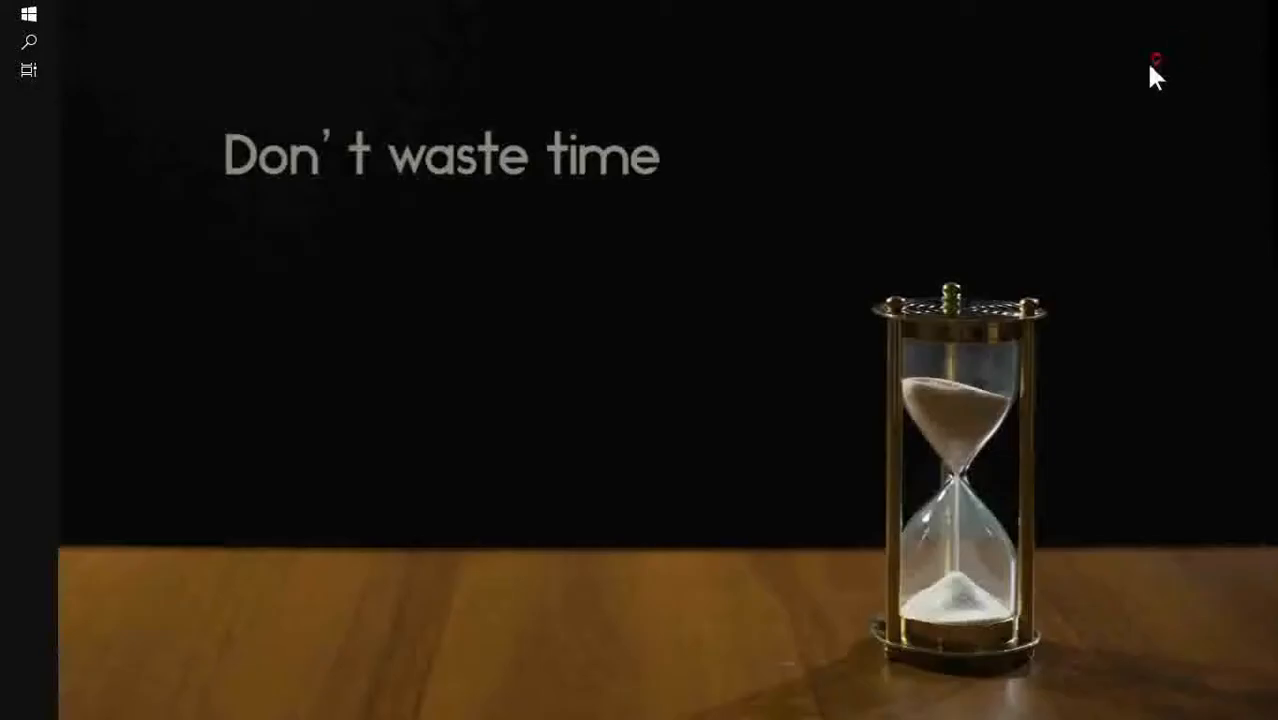